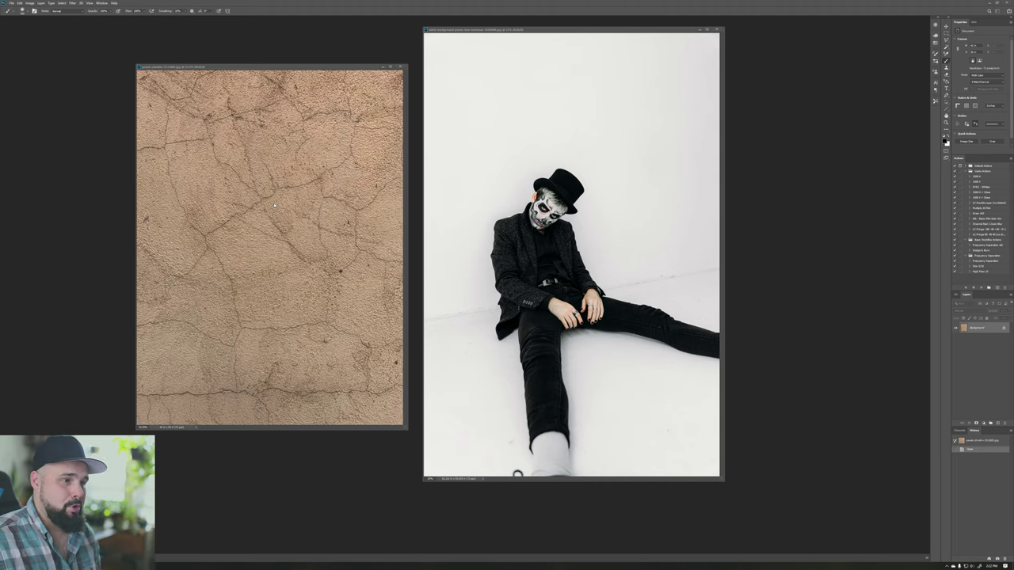
Step: Move the cracked wall texture into the portrait document as a layer, close the texture file, and show the portrait in full-screen view
key("v")
left_click_drag(272, 213, 558, 168)
left_click(400, 67)
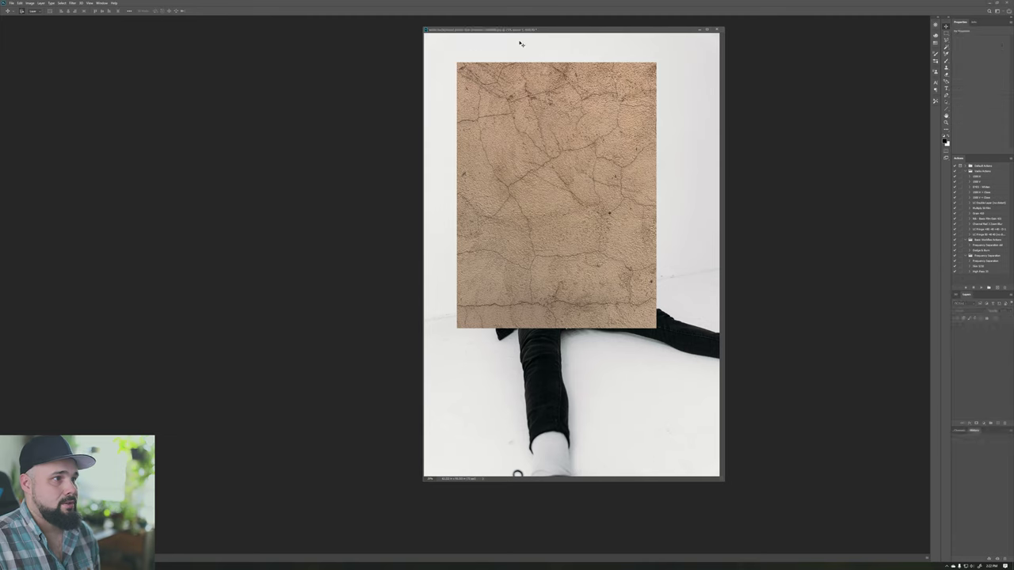
left_click_drag(583, 30, 543, 43)
key("f")
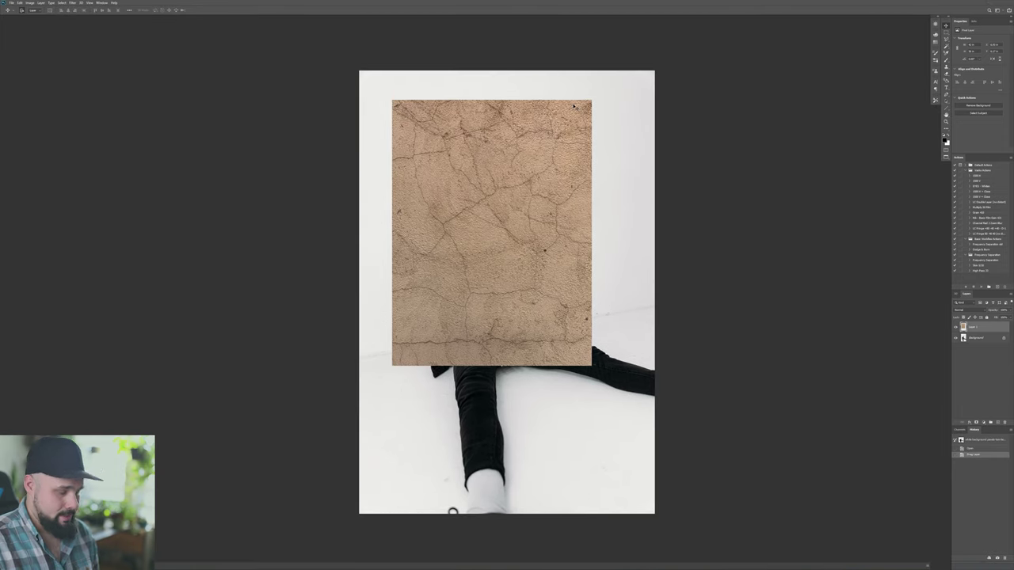
Step: Distort the wall layer to cover the upper backdrop, with its lower edge slanted along the line where wall and floor meet
key("ctrl+minus")
key("ctrl+minus")
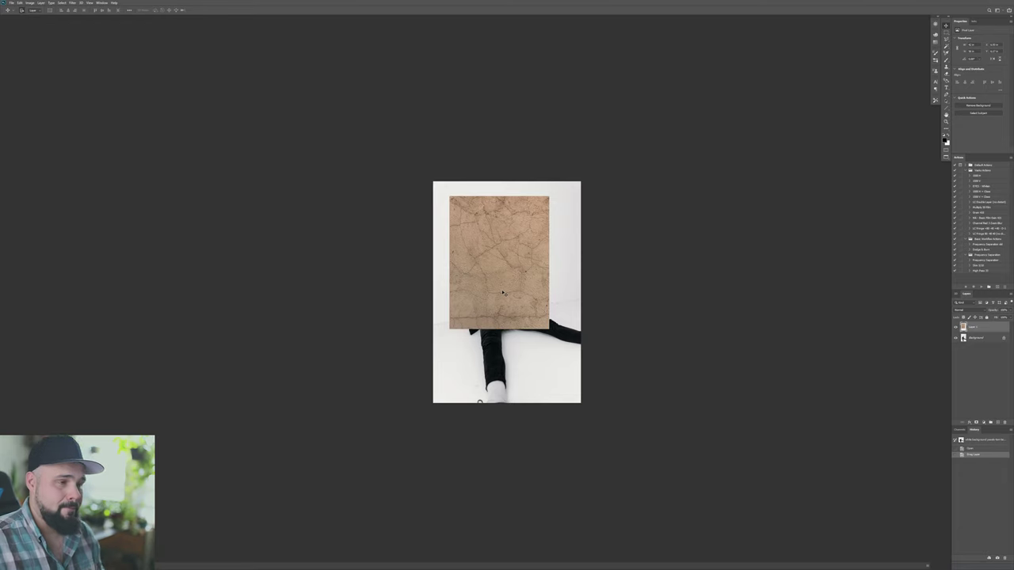
left_click(20, 2)
mouse_move(48, 122)
left_click(91, 149)
left_click_drag(549, 262, 584, 227)
left_click_drag(584, 292, 585, 298)
left_click_drag(449, 330, 428, 325)
left_click_drag(449, 196, 427, 177)
left_click_drag(584, 163, 584, 156)
left_click_drag(428, 177, 428, 173)
key("Return")
Step: Erase the wall texture over the man's head, hat and chest with a large soft Eraser
key("ctrl+plus")
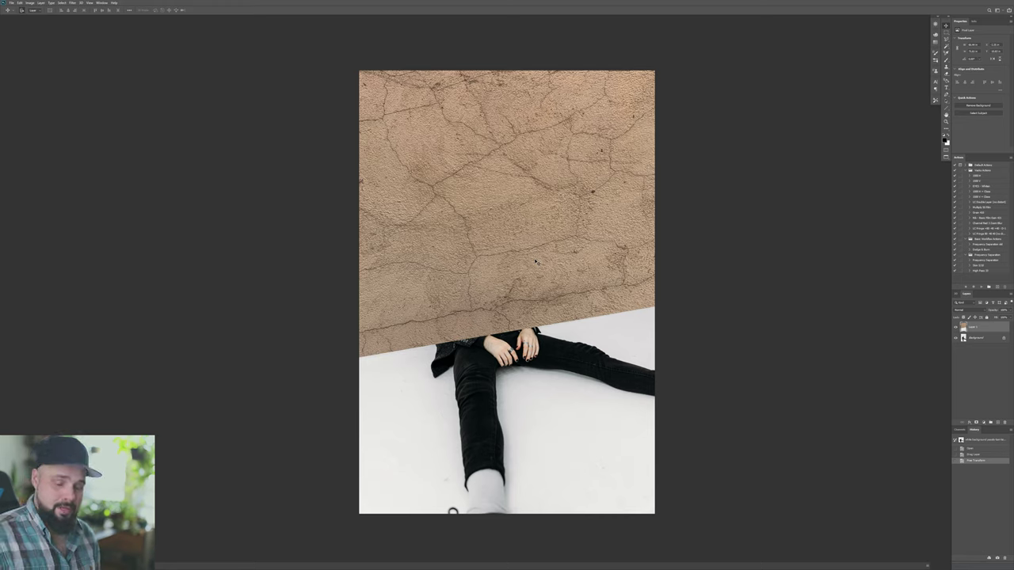
key("e")
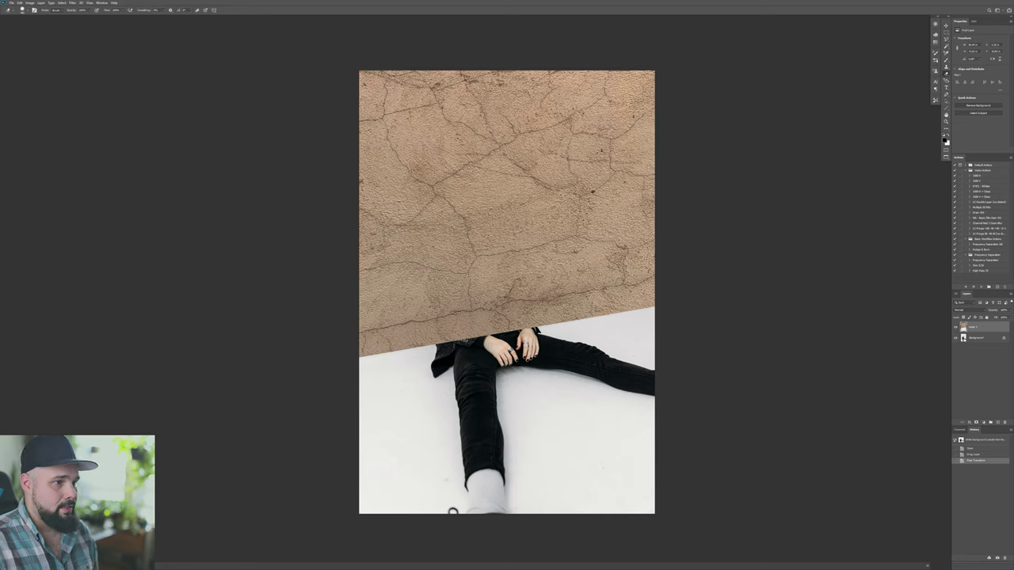
mouse_move(491, 253)
left_mouse_down()
mouse_move(469, 276)
mouse_move(505, 264)
mouse_move(500, 247)
mouse_move(461, 240)
mouse_move(497, 225)
mouse_move(493, 211)
mouse_move(496, 295)
left_mouse_up()
Step: Erase more of the wall texture over the hat's edge and the jacket sleeve with a smaller Eraser brush
key("ctrl+plus")
key("ctrl+plus")
key("ctrl+plus")
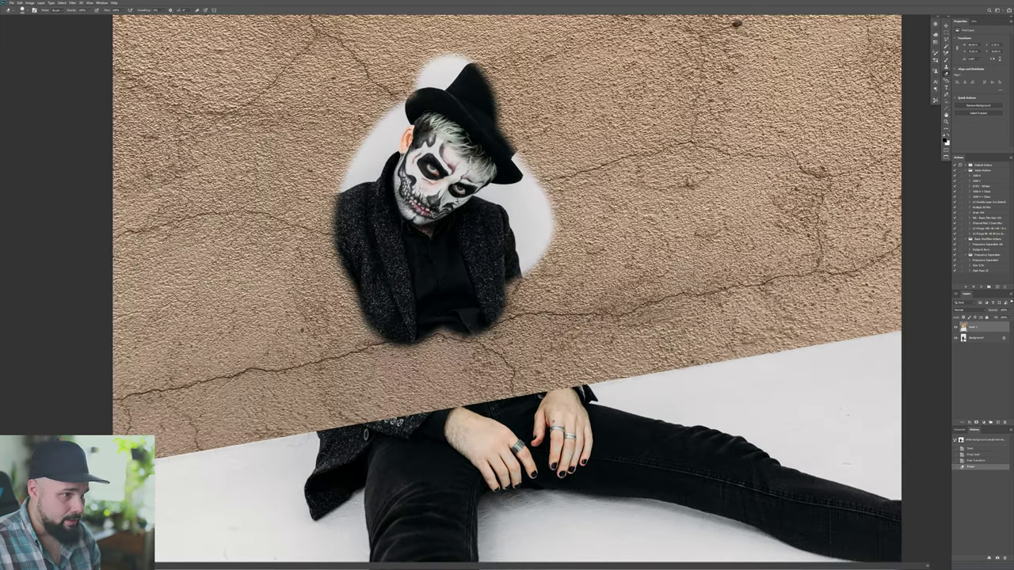
key("bracketleft")
key("bracketleft")
key("bracketleft")
key("bracketleft")
key("bracketleft")
key("bracketleft")
mouse_move(513, 274)
left_mouse_down()
mouse_move(526, 298)
mouse_move(516, 304)
left_mouse_up()
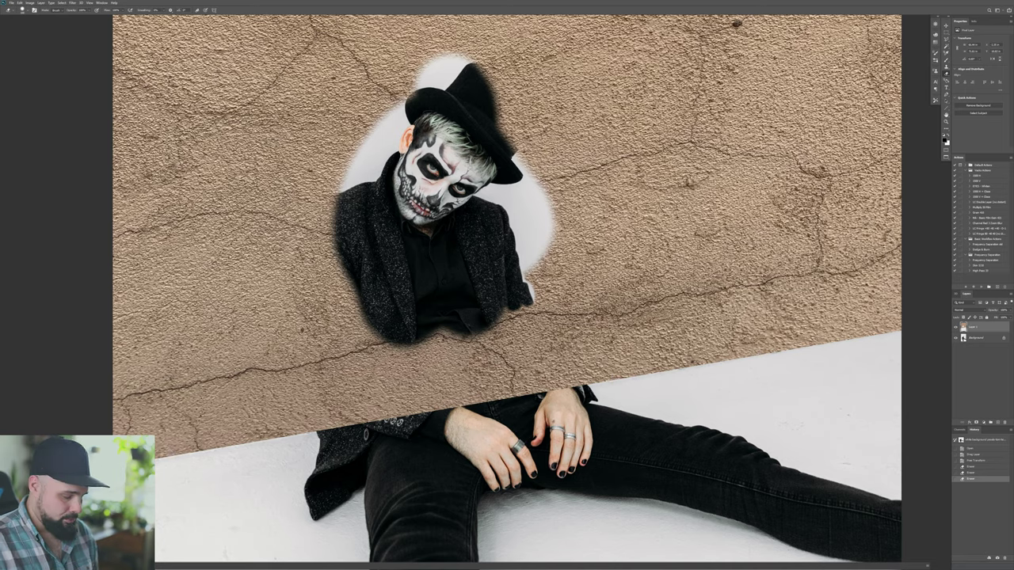
Step: Revert to the history state before the erasing and add a layer mask to the wall layer
key("ctrl+minus")
key("ctrl+minus")
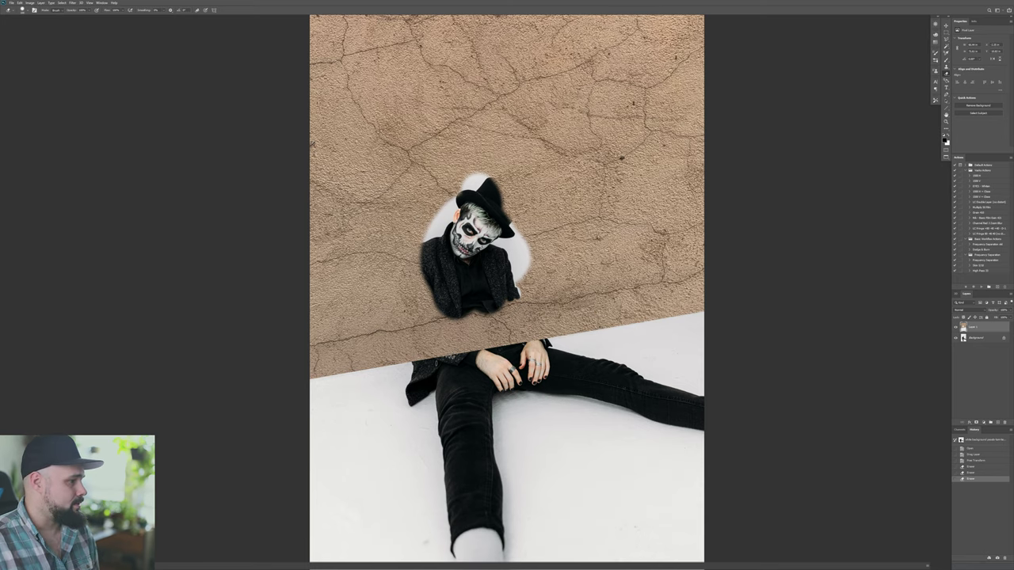
left_click(981, 461)
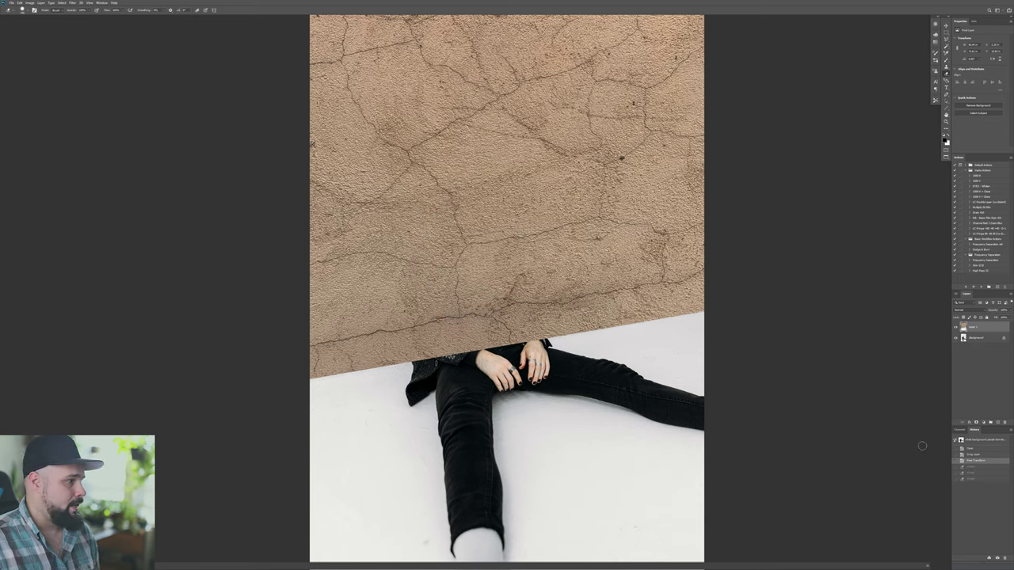
key("ctrl+minus")
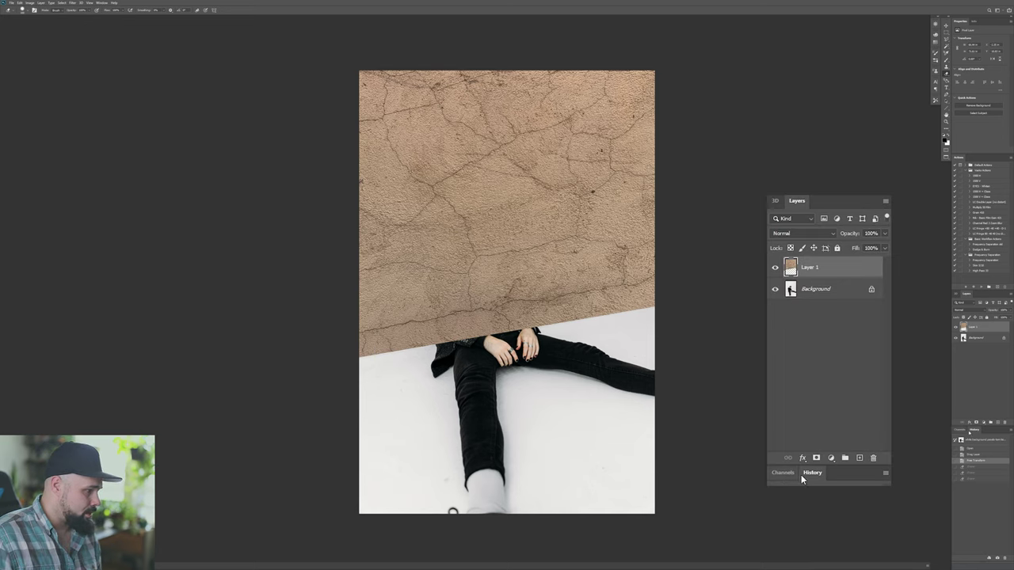
left_click(816, 457)
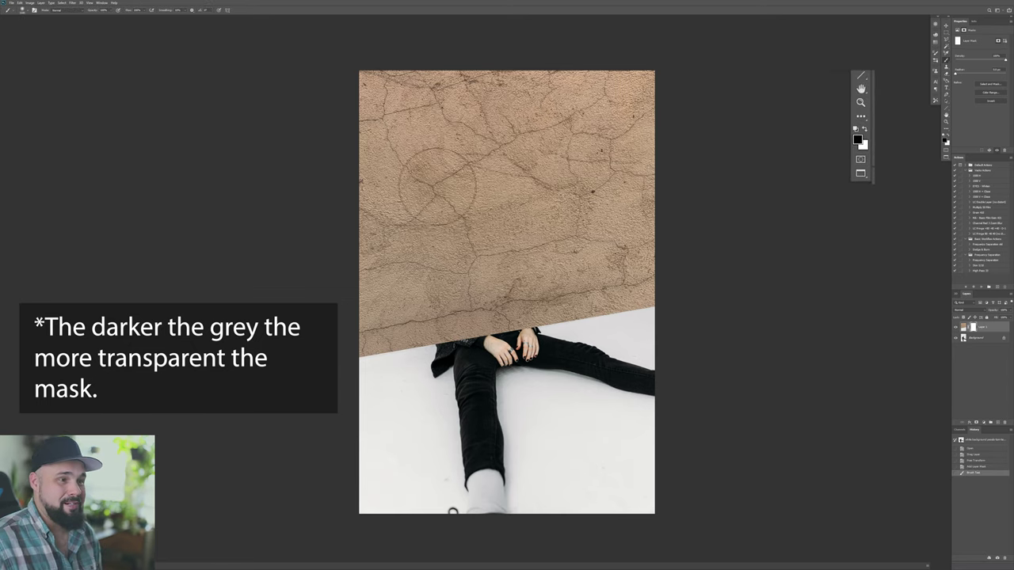
Step: Paint the mask black around the man's head, and paint part of the wall back over the hat with a smaller white brush
mouse_move(458, 188)
left_mouse_down()
mouse_move(442, 182)
mouse_move(452, 190)
mouse_move(432, 202)
mouse_move(460, 192)
mouse_move(451, 174)
mouse_move(476, 187)
mouse_move(472, 210)
left_mouse_up()
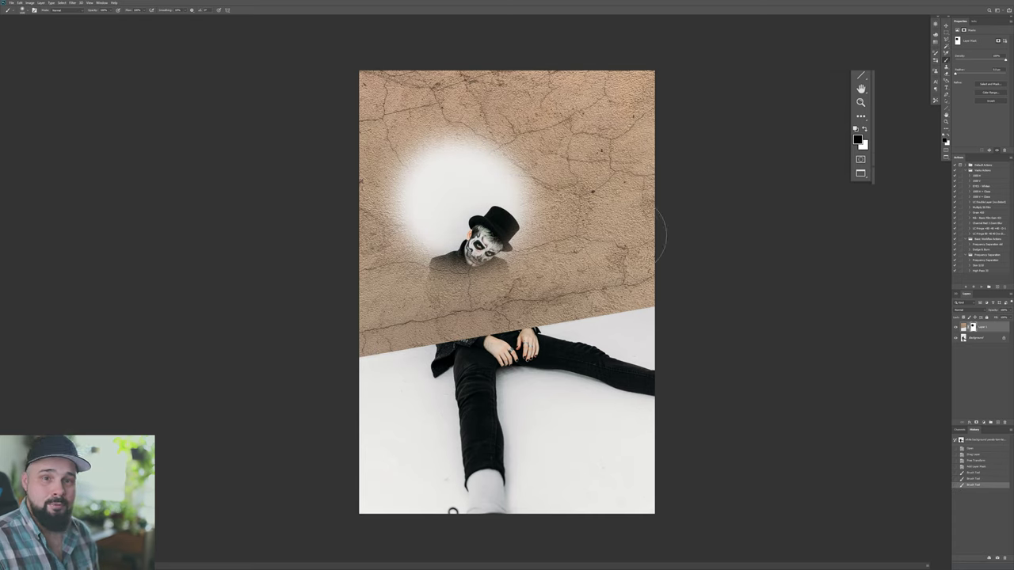
key("x")
key("[")
key("[")
key("[")
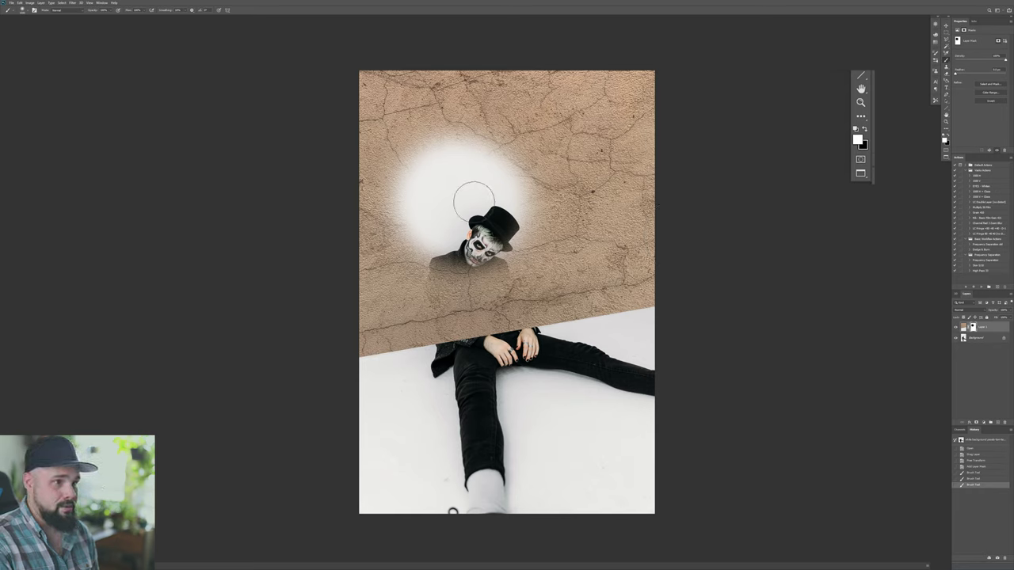
mouse_move(461, 216)
left_mouse_down()
mouse_move(492, 218)
mouse_move(456, 200)
mouse_move(450, 208)
mouse_move(466, 189)
left_mouse_up()
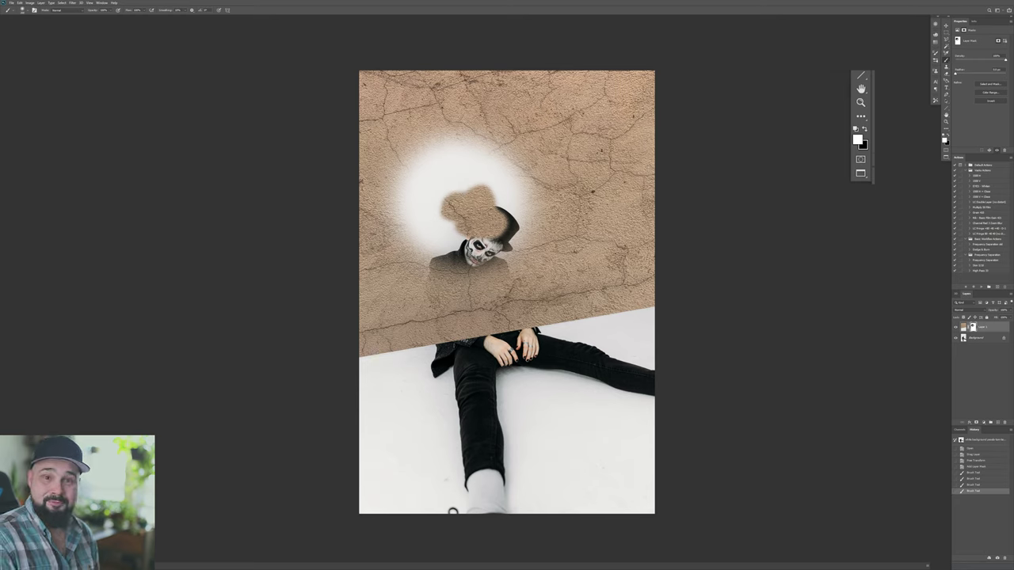
Step: Set the foreground colour to a medium grey and paint a patch on the mask beside the man's head
left_click(857, 140)
left_click_drag(800, 267, 798, 268)
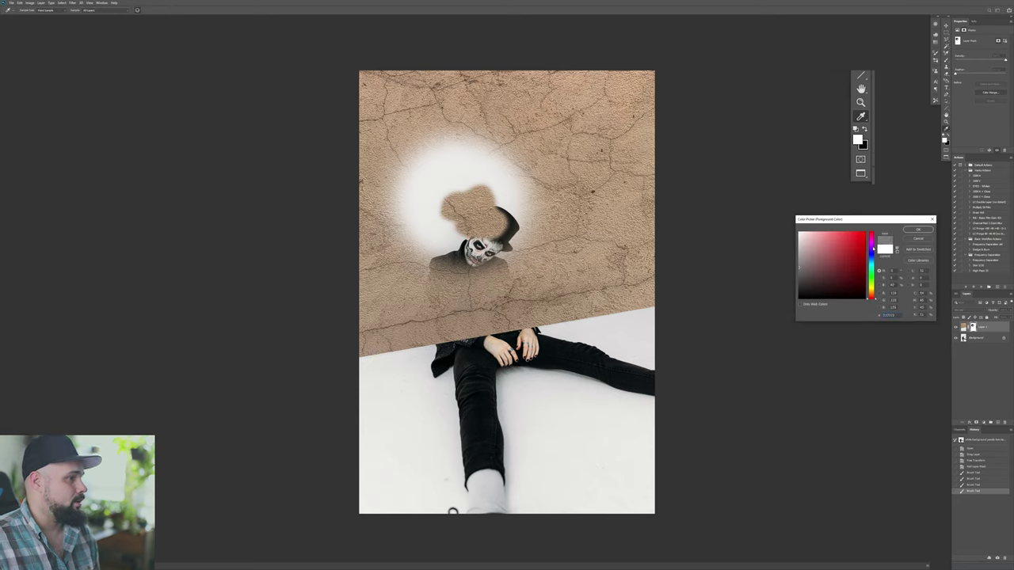
left_click(918, 230)
mouse_move(594, 251)
left_mouse_down()
mouse_move(572, 252)
mouse_move(606, 221)
mouse_move(535, 230)
mouse_move(558, 238)
mouse_move(589, 215)
left_mouse_up()
Step: Set the foreground colour to a dark grey and paint a second patch on the mask just below the medium-grey one
left_click(856, 140)
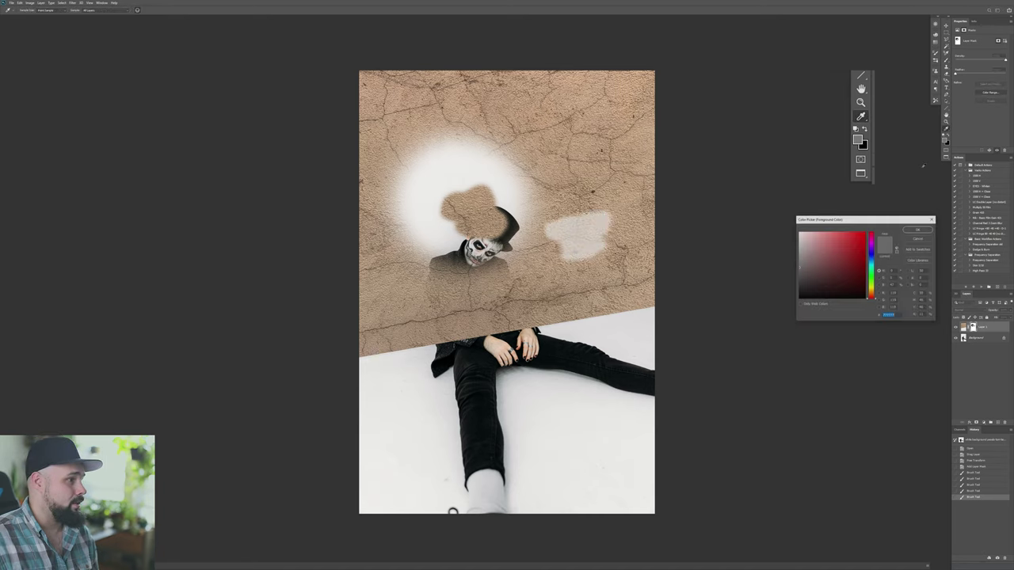
type("000000")
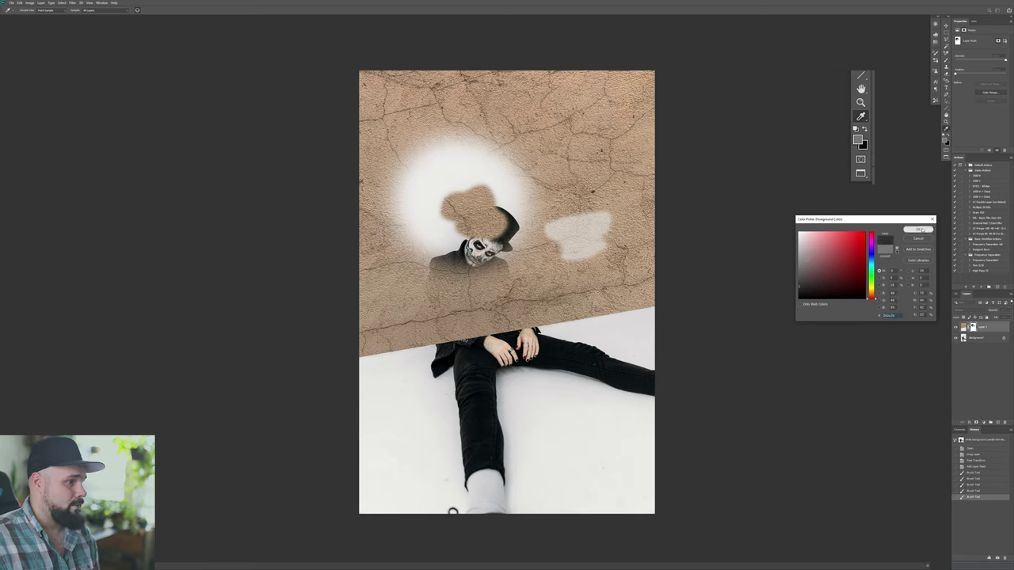
left_click(918, 230)
mouse_move(602, 239)
left_mouse_down()
mouse_move(572, 243)
mouse_move(575, 252)
mouse_move(618, 258)
left_mouse_up()
Step: Set the foreground colour to pure black and paint a further patch on the mask below the dark-grey one
left_click(857, 141)
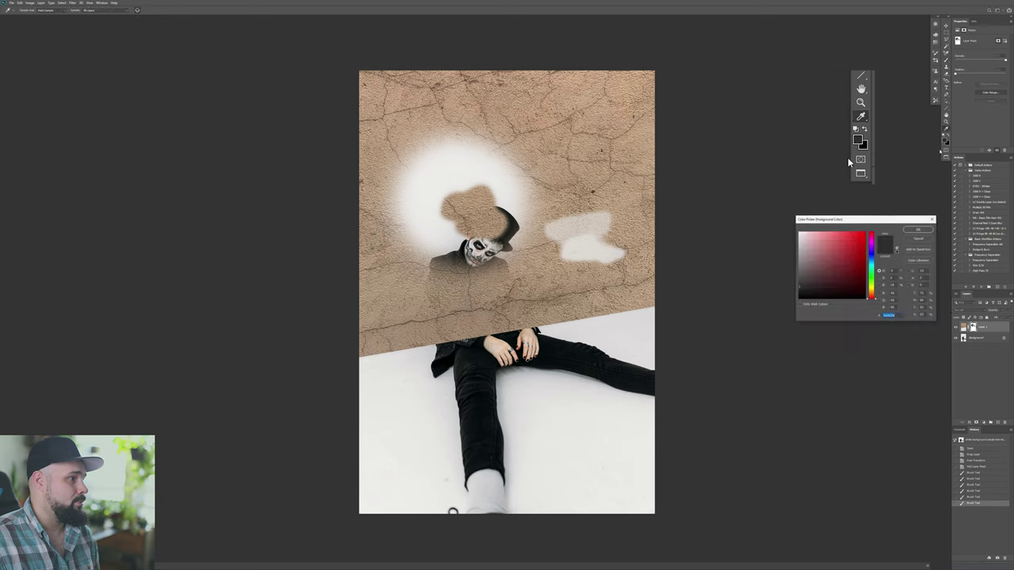
type("000000")
left_click(918, 231)
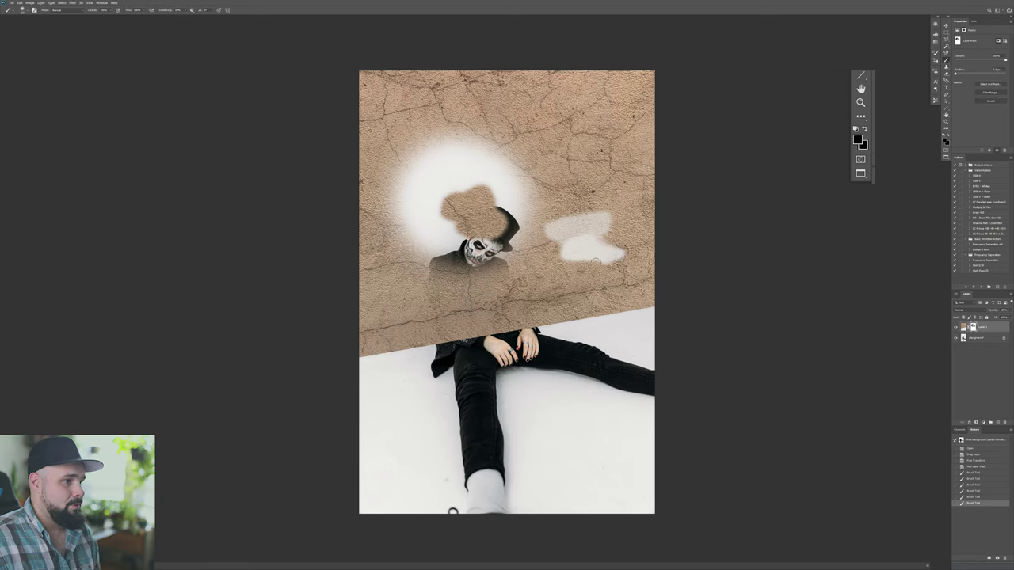
mouse_move(594, 258)
left_mouse_down()
mouse_move(638, 262)
mouse_move(621, 273)
left_mouse_up()
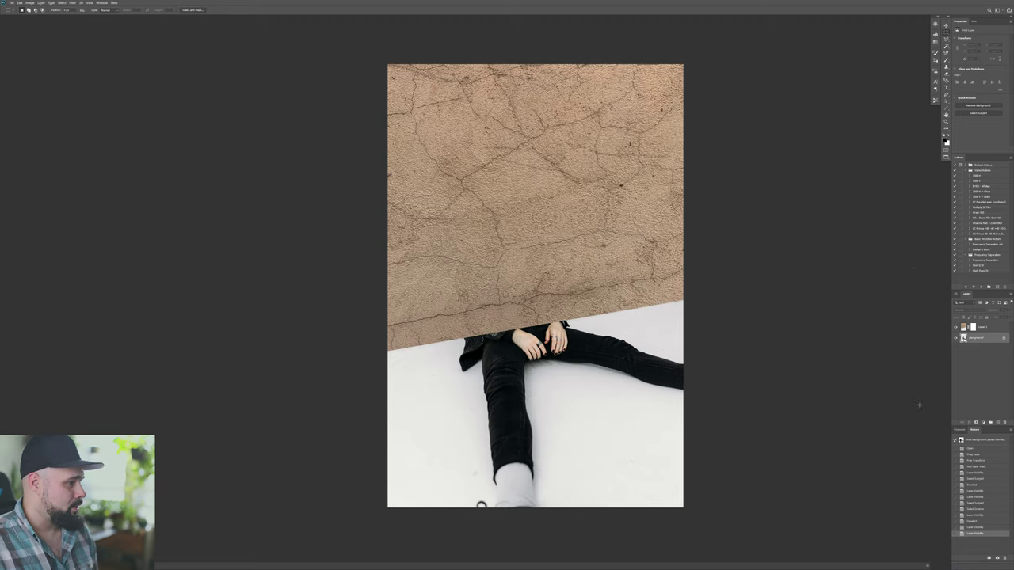
Step: Hide the wall layer and select the man on the background layer with Select Subject
left_click(956, 326)
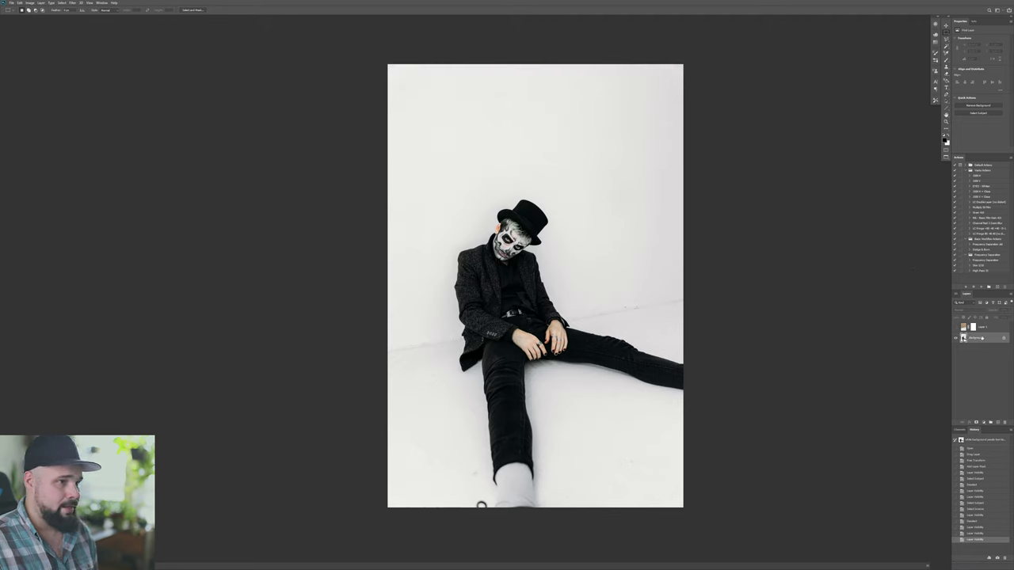
left_click(62, 4)
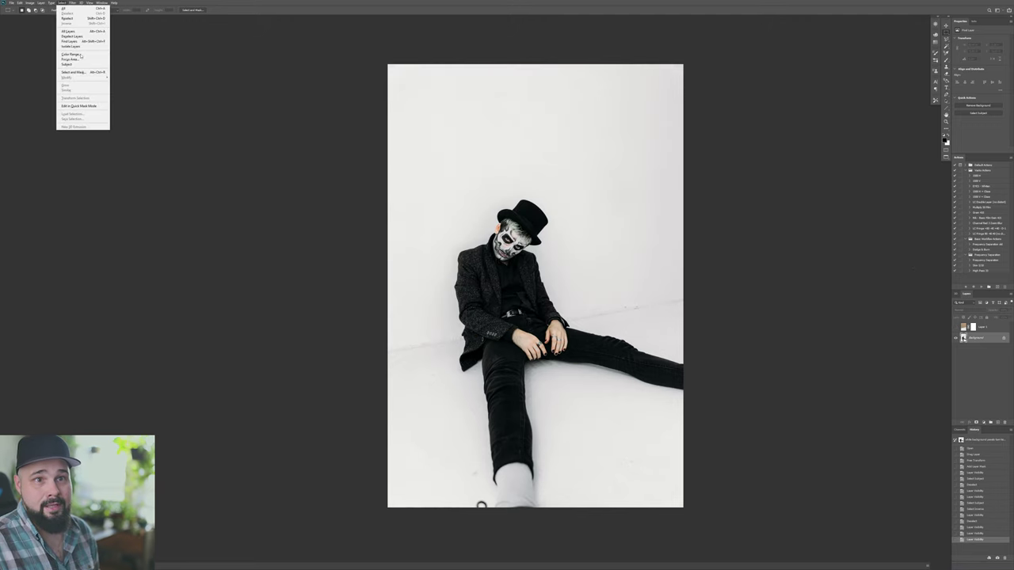
left_click(237, 124)
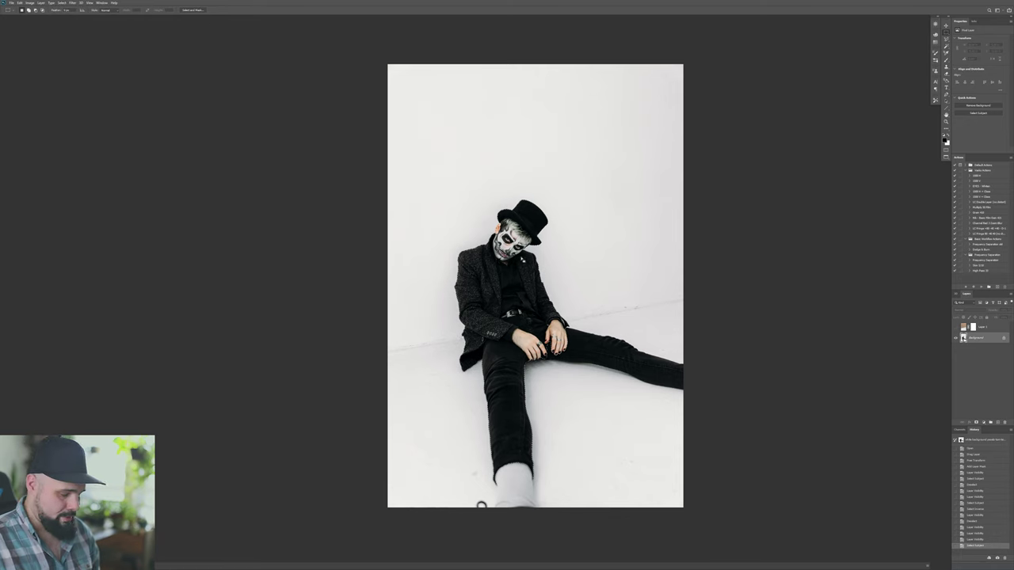
Step: Examine the selection edges up close around the hat, ear, collar and jacket
key("ctrl+plus")
key("ctrl+plus")
key("ctrl+plus")
key("ctrl+plus")
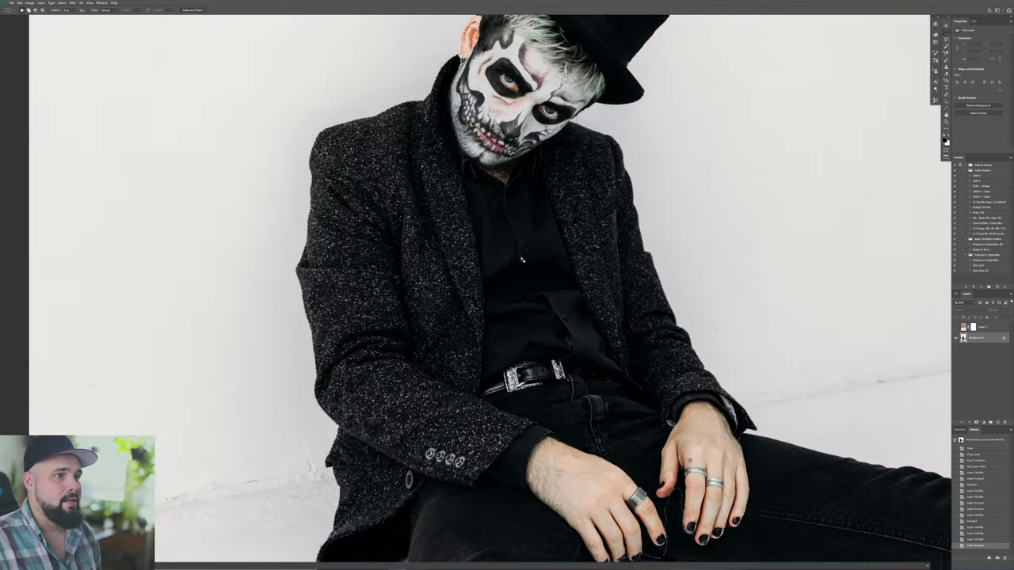
left_click_drag(580, 141, 580, 290)
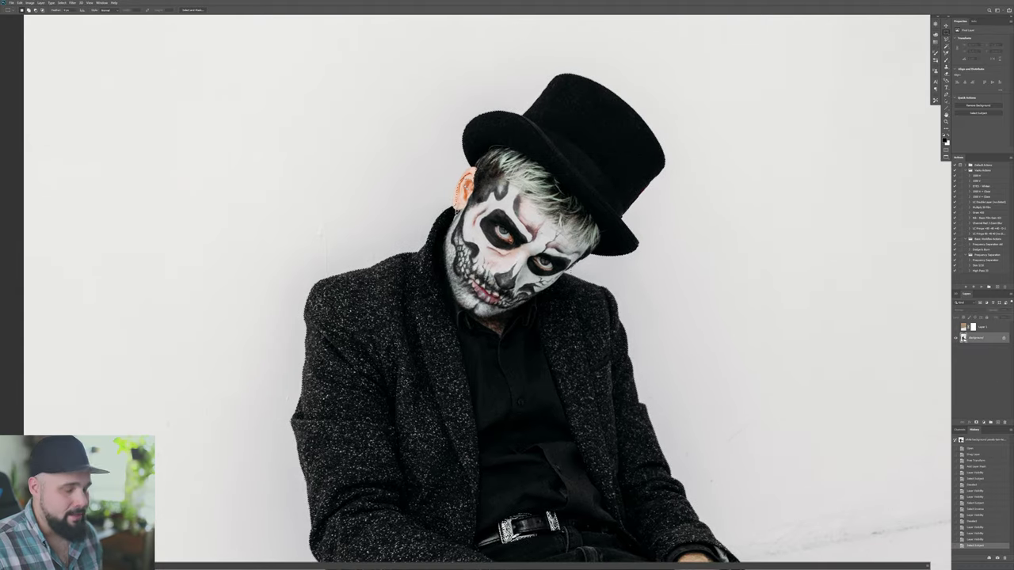
key("z")
left_click(456, 193)
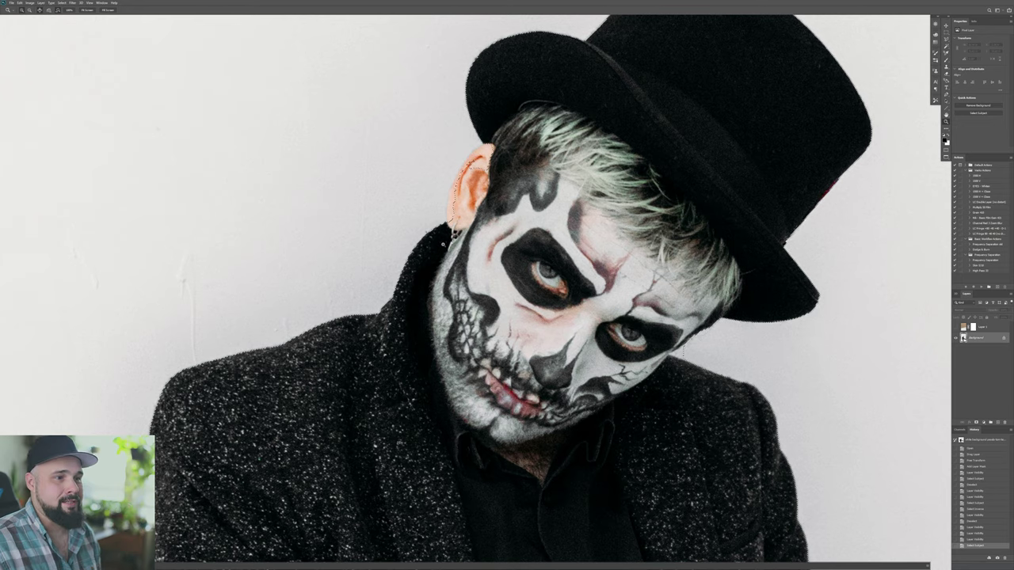
left_click_drag(484, 223, 521, 257)
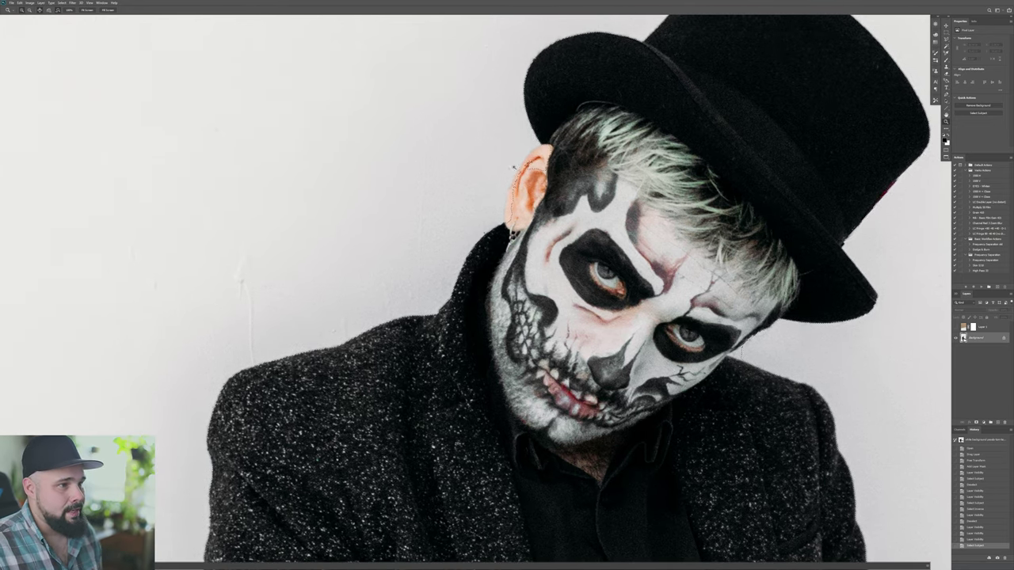
left_click_drag(454, 389, 427, 191)
Step: Show the wall layer, fill the selected man with black on its mask using the Paint Bucket, and deselect
key("ctrl+minus")
key("ctrl+minus")
key("ctrl+minus")
key("ctrl+minus")
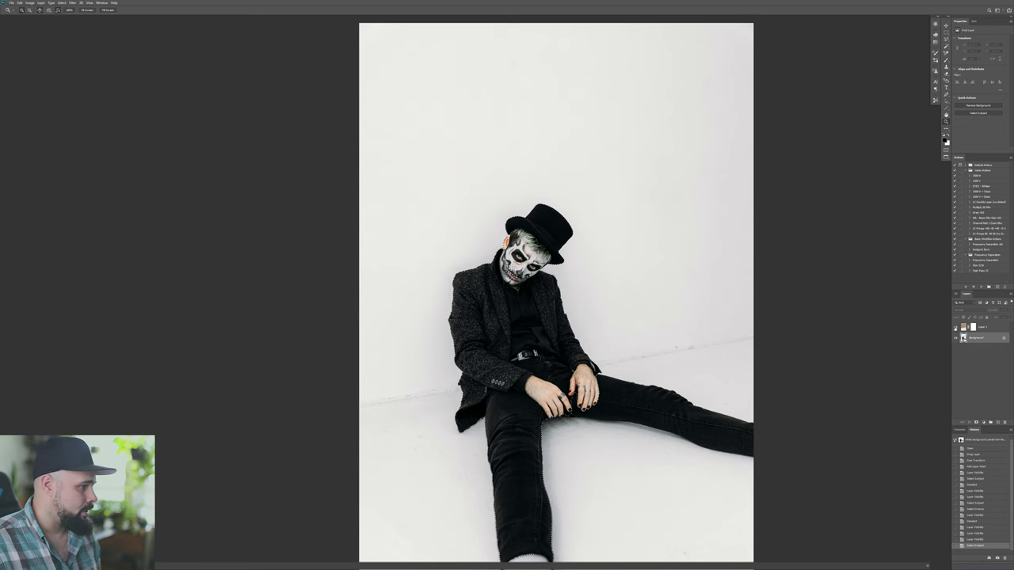
left_click(955, 326)
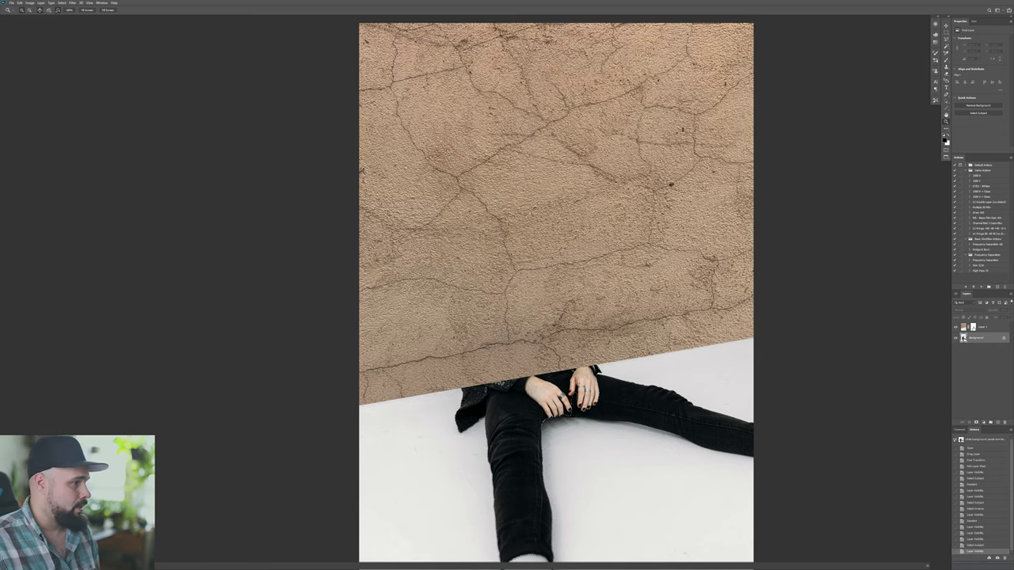
left_click(974, 328)
key("g")
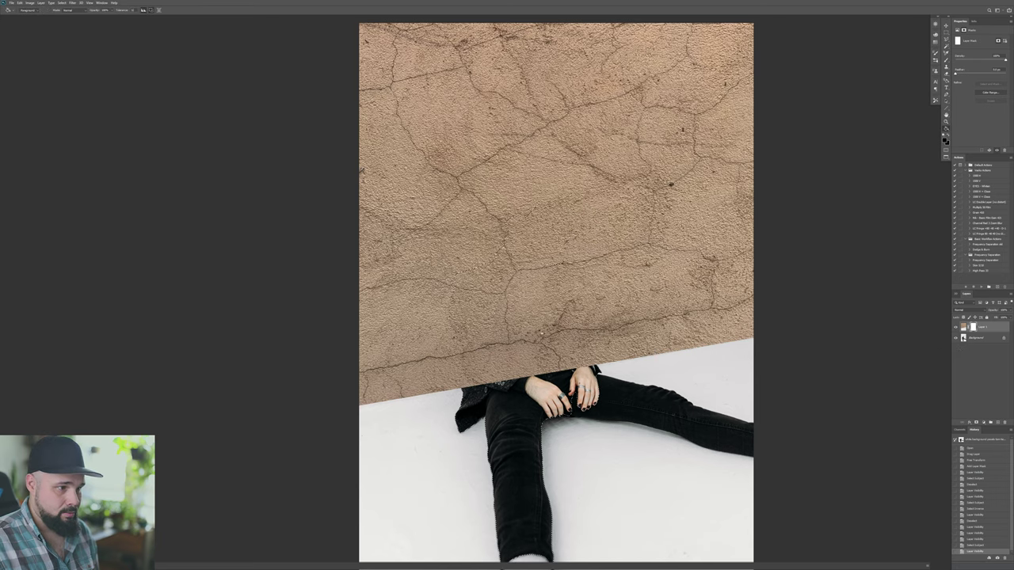
left_click(528, 311)
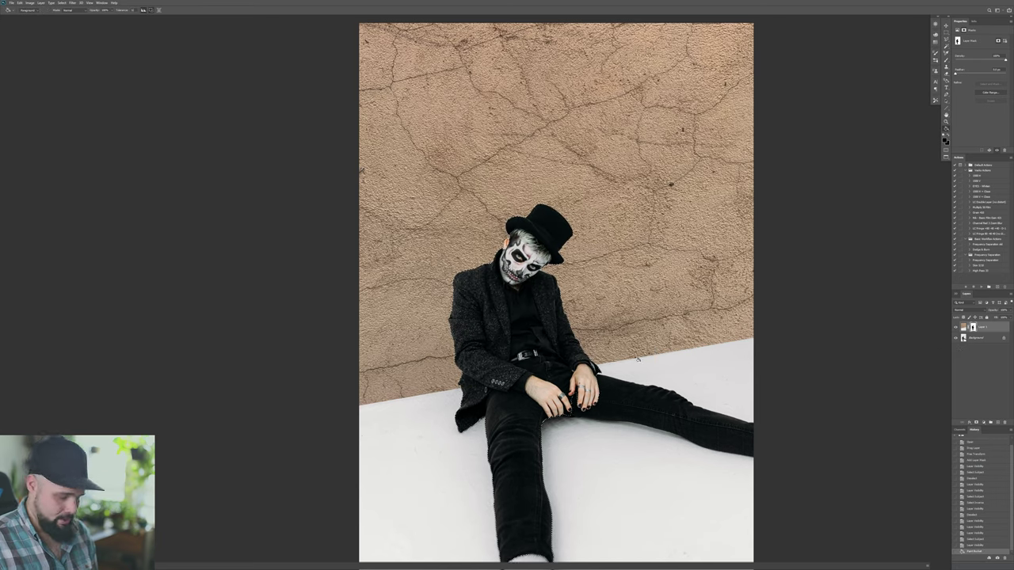
key("m")
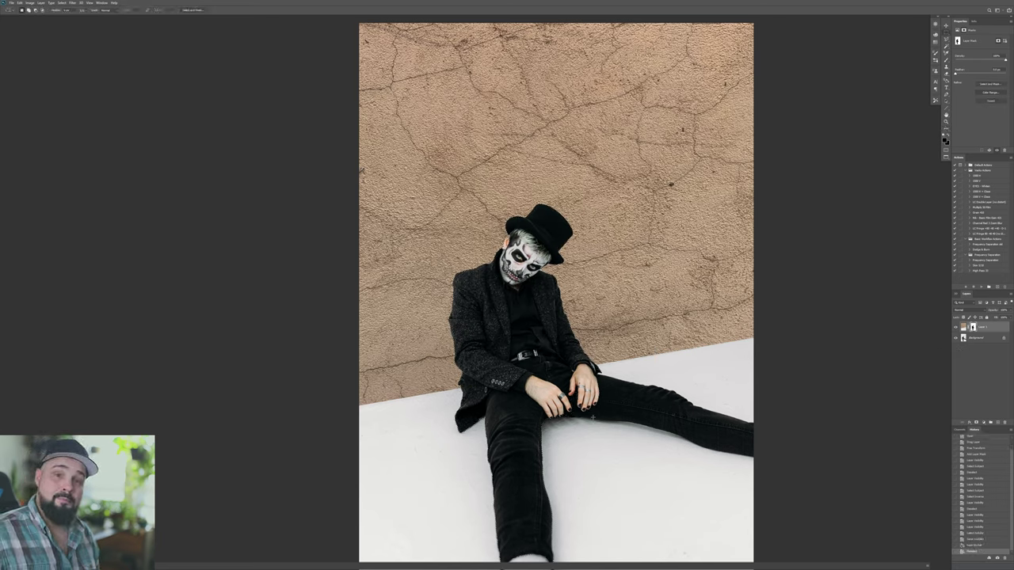
Step: Try painting black beside the ear on the wall layer's image with a small brush, and undo the stroke
key("z")
mouse_move(522, 240)
left_mouse_down()
mouse_move(506, 247)
mouse_move(536, 259)
left_mouse_up()
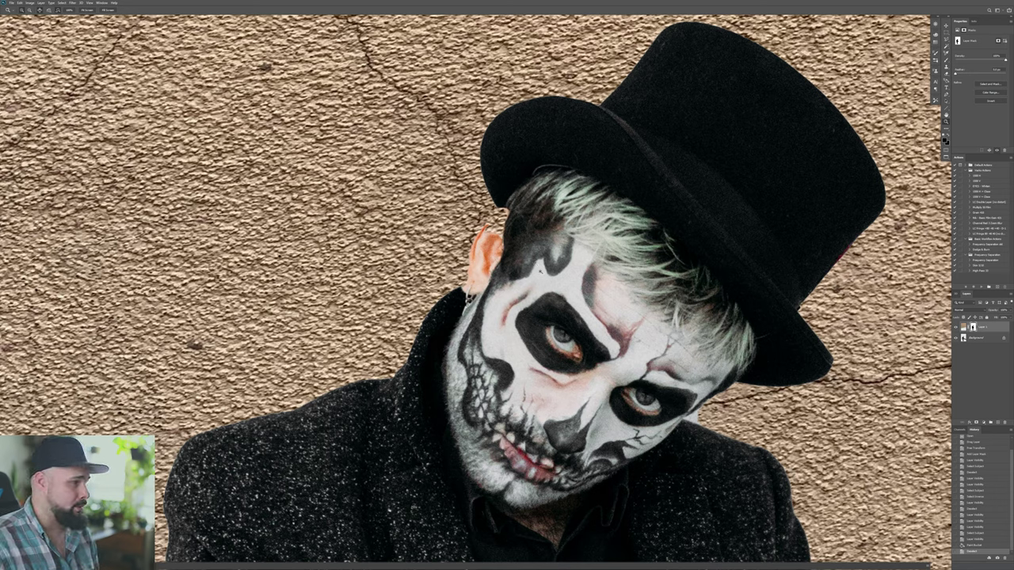
left_click(964, 327)
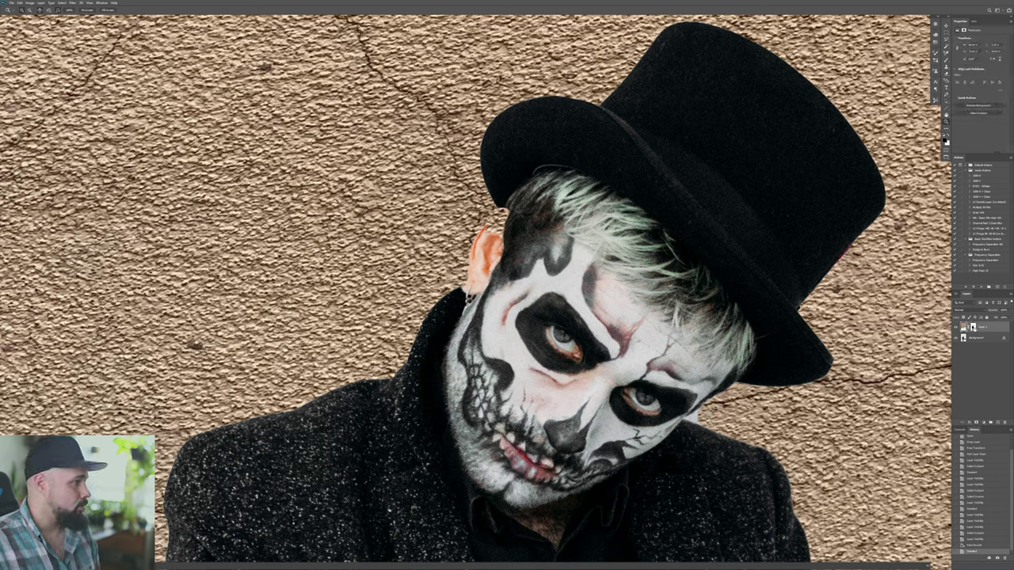
key("b")
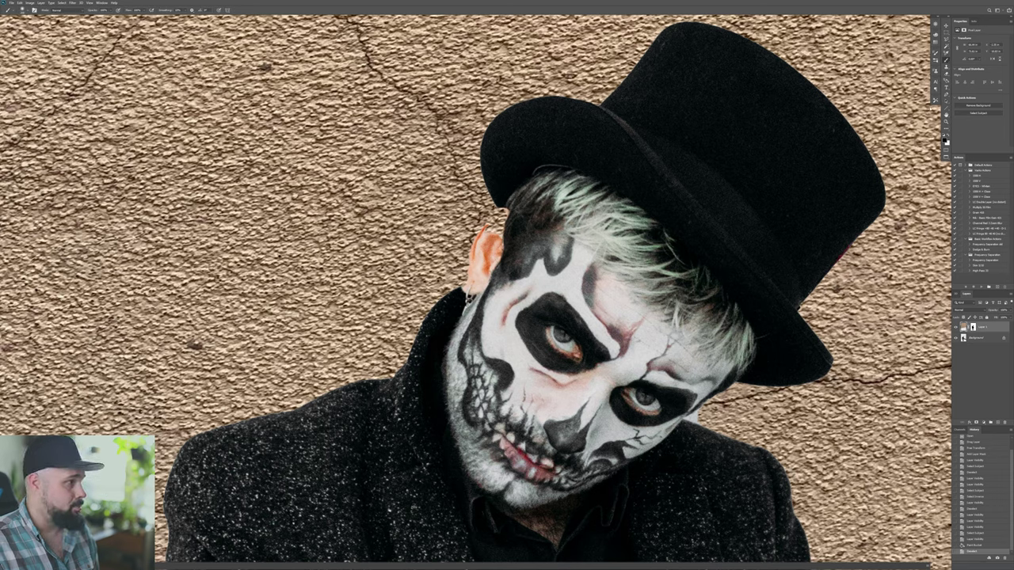
key("bracketleft")
key("bracketleft")
key("bracketleft")
key("bracketleft")
key("bracketleft")
key("bracketleft")
key("bracketleft")
key("bracketleft")
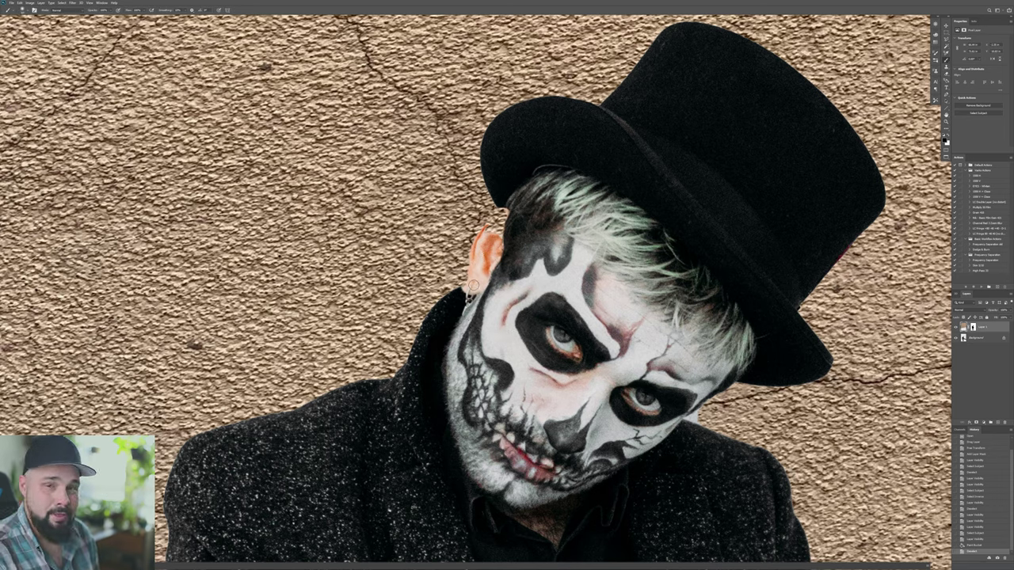
left_click_drag(469, 285, 456, 261)
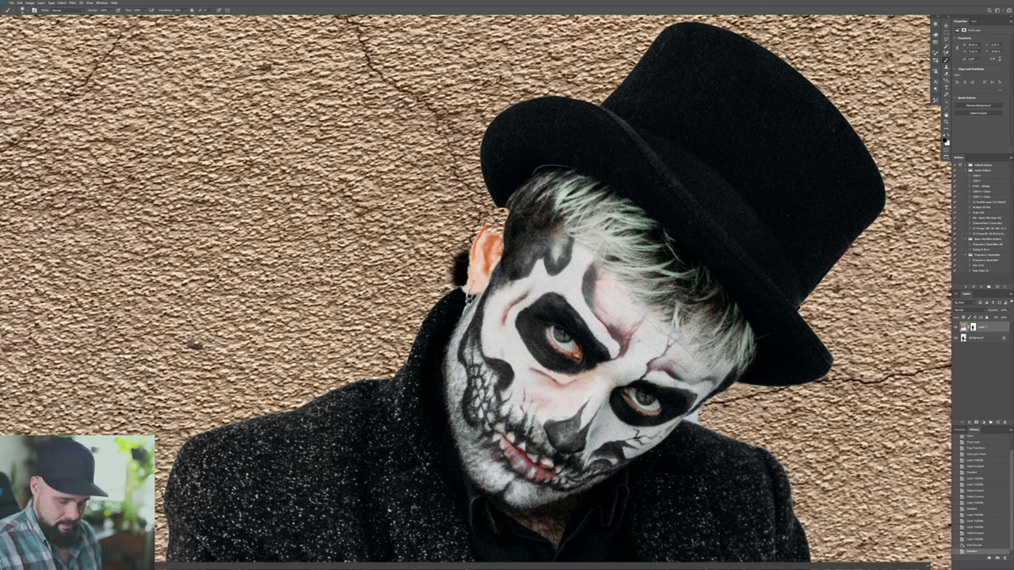
key("ctrl+z")
Step: Target the wall layer's mask and paint black around the ear's outer edge, undoing the surplus strokes
left_click(974, 327)
mouse_move(467, 284)
left_mouse_down()
mouse_move(473, 231)
mouse_move(502, 213)
mouse_move(483, 281)
left_mouse_up()
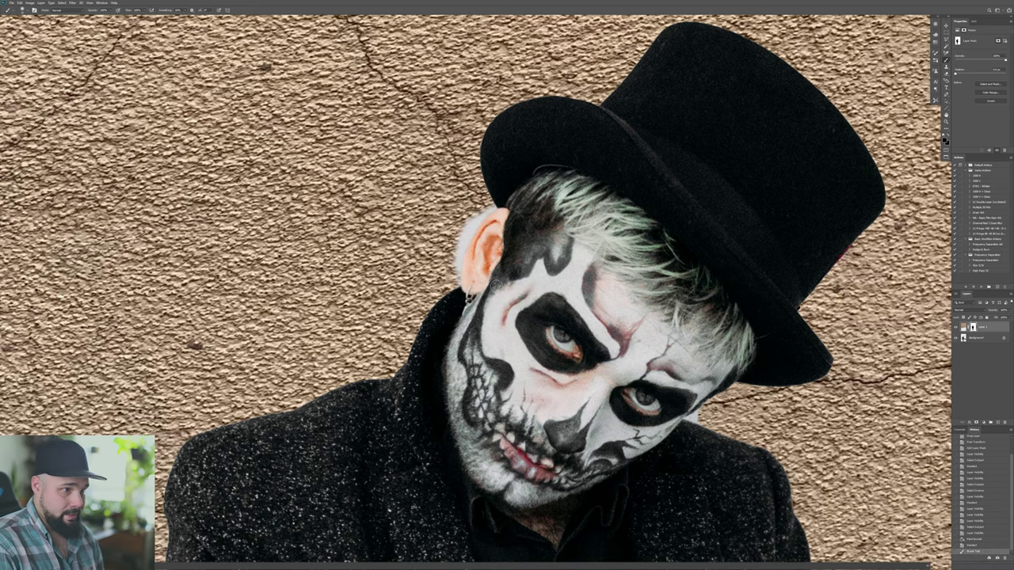
scroll(497, 288, "up", 3)
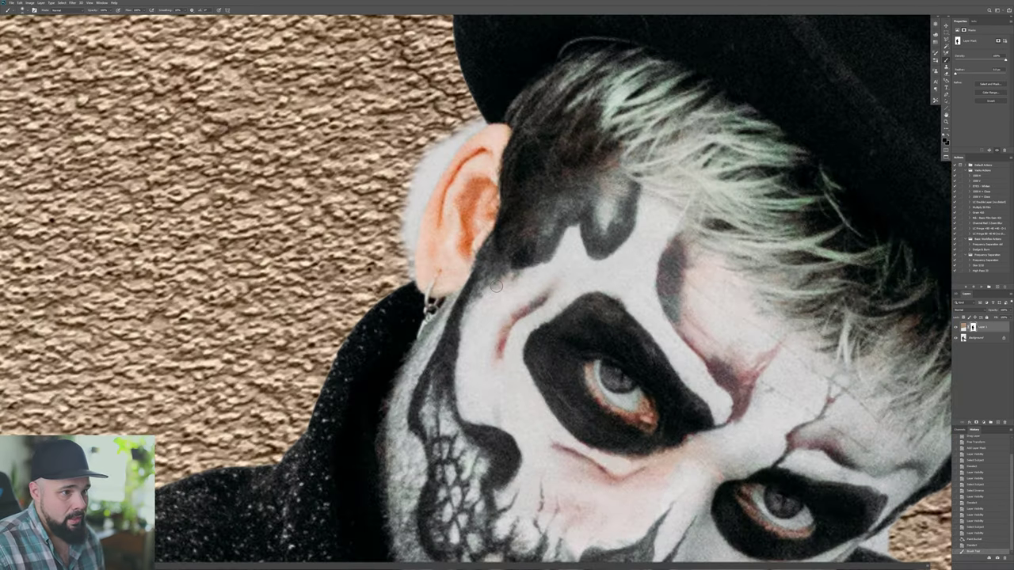
left_click_drag(466, 257, 524, 287)
left_click_drag(462, 302, 460, 297)
key("ctrl+z")
key("ctrl+z")
key("ctrl+z")
Step: Set the foreground colour to white and paint on the mask along the ear's outer edge to bring the wall back
left_click(857, 140)
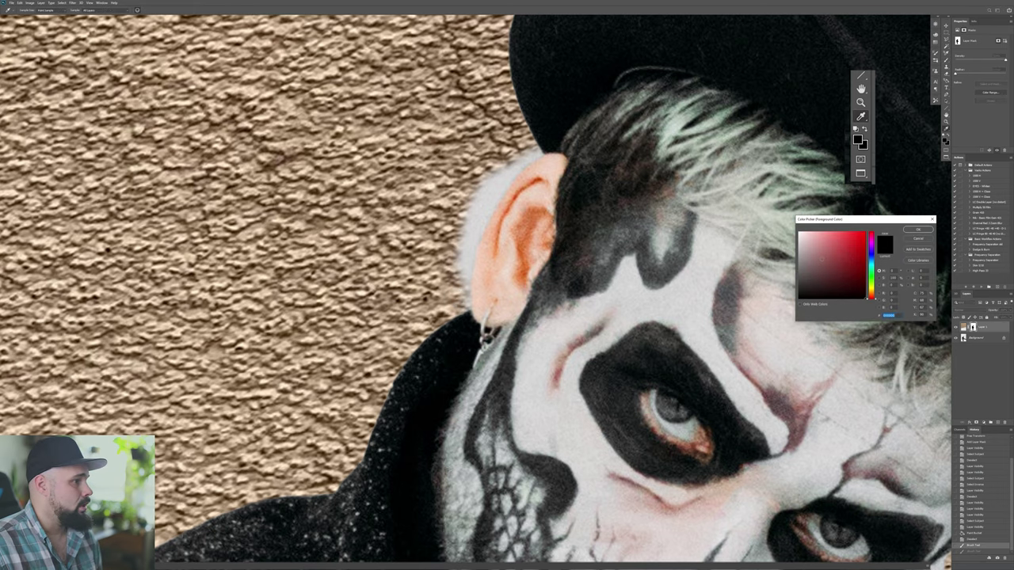
left_click(924, 229)
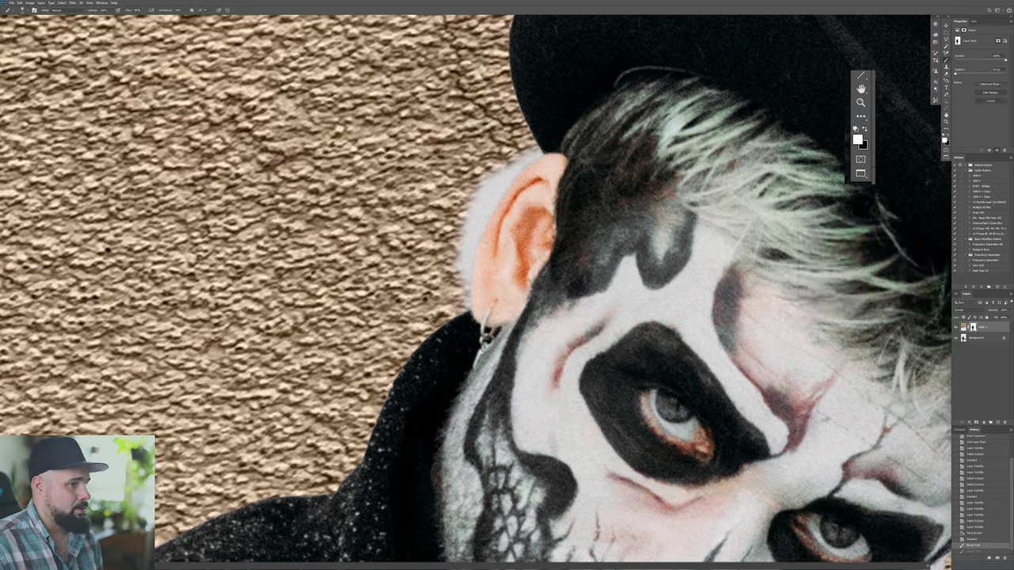
mouse_move(462, 285)
left_mouse_down()
mouse_move(463, 303)
mouse_move(473, 238)
left_mouse_up()
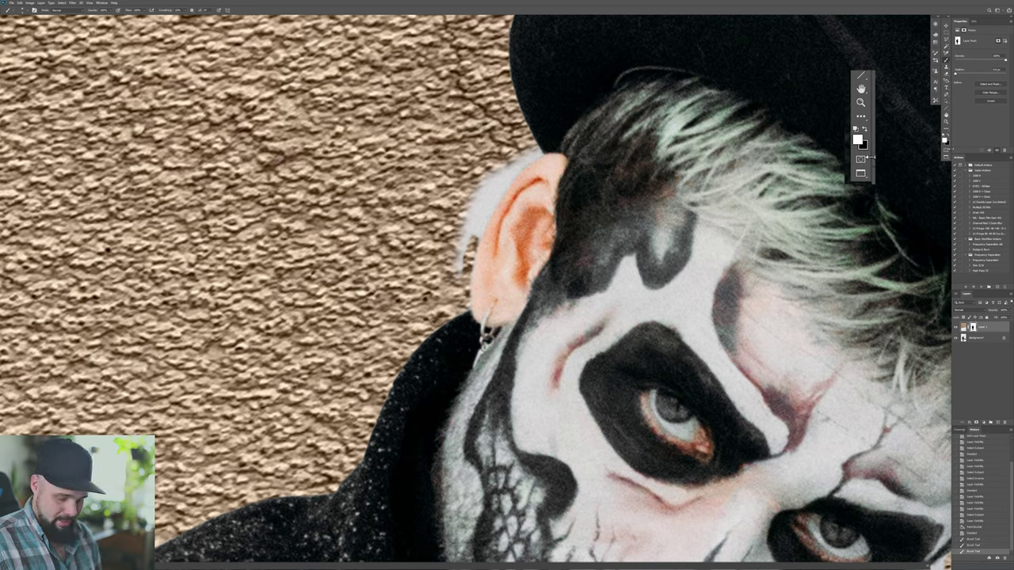
key("x")
key("x")
key("x")
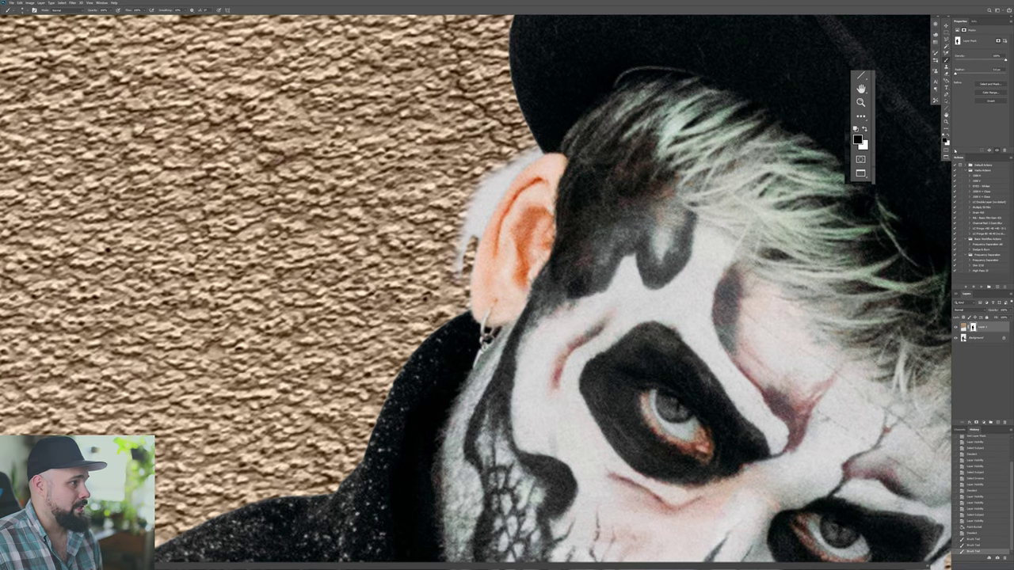
key("x")
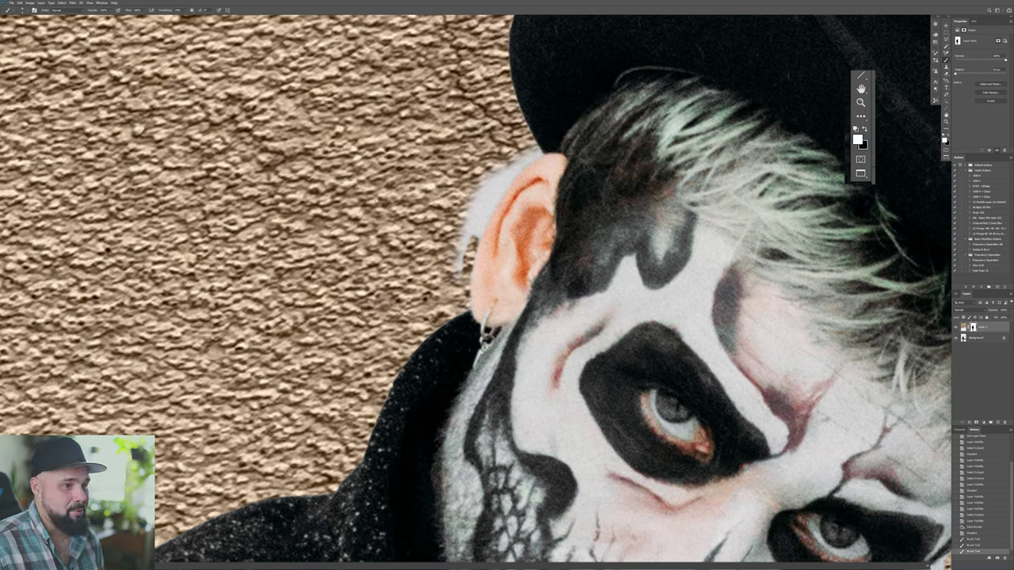
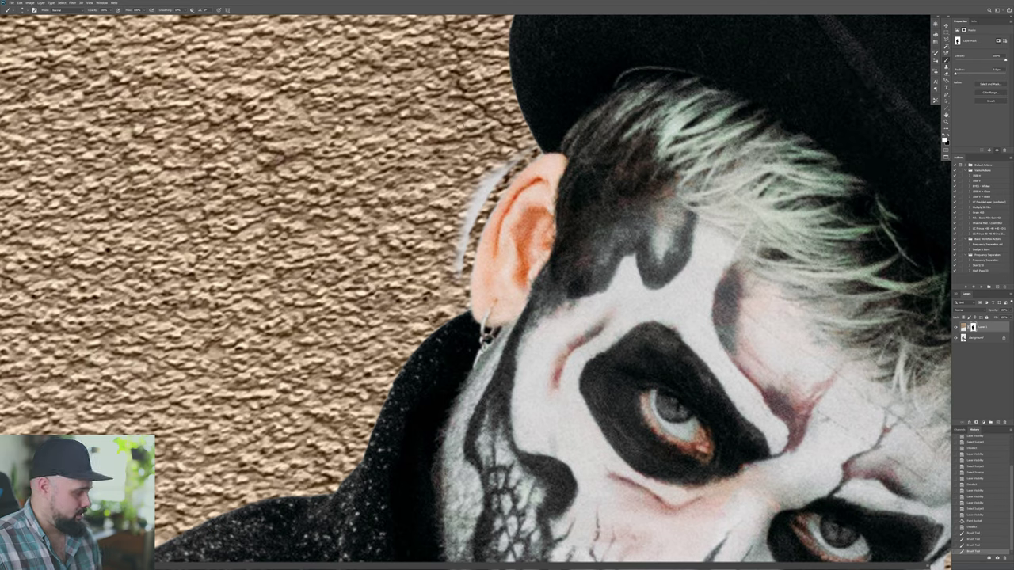
Step: Check the brush settings, then paint the remaining white fringe around the ear back to wall on the mask
left_click(22, 10)
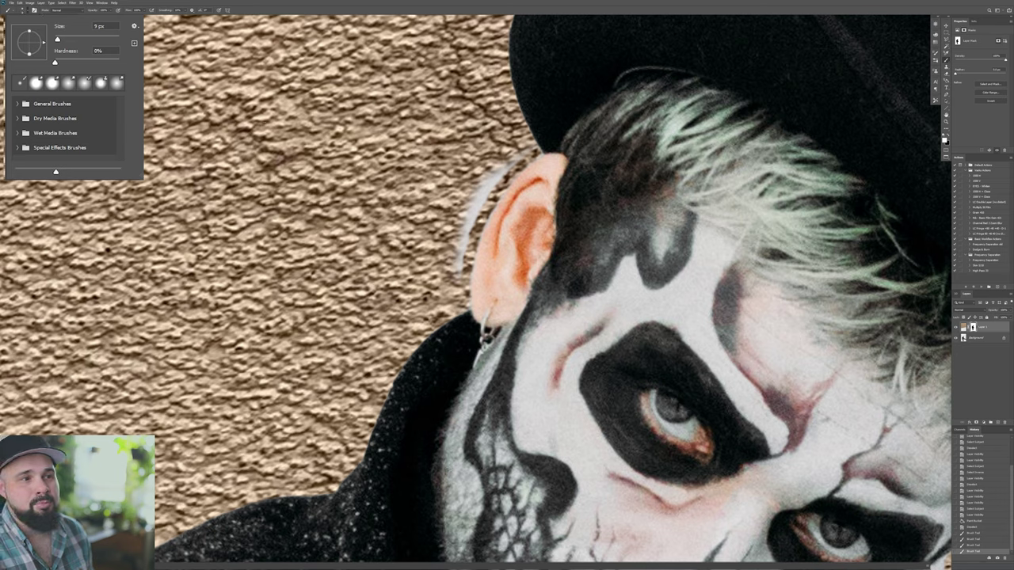
left_click(339, 172)
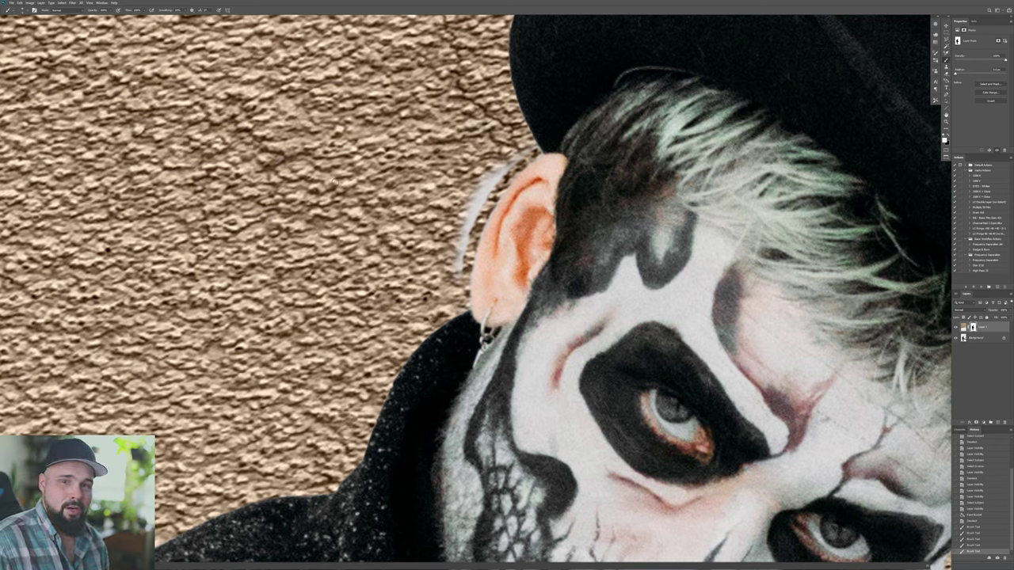
mouse_move(496, 167)
left_mouse_down()
mouse_move(523, 157)
mouse_move(487, 182)
mouse_move(456, 274)
left_mouse_up()
Step: Compare a soft stroke with a 100% hardness stroke on the forehead using the 9 px brush, and undo both
left_click_drag(644, 305, 711, 309)
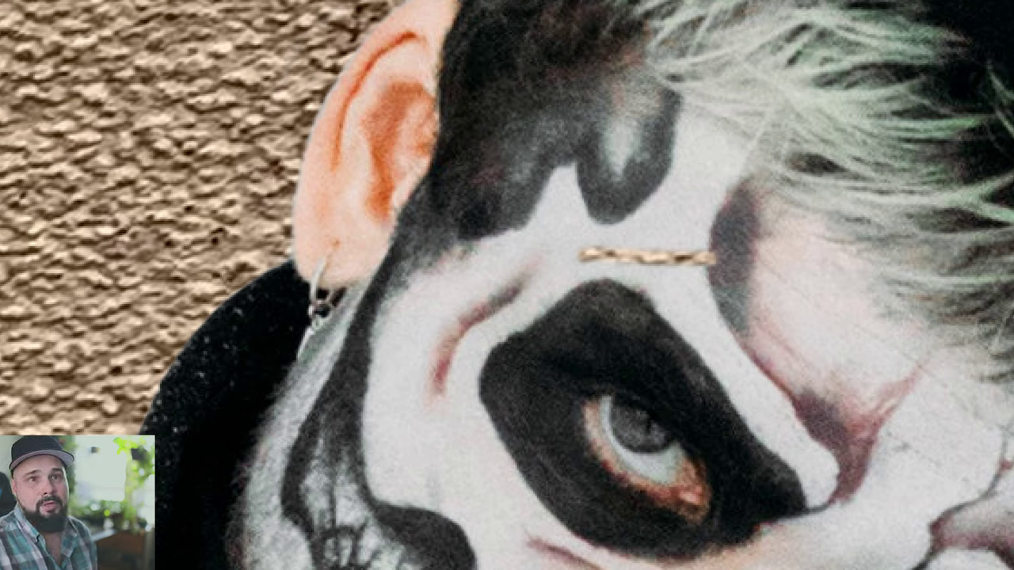
right_click(23, 16)
left_click_drag(74, 64, 139, 66)
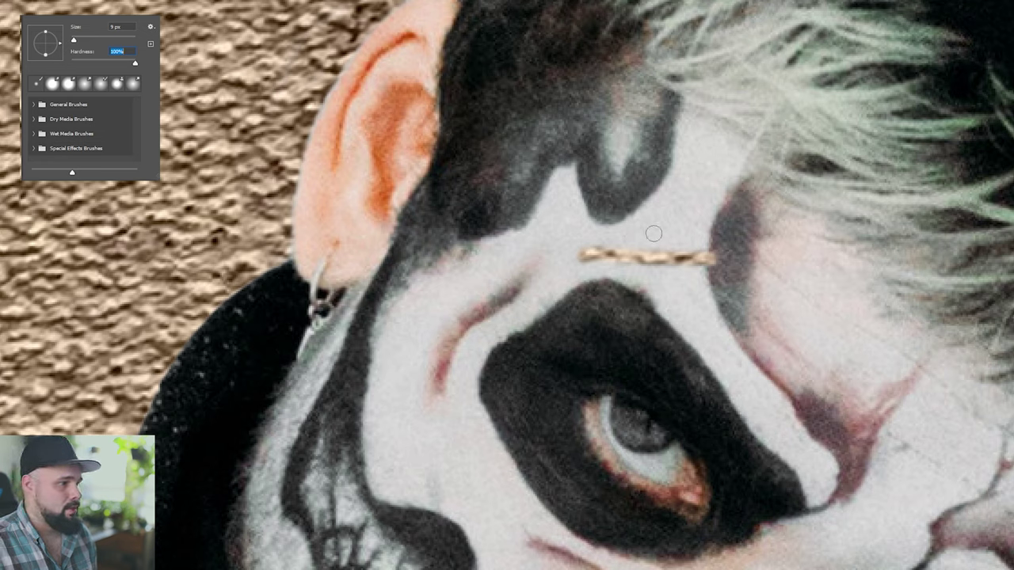
left_click_drag(584, 228, 707, 228)
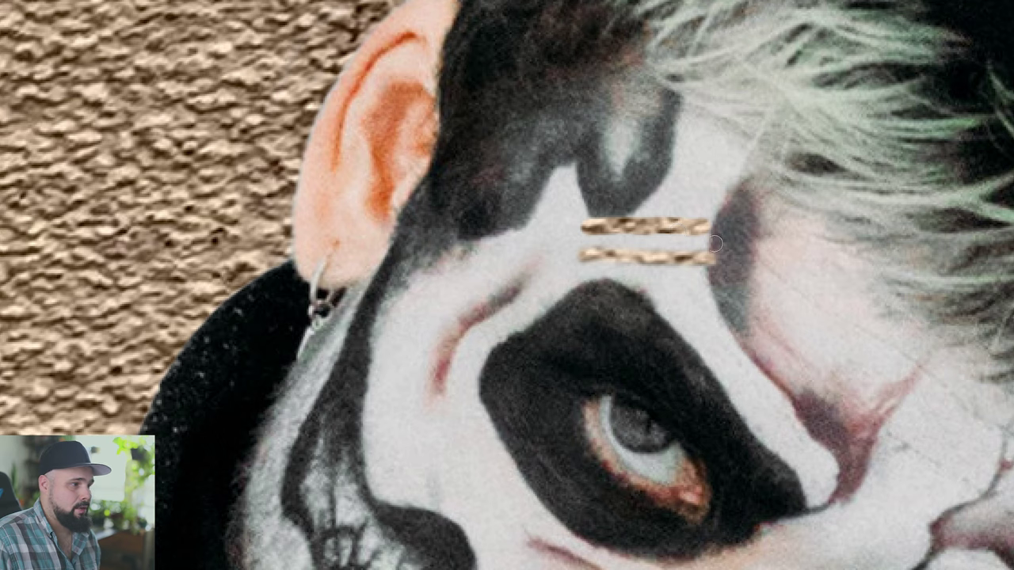
key("ctrl+z")
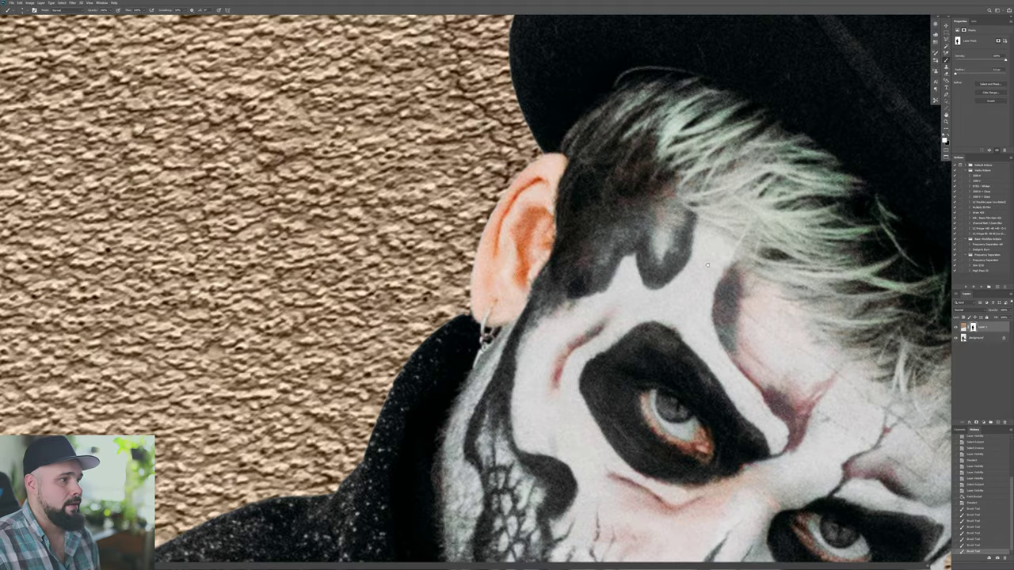
Step: Outline the leftover white gap between the cheek and the shoulder with the Polygonal Lasso, following the face and jacket edges
left_click_drag(942, 547, 536, 209)
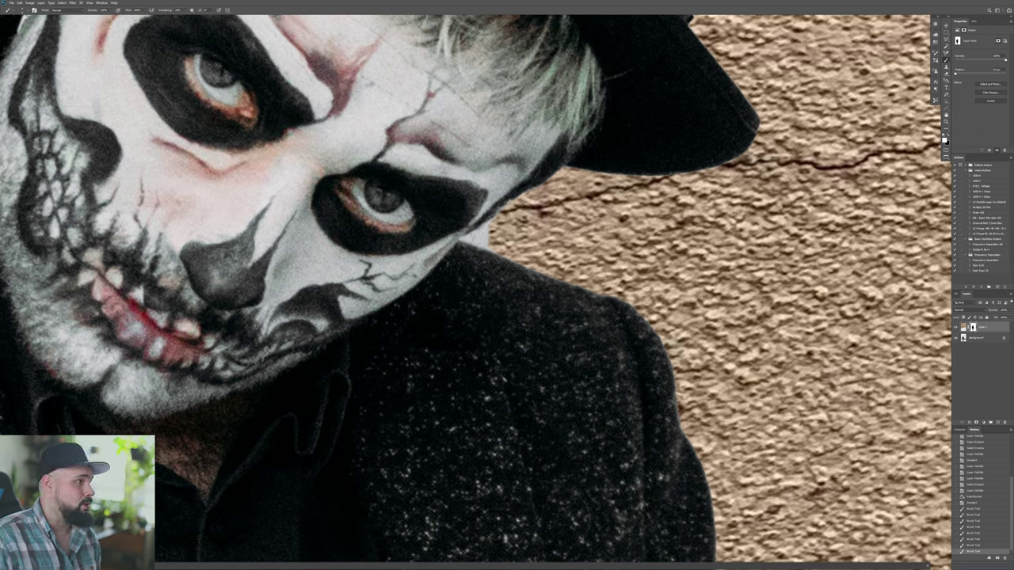
key("l")
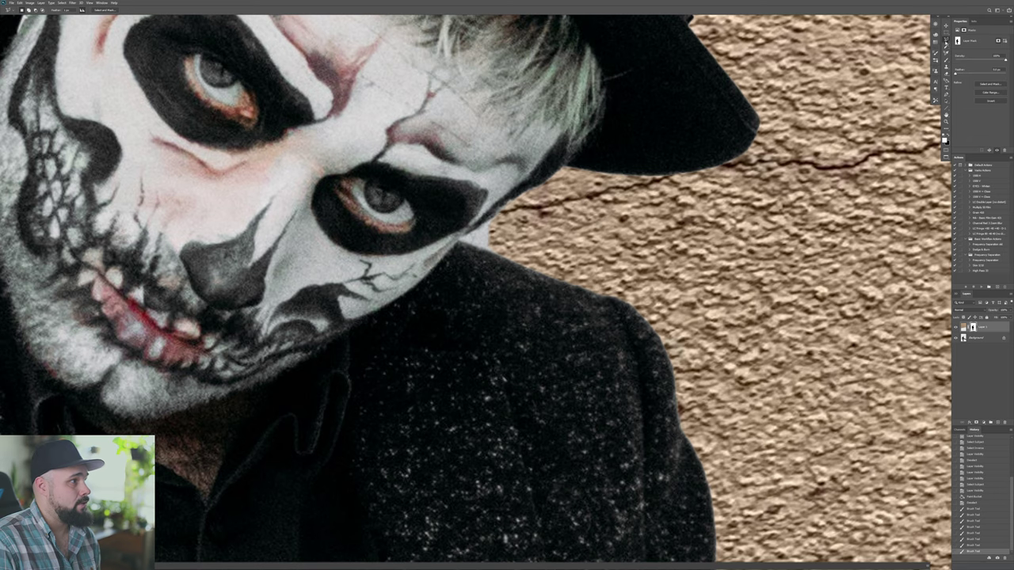
right_click(946, 40)
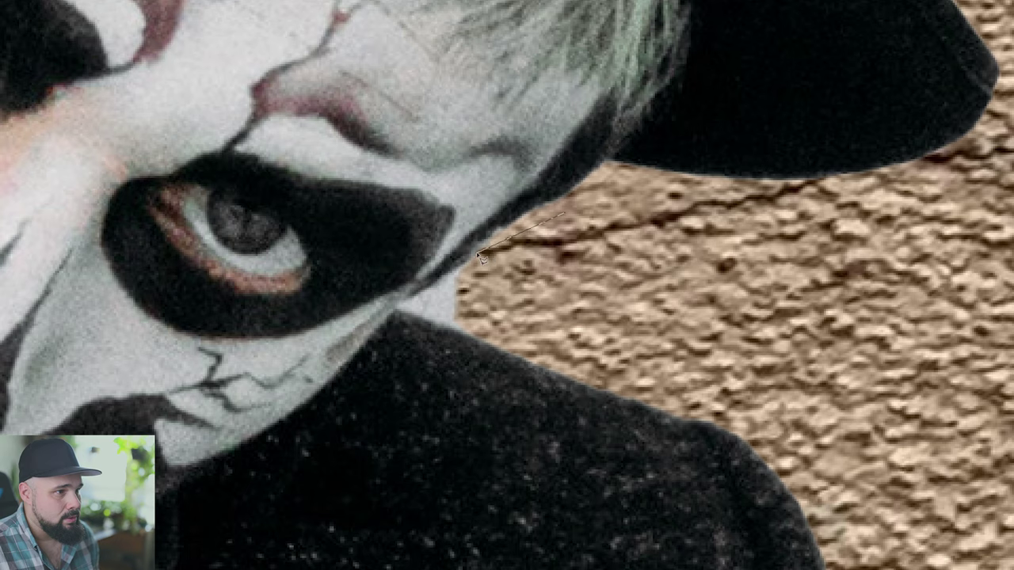
left_click(500, 212)
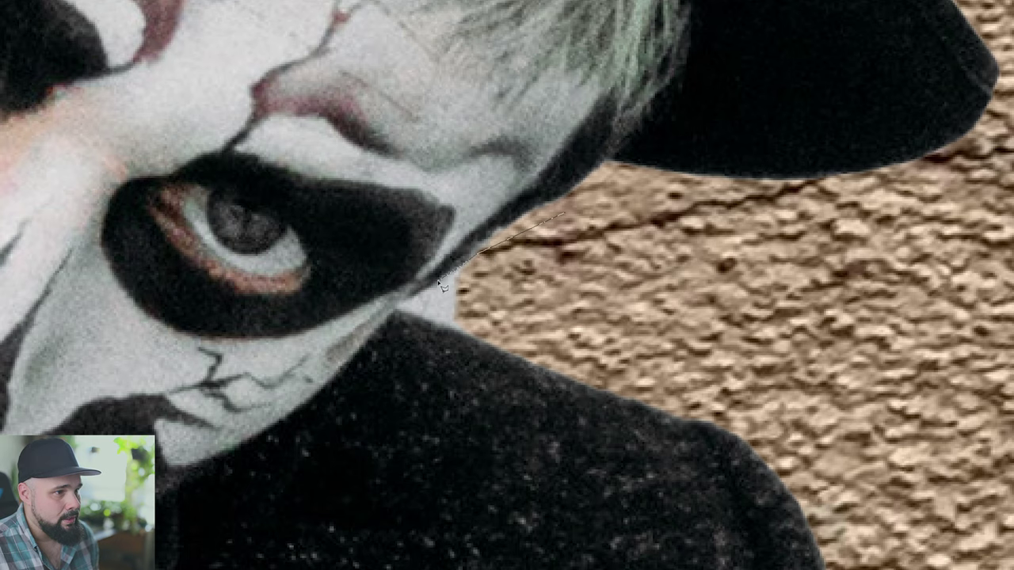
left_click(393, 305)
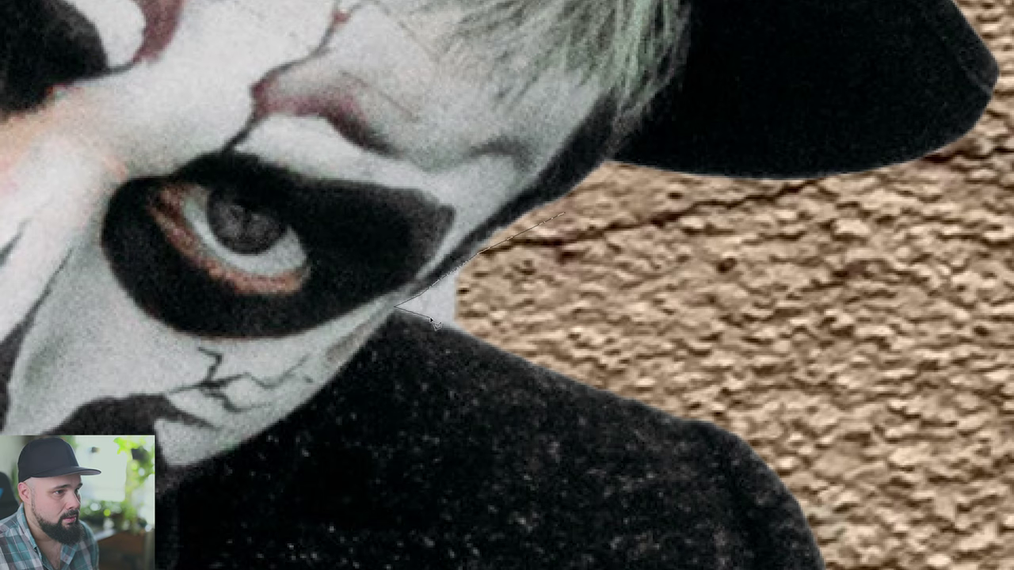
left_click(543, 358)
left_click(600, 246)
left_click(564, 213)
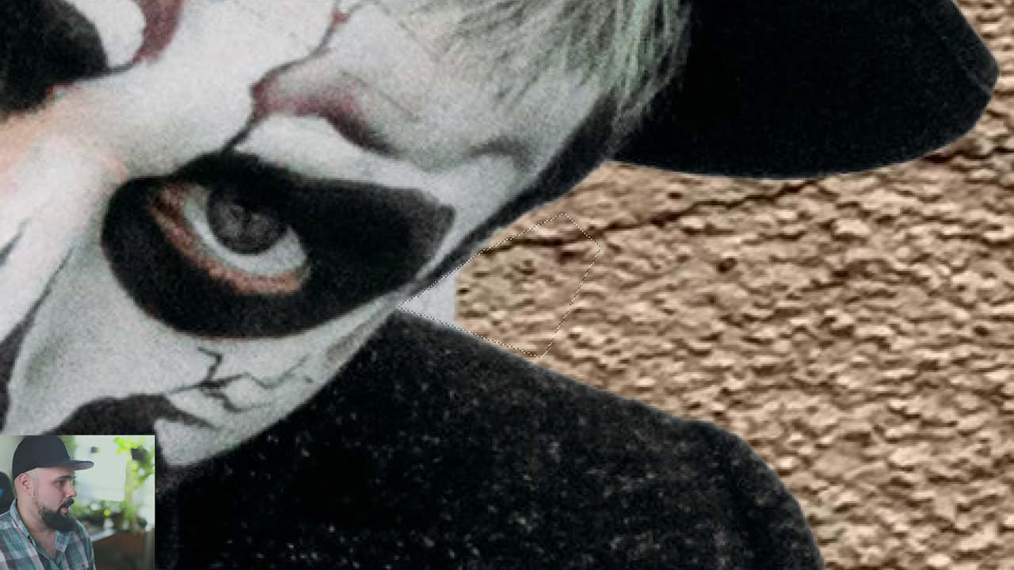
Step: Paint white on the mask inside the selection with a larger brush to fill the gap with wall, and deselect
key("bracketright")
key("bracketright")
key("bracketright")
key("bracketright")
key("bracketright")
key("bracketright")
mouse_move(522, 287)
left_mouse_down()
mouse_move(380, 306)
mouse_move(356, 329)
mouse_move(463, 291)
left_mouse_up()
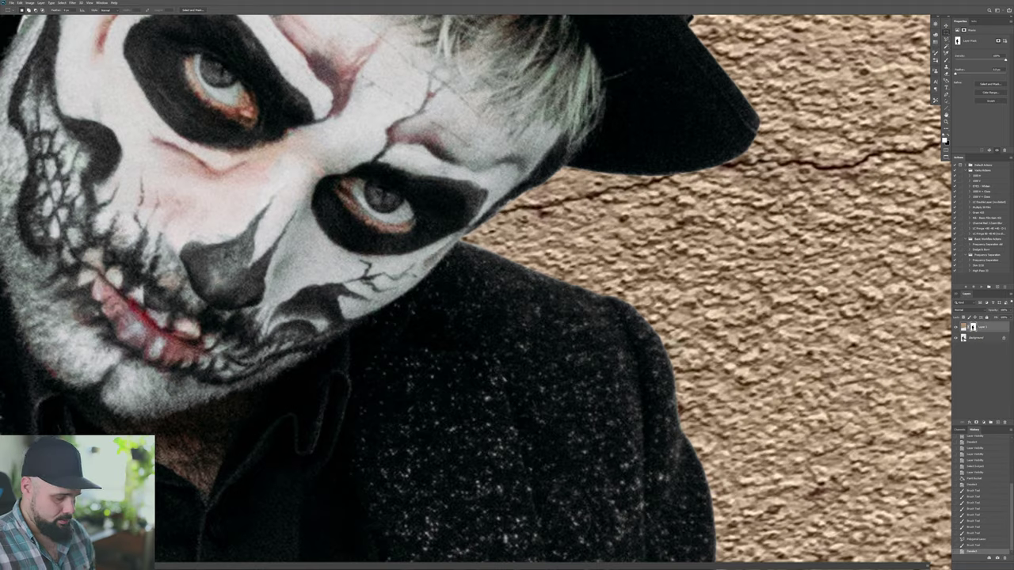
Step: Examine the masked area over the whole picture by toggling the wall mask's red overlay, leaving it on
scroll(505, 292, "down", 4)
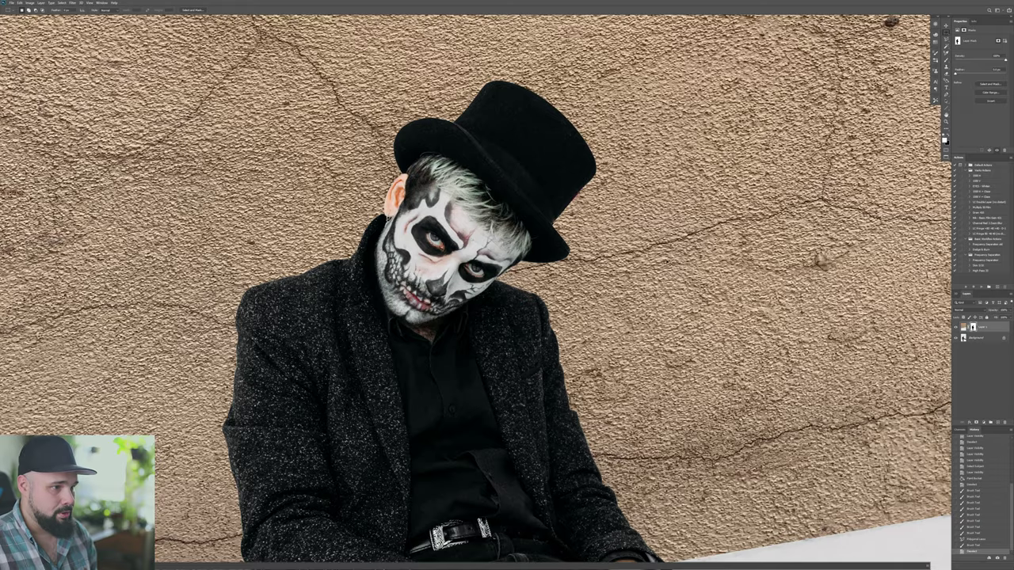
scroll(496, 385, "down", 5)
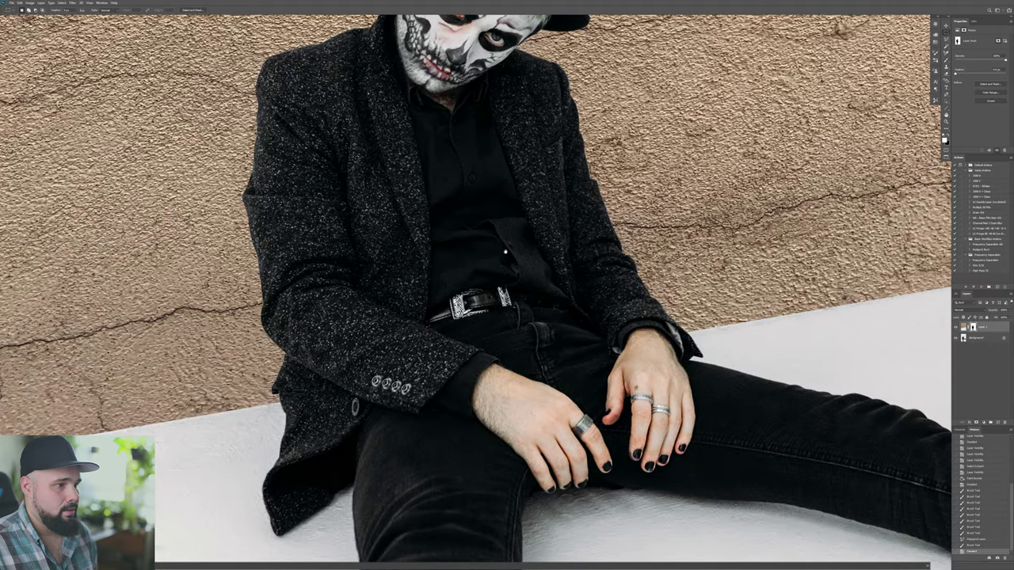
mouse_move(505, 252)
left_mouse_down()
mouse_move(561, 372)
mouse_move(539, 346)
left_mouse_up()
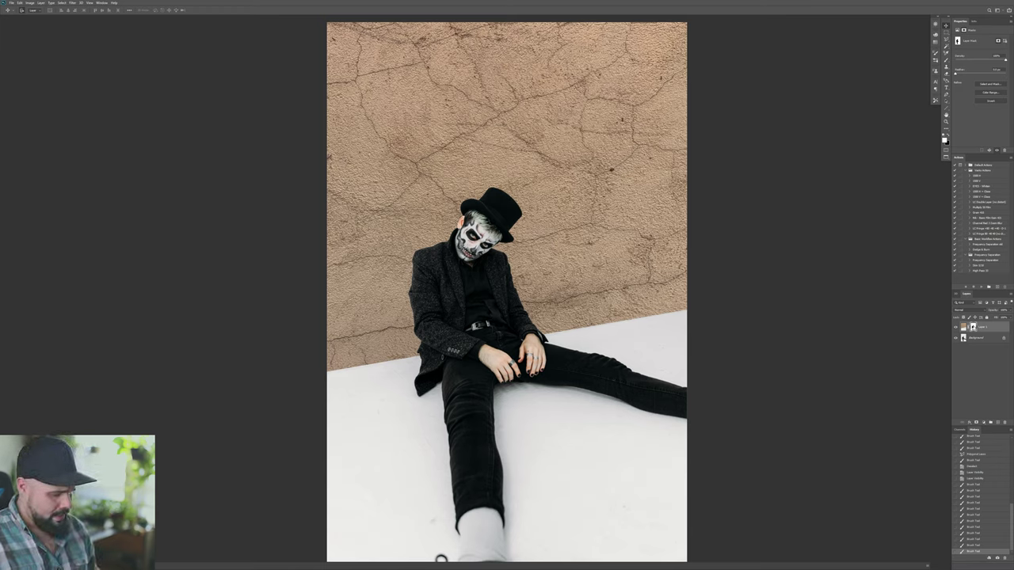
key("backslash")
key("backslash")
key("backslash")
key("backslash")
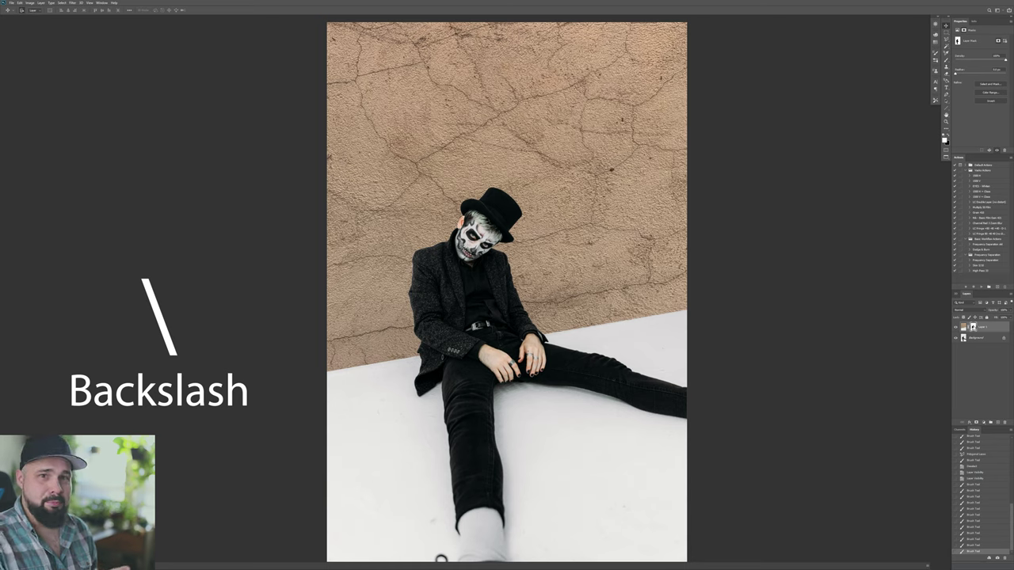
key("backslash")
key("backslash")
key("backslash")
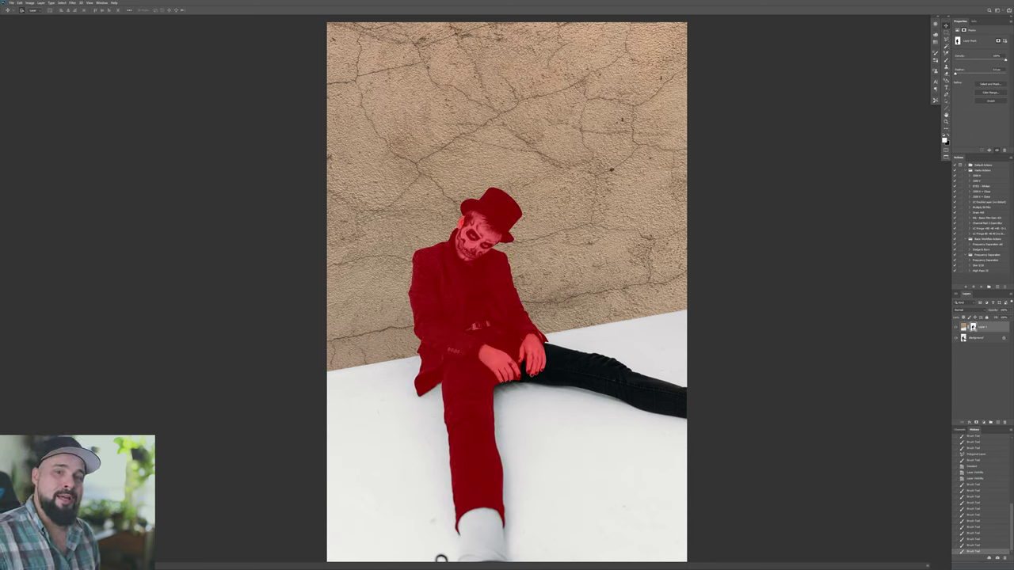
key("backslash")
key("backslash")
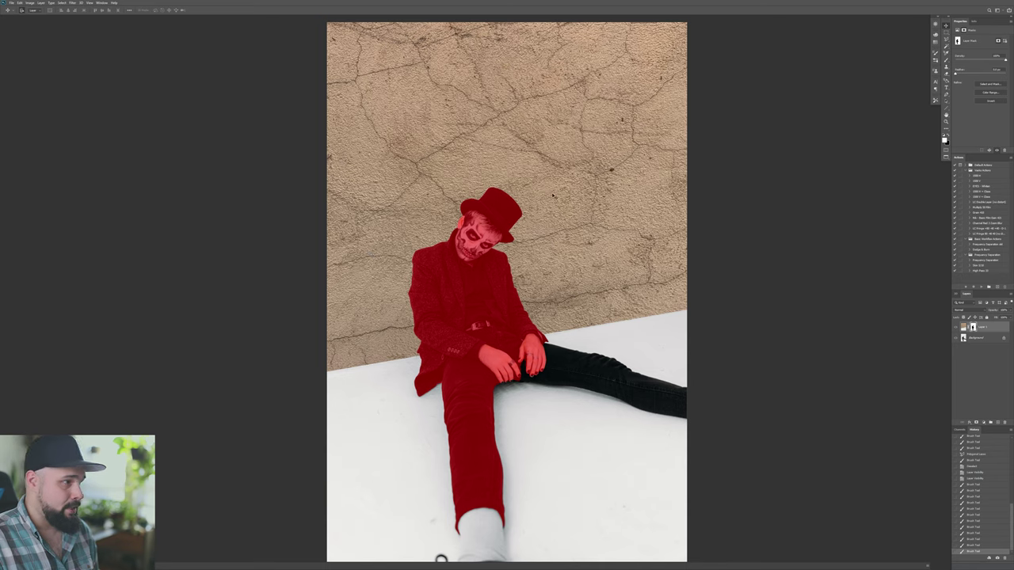
Step: Paint three black patches on the mask over the wall above the man with a large brush, and hide the overlay
key("b")
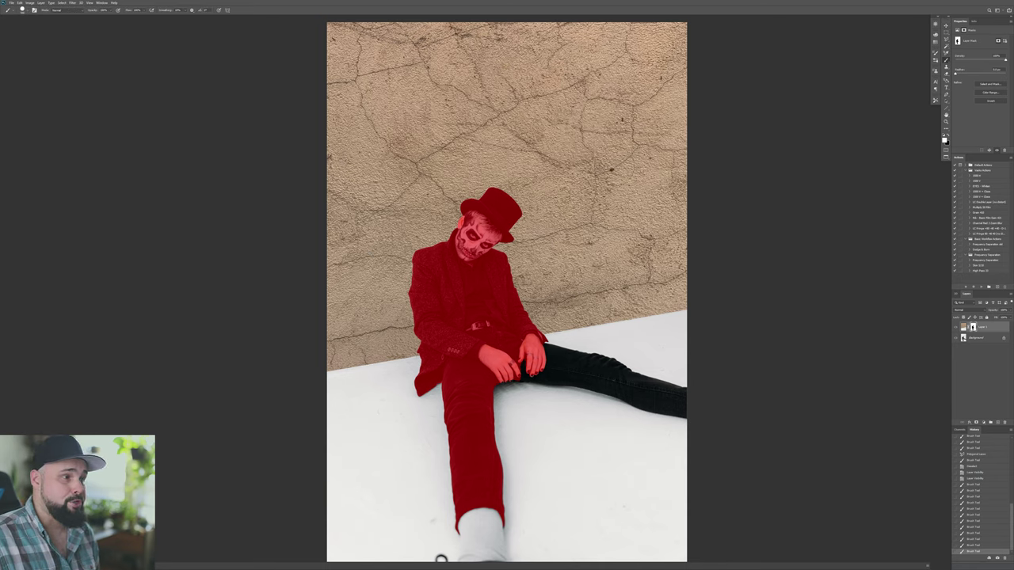
left_click(441, 559)
key("x")
left_click_drag(543, 107, 483, 108)
left_click(595, 169)
left_click(414, 113)
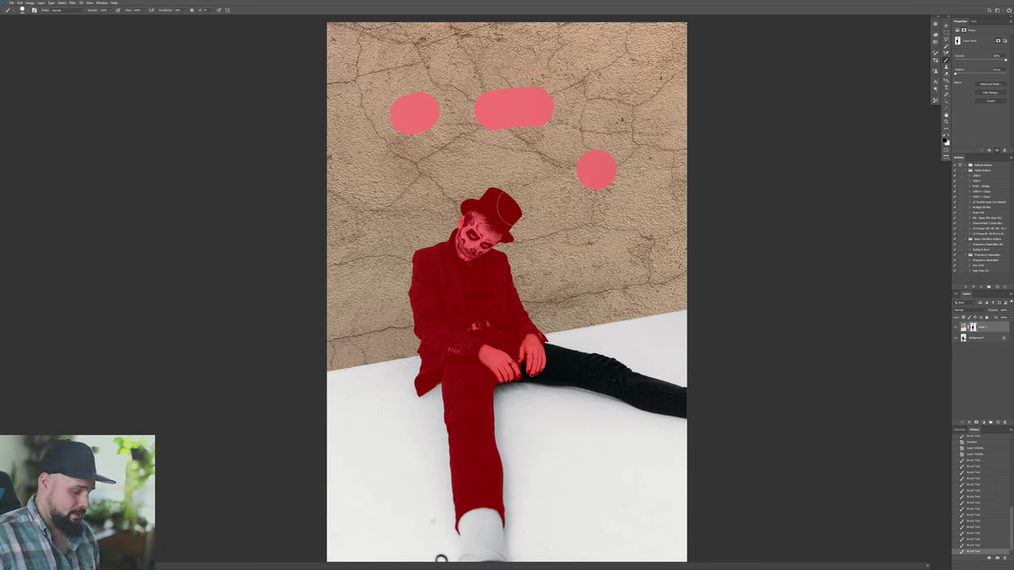
key("backslash")
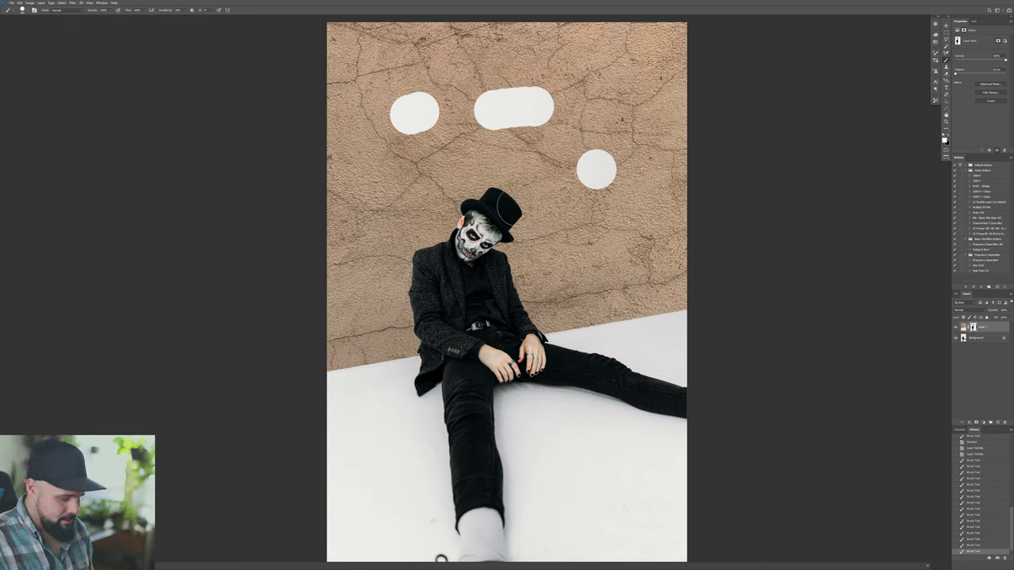
Step: Show the wall mask's red overlay and paint white over the three patches above the man to restore the wall
key("backslash")
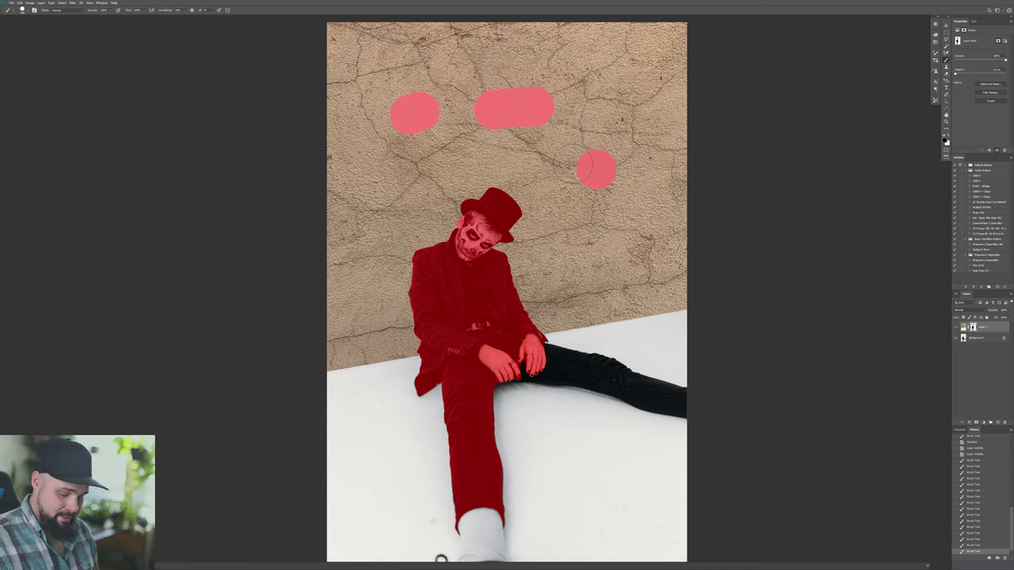
mouse_move(596, 169)
left_mouse_down()
mouse_move(607, 159)
mouse_move(507, 104)
mouse_move(522, 93)
mouse_move(388, 128)
left_mouse_up()
Step: Examine the mask edge around the face and hat with the overlay toggled, and compare the whole picture by toggling the wall layer's visibility
key("z")
left_click_drag(459, 220, 514, 229)
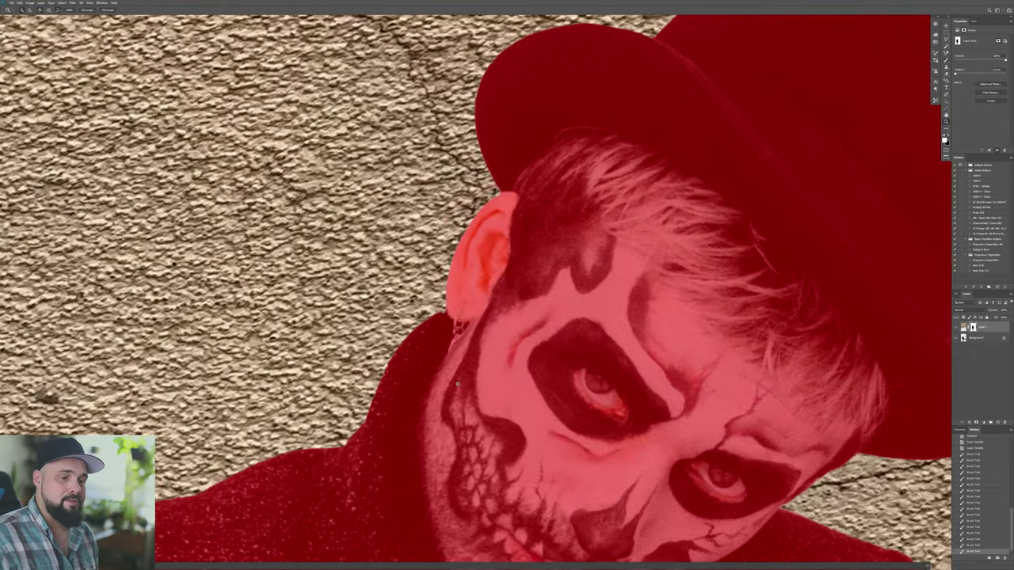
left_click_drag(481, 337, 409, 233)
key("backslash")
key("backslash")
key("ctrl+0")
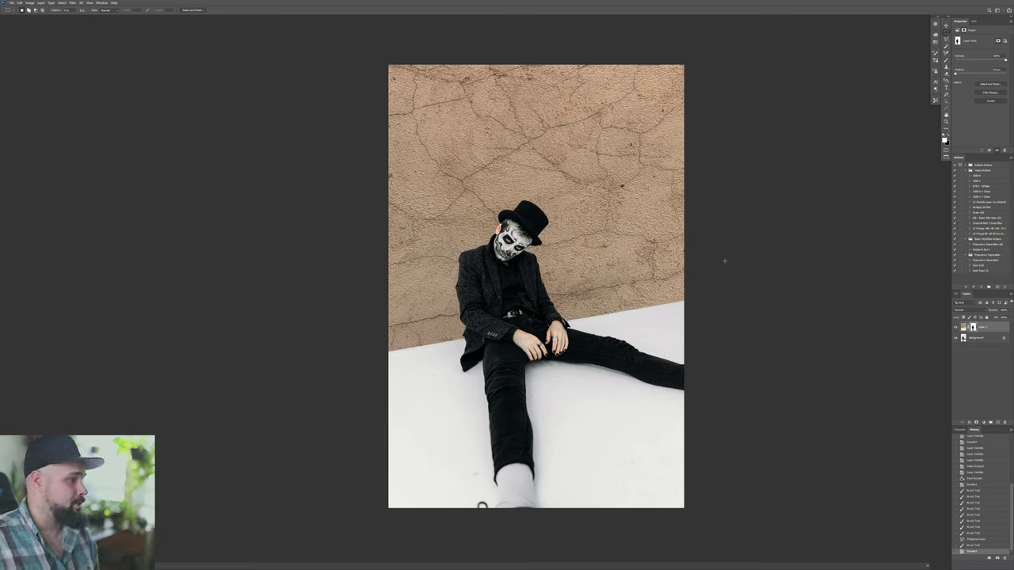
left_click(955, 327)
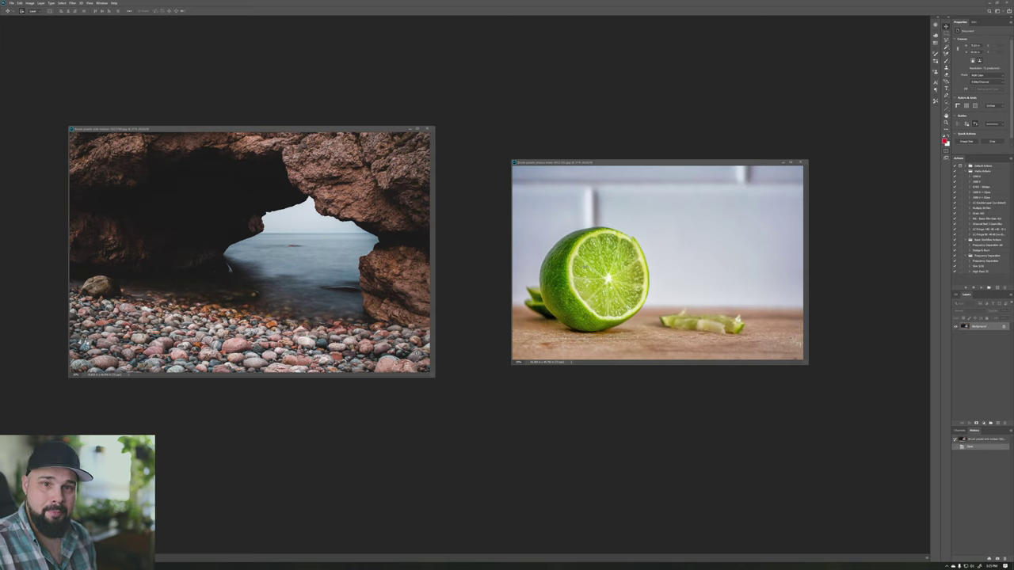
Step: Copy the sea cave photo into the lime document as a new layer and close the original cave file
left_click(349, 284)
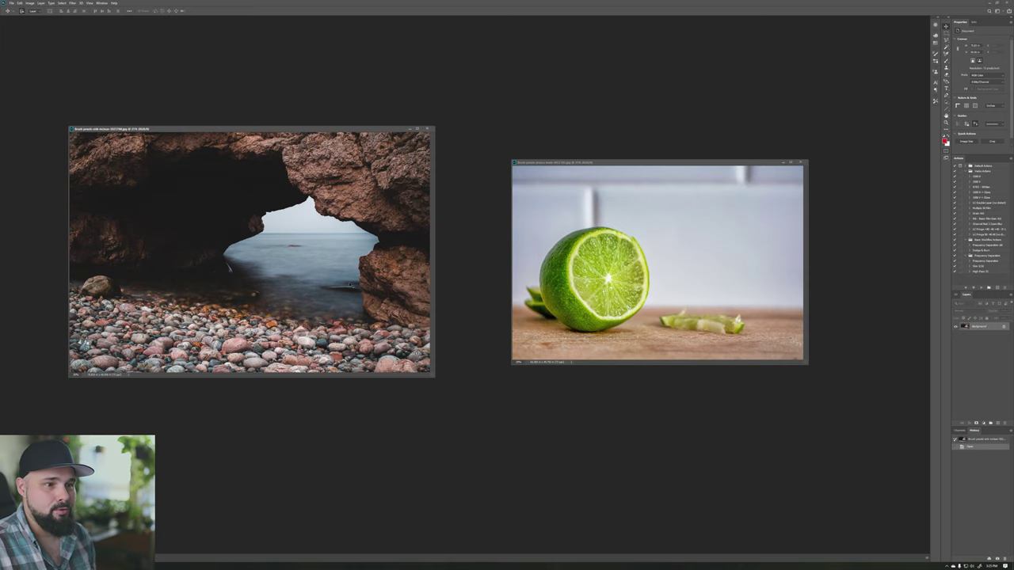
left_click_drag(508, 276, 634, 286)
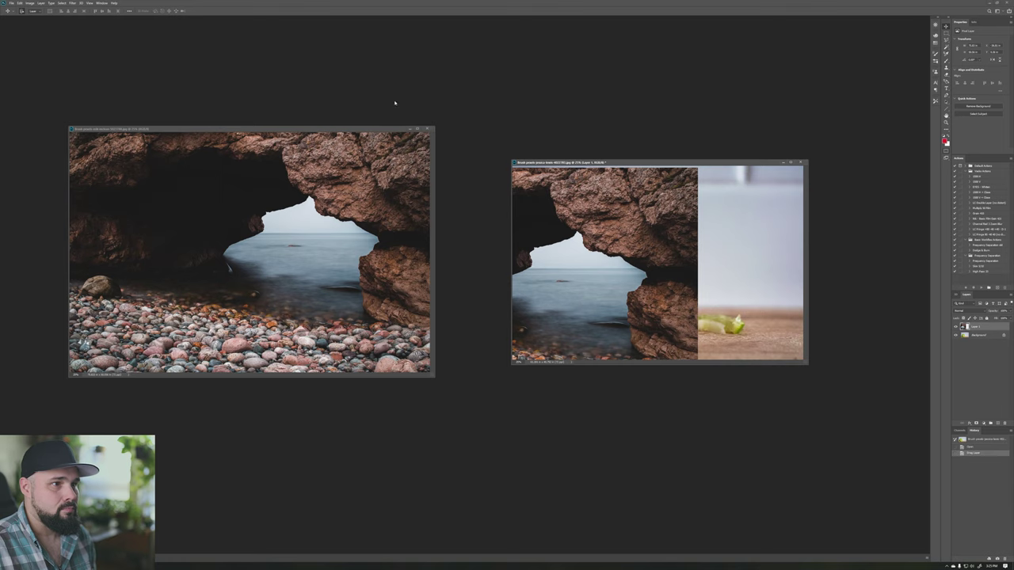
left_click(428, 128)
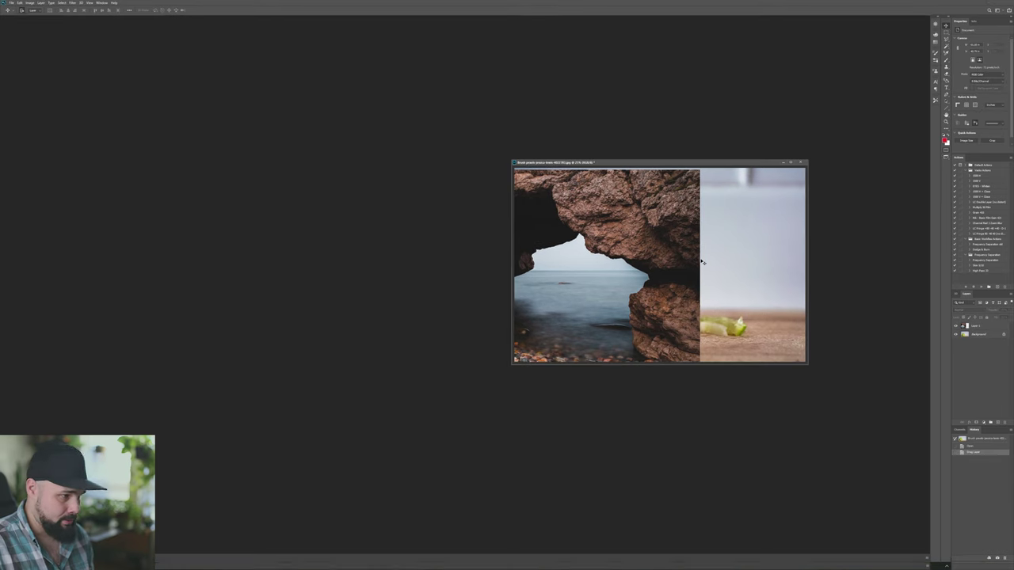
Step: Display the lime document in full-screen mode, enlarge it, and move the cave layer so it covers most of the picture
key("f")
key("ctrl+plus")
key("ctrl+plus")
left_click_drag(504, 268, 662, 232)
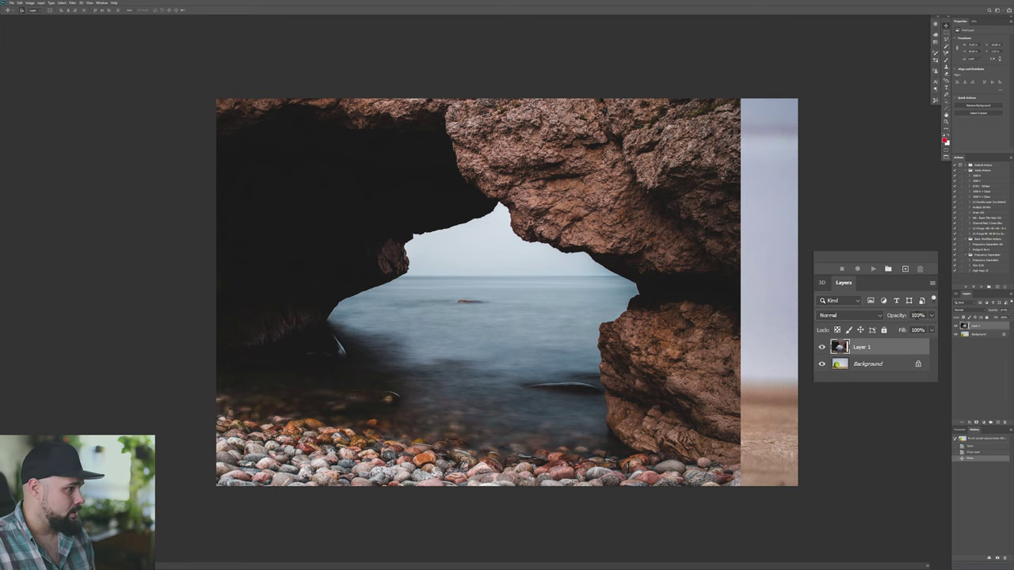
Step: Try Layer 1 at 73%, 50%, 90% and 20% opacity to see the lime through the cave, ending at 50%
left_click(1010, 314)
mouse_move(1004, 318)
left_mouse_down()
mouse_move(993, 316)
mouse_move(1004, 316)
left_mouse_up()
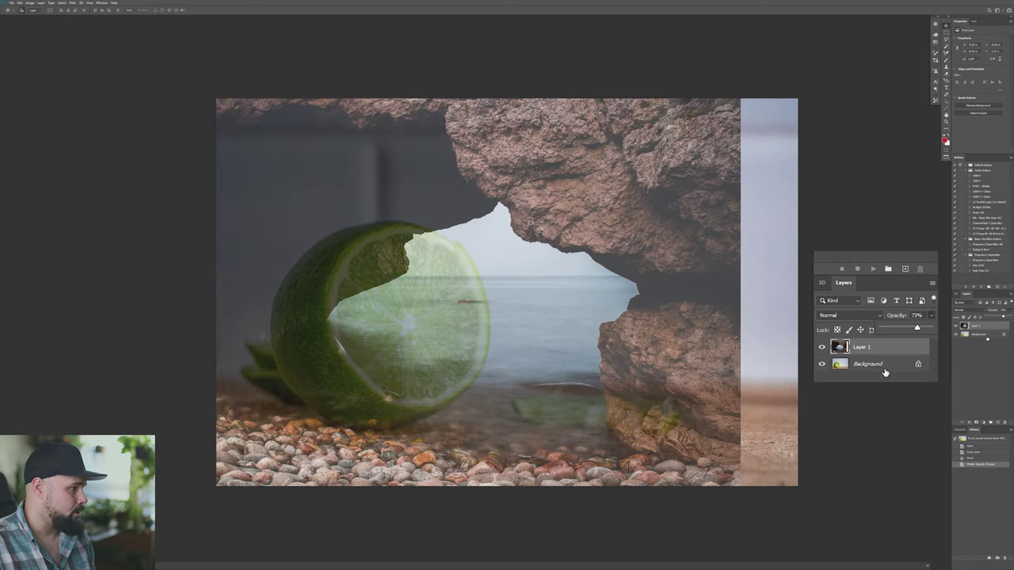
left_click(987, 349)
left_click(985, 327)
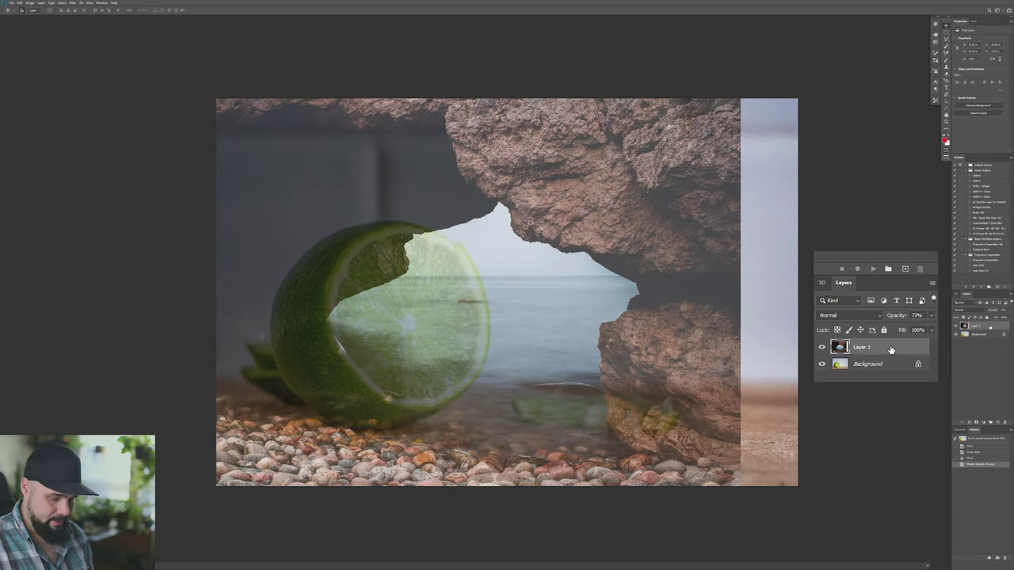
key("5")
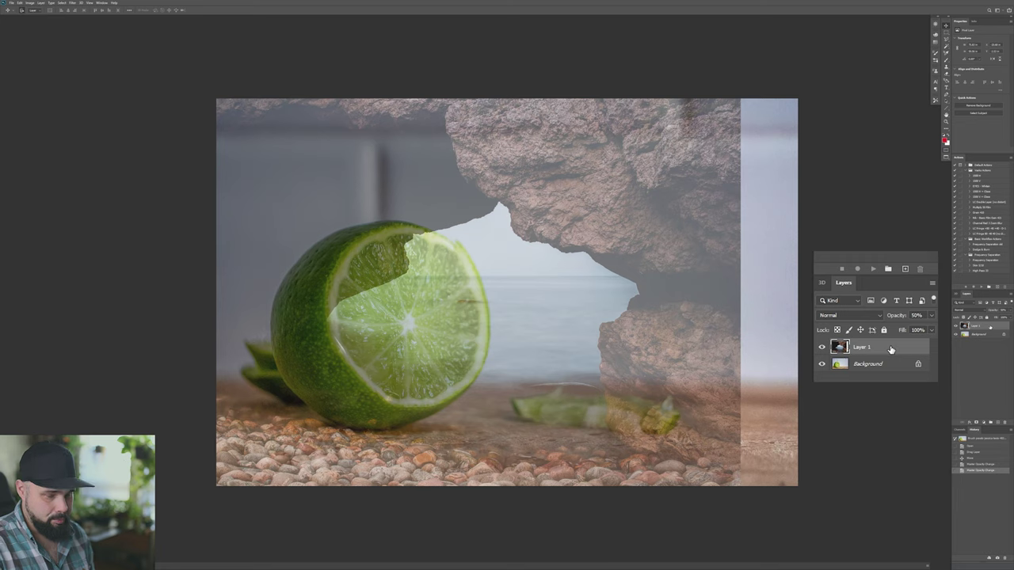
key("9")
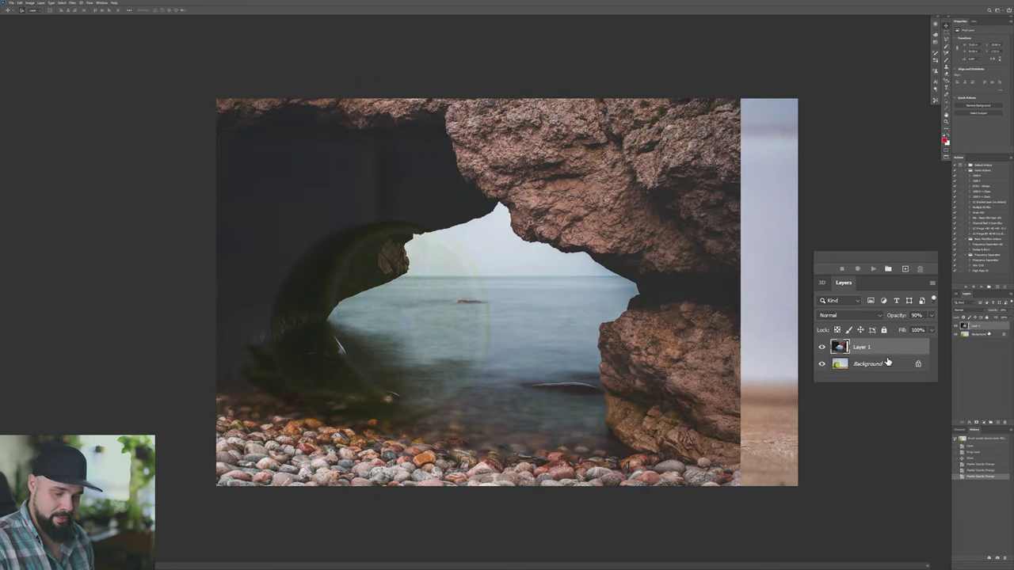
key("2")
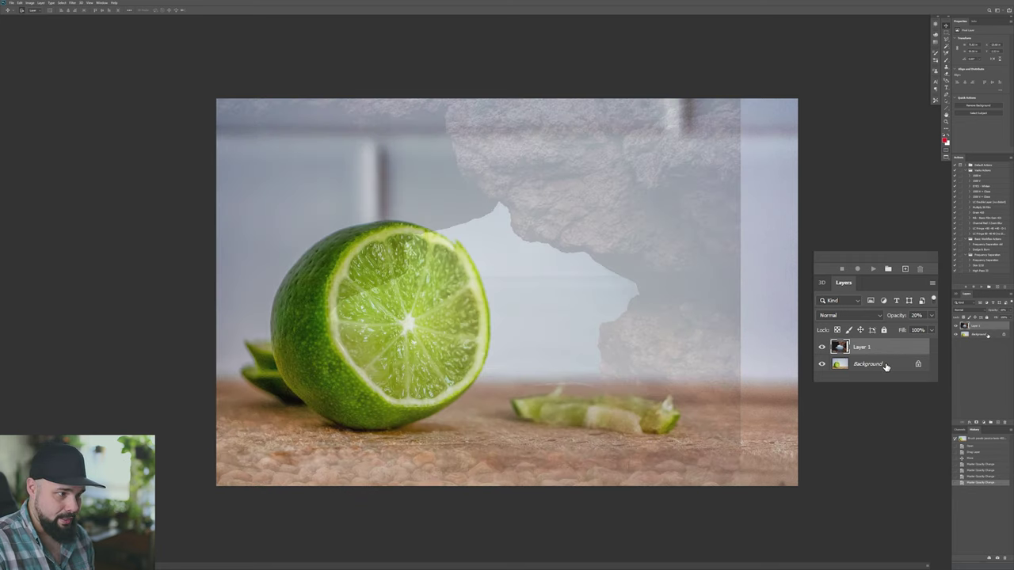
key("5")
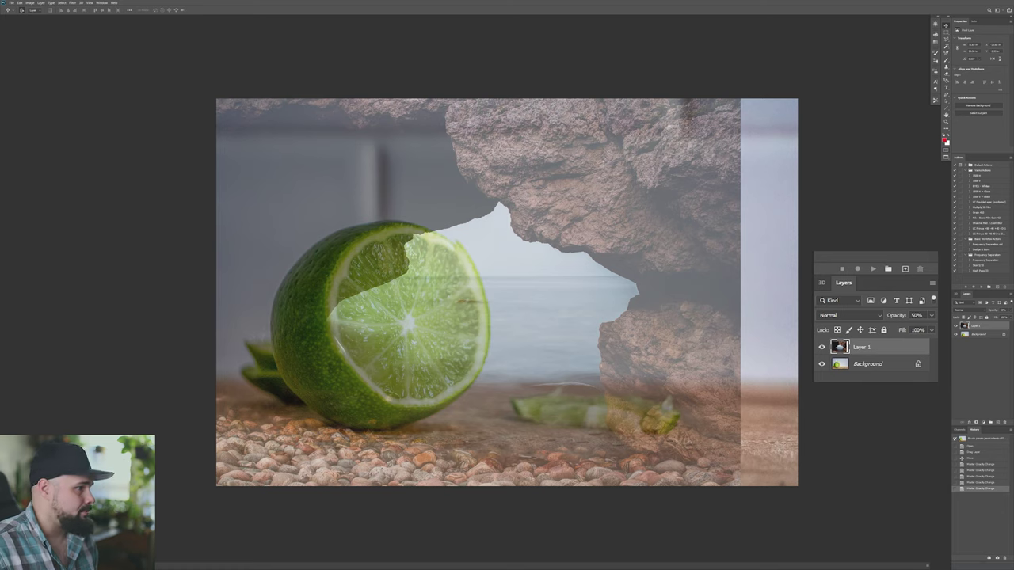
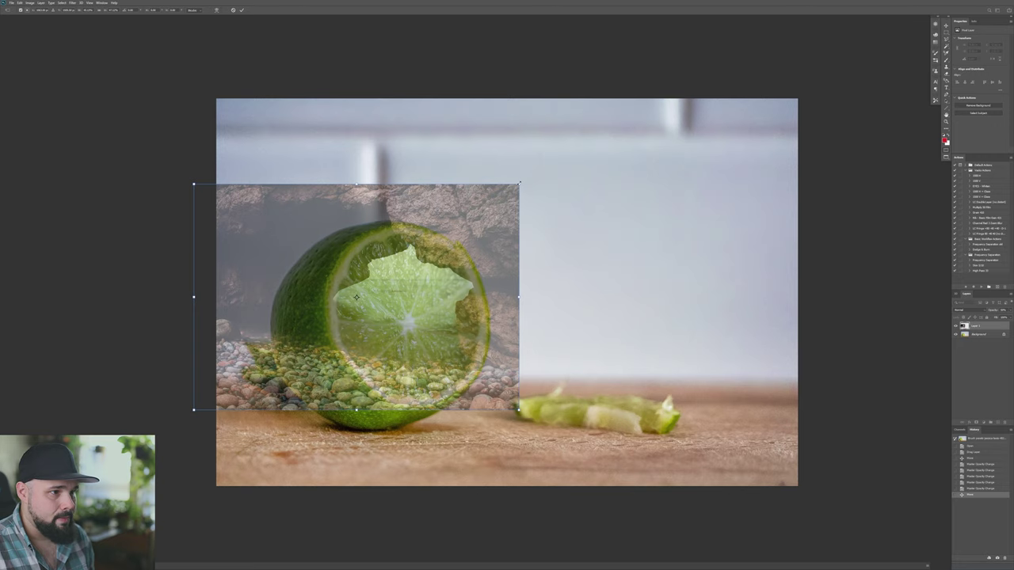
Step: Apply the reduced size of the cave layer placed over the lime and set its opacity back to 100%
key("Return")
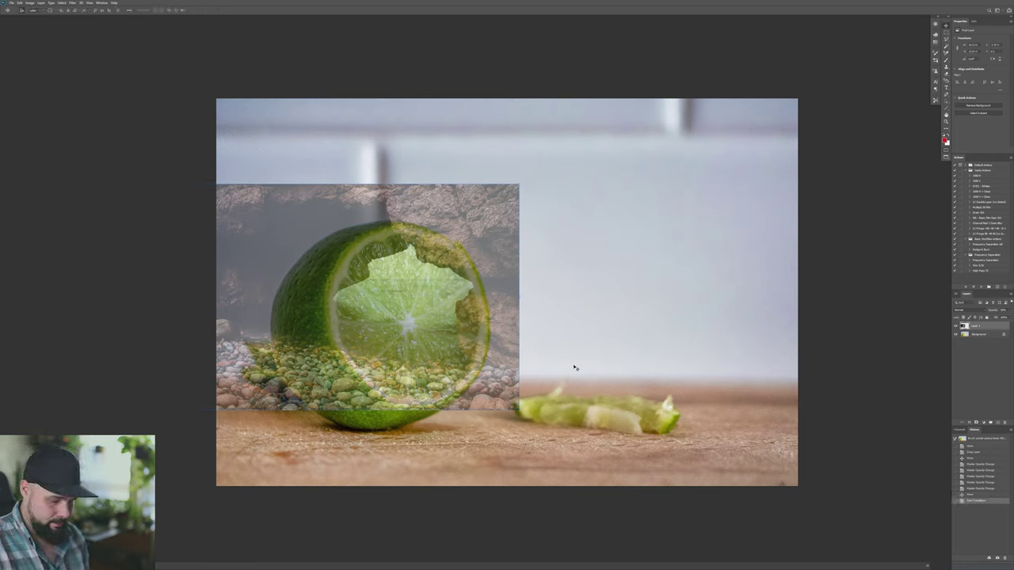
key("0")
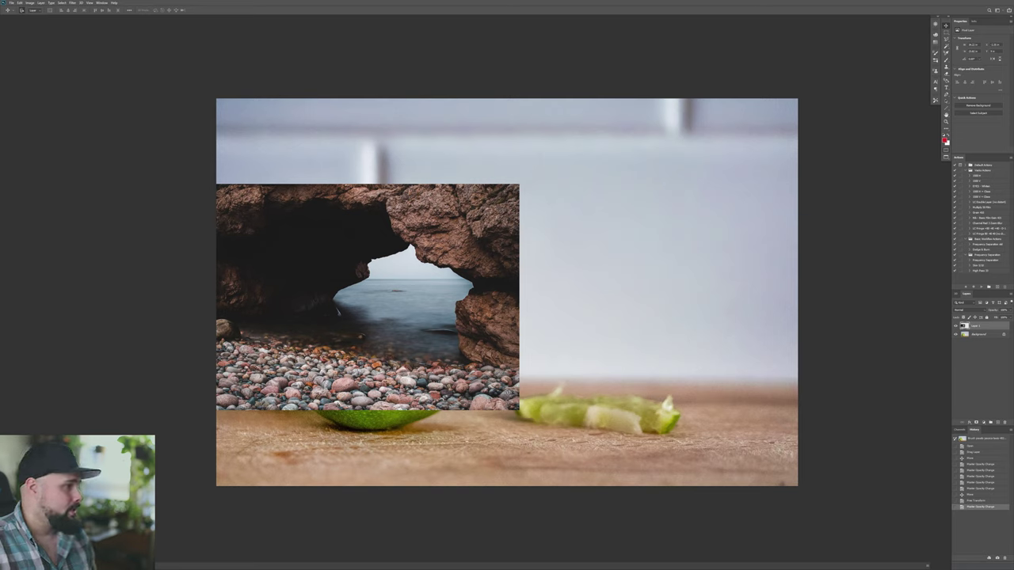
Step: Add a white layer mask to Layer 1, undo it, and add a black mask that hides the whole cave photo instead
left_click(977, 422)
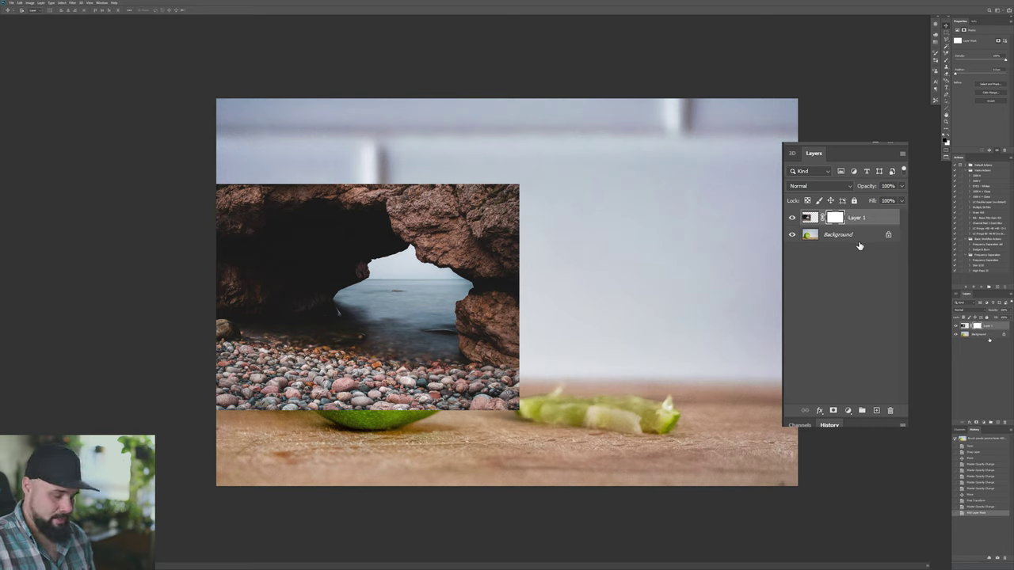
key("ctrl+z")
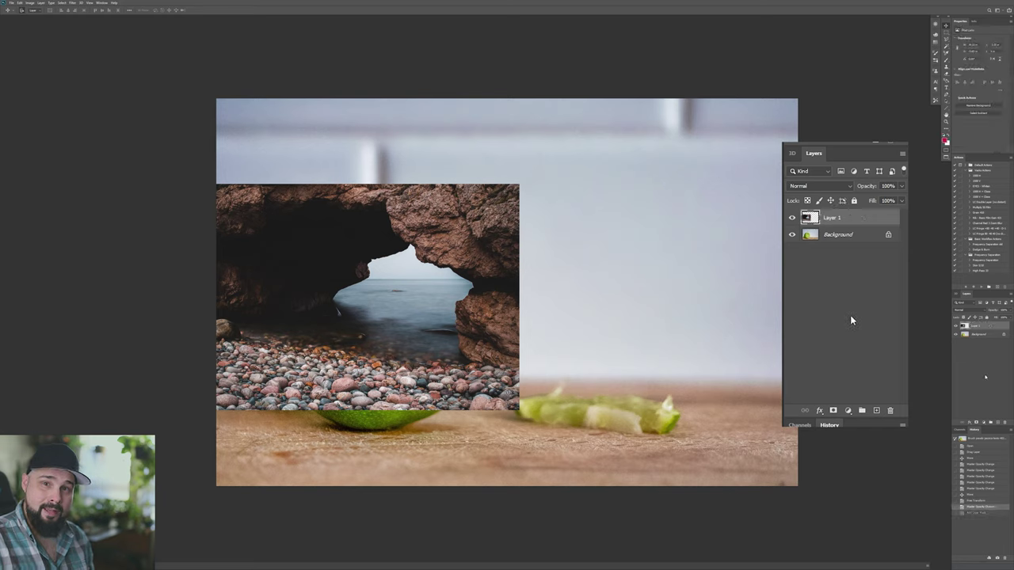
left_click(832, 410, "alt")
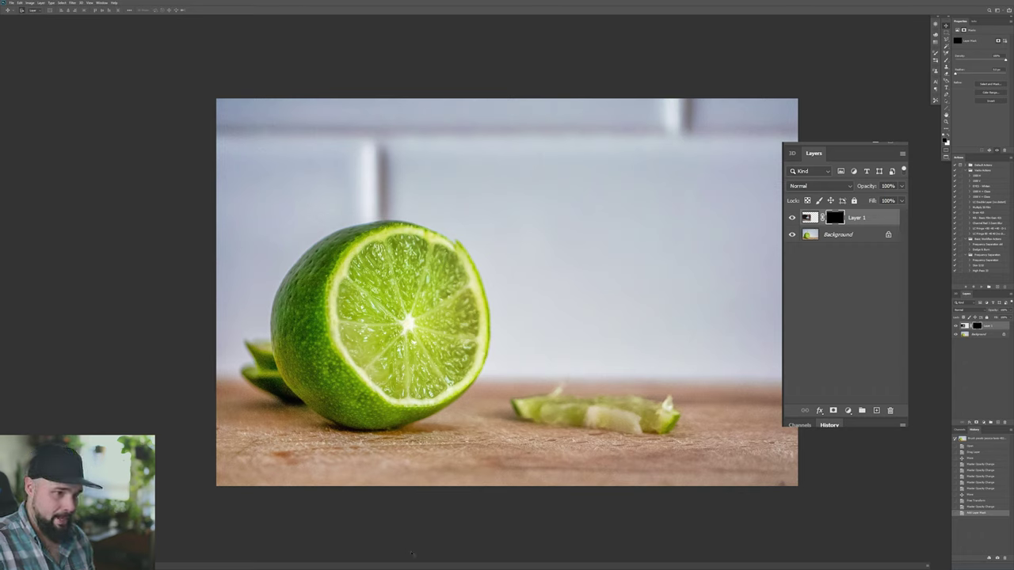
Step: Try painting white on the cave layer's black mask over the cut lime face with the Brush tool, and undo the stroke
key("b")
key("F7")
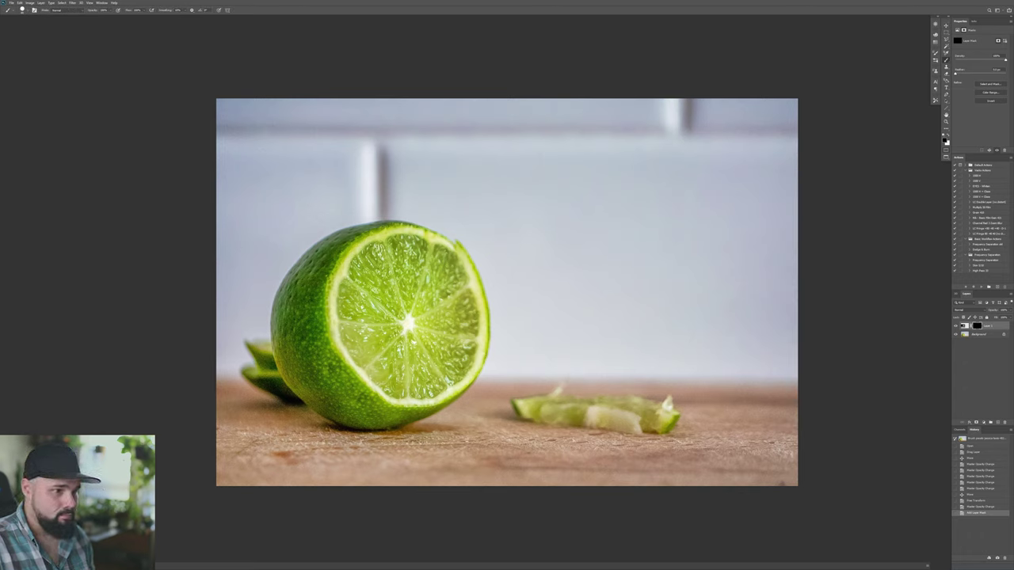
key("x")
mouse_move(421, 291)
left_mouse_down()
mouse_move(392, 282)
mouse_move(371, 310)
mouse_move(375, 322)
mouse_move(423, 311)
mouse_move(397, 247)
mouse_move(373, 256)
mouse_move(349, 306)
mouse_move(377, 288)
mouse_move(398, 302)
mouse_move(380, 271)
mouse_move(413, 265)
mouse_move(456, 305)
mouse_move(452, 334)
left_mouse_up()
key("ctrl+z")
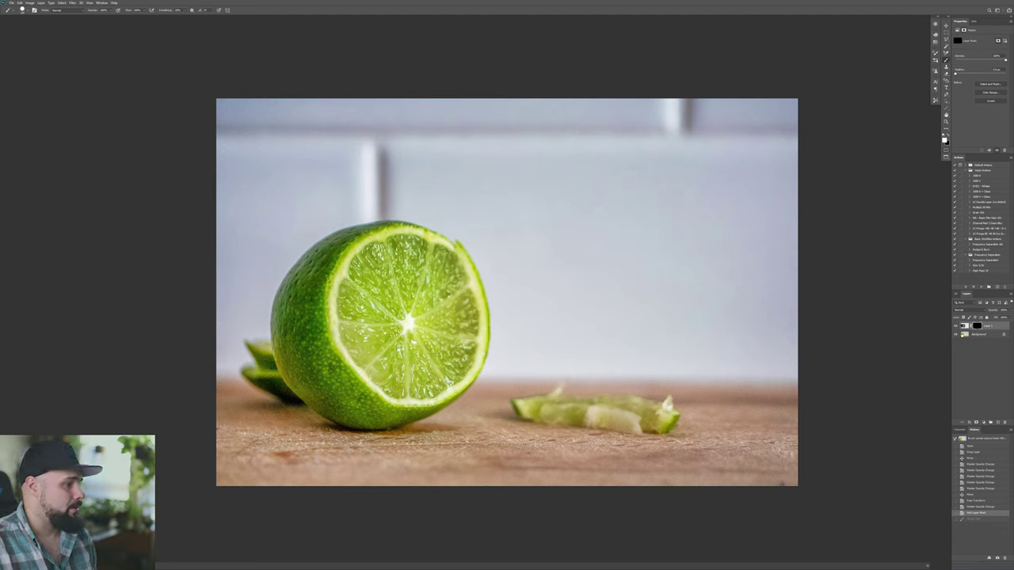
Step: Select the lime automatically on the Background layer with Select Subject
left_click(963, 335)
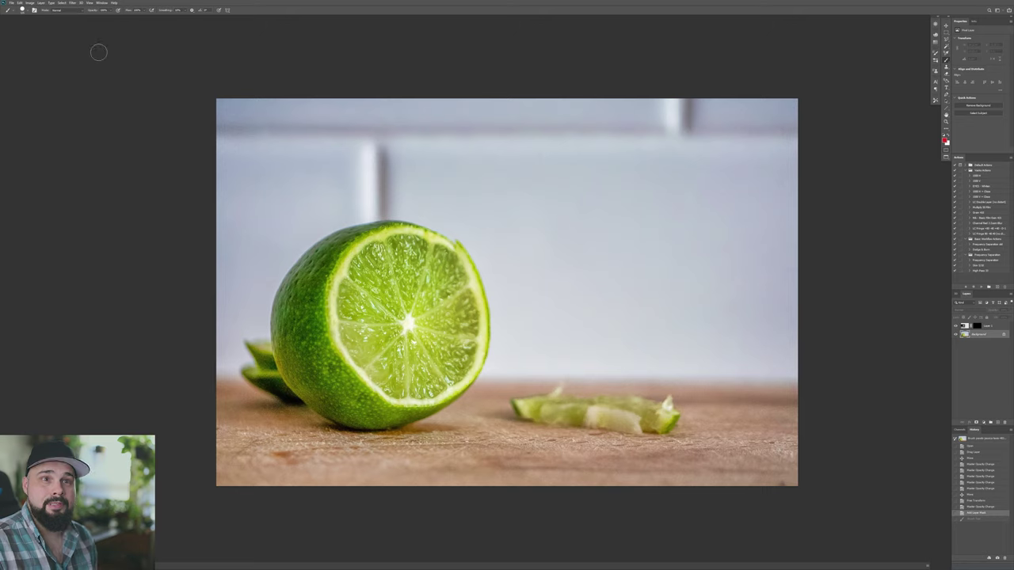
left_click(63, 3)
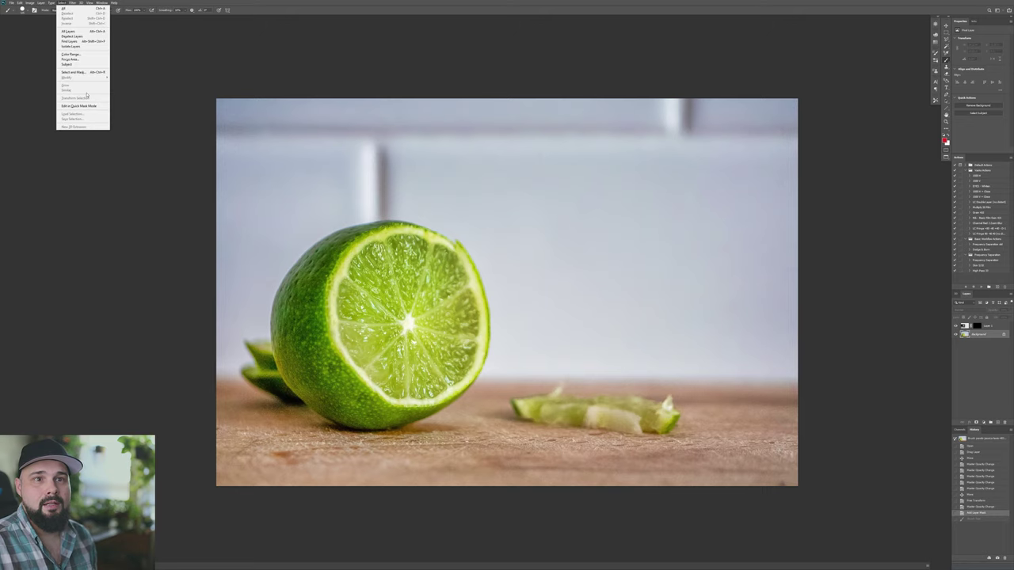
left_click(73, 65)
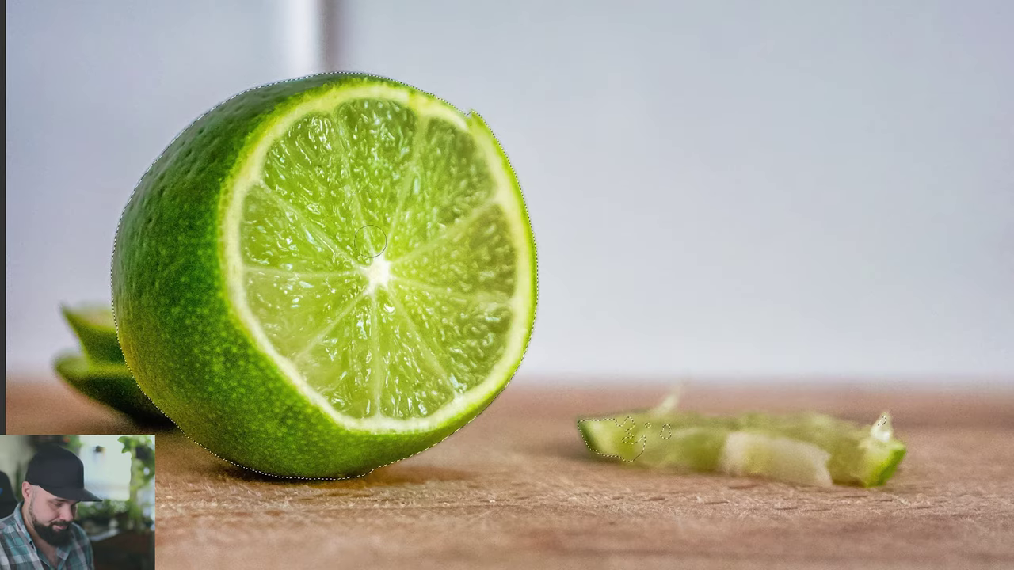
key("g")
left_click(307, 244)
key("ctrl+z")
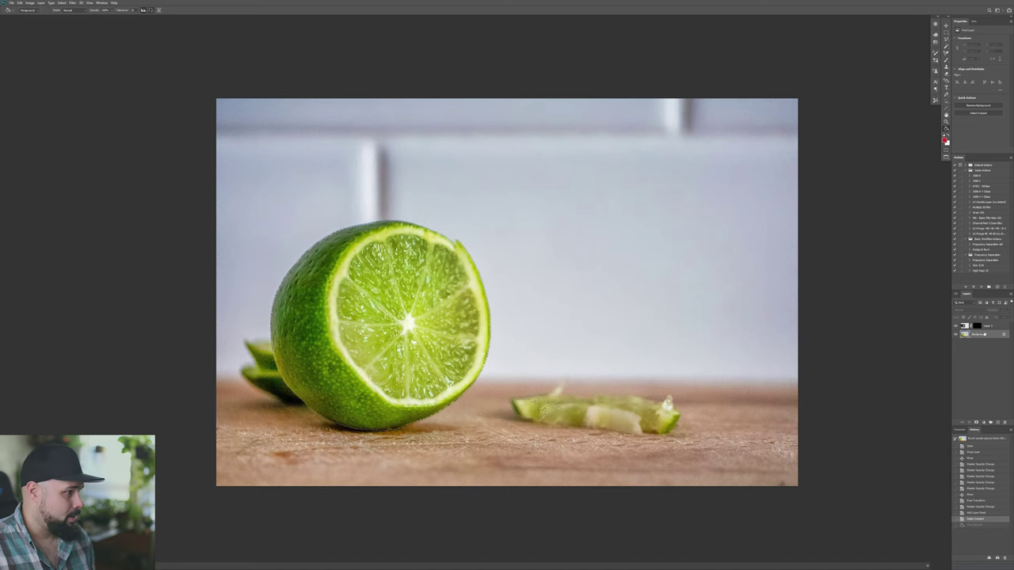
Step: Fill the lime selection with white on Layer 1's mask using the Paint Bucket to reveal the cave, and undo the fill
left_click(978, 326)
left_click(410, 323)
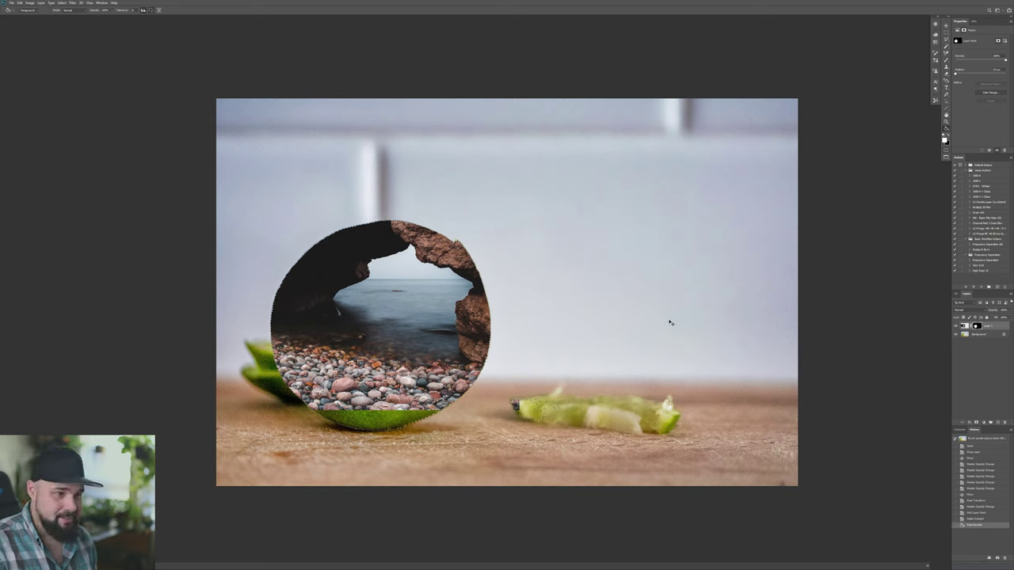
key("ctrl+z")
key("m")
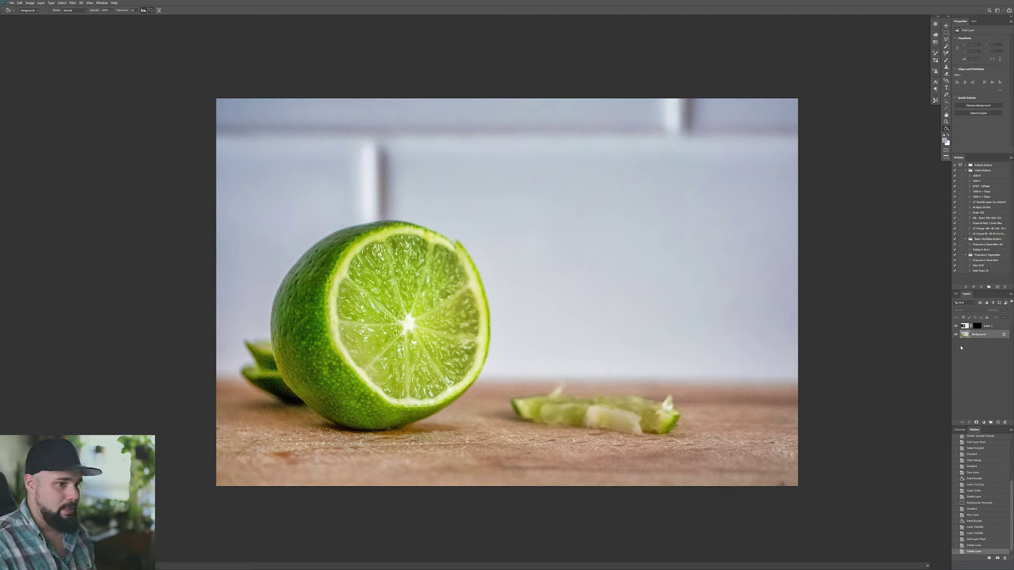
Step: Duplicate the Background layer and add a new empty layer between the original and its copy
key("ctrl+j")
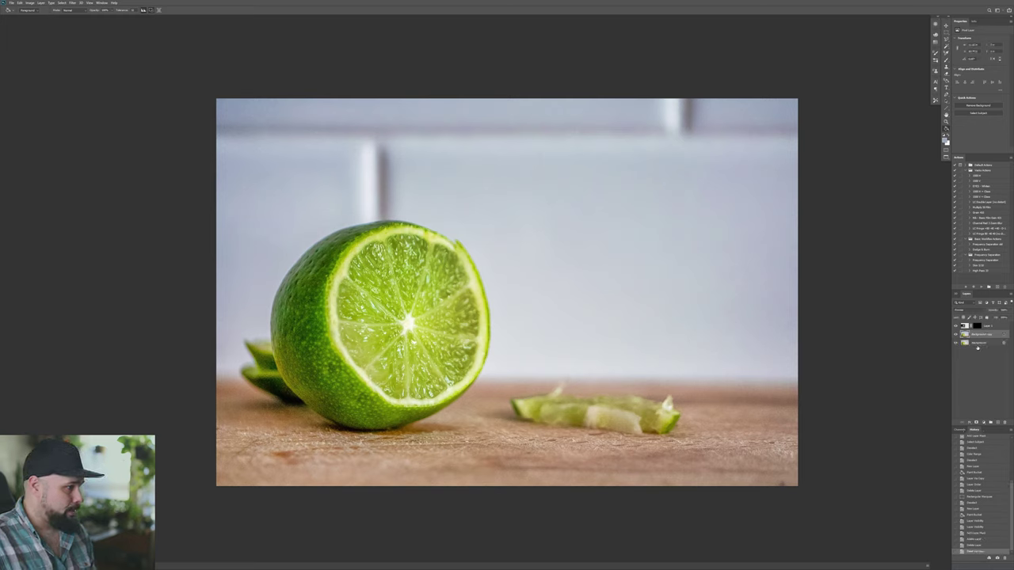
left_click(982, 343)
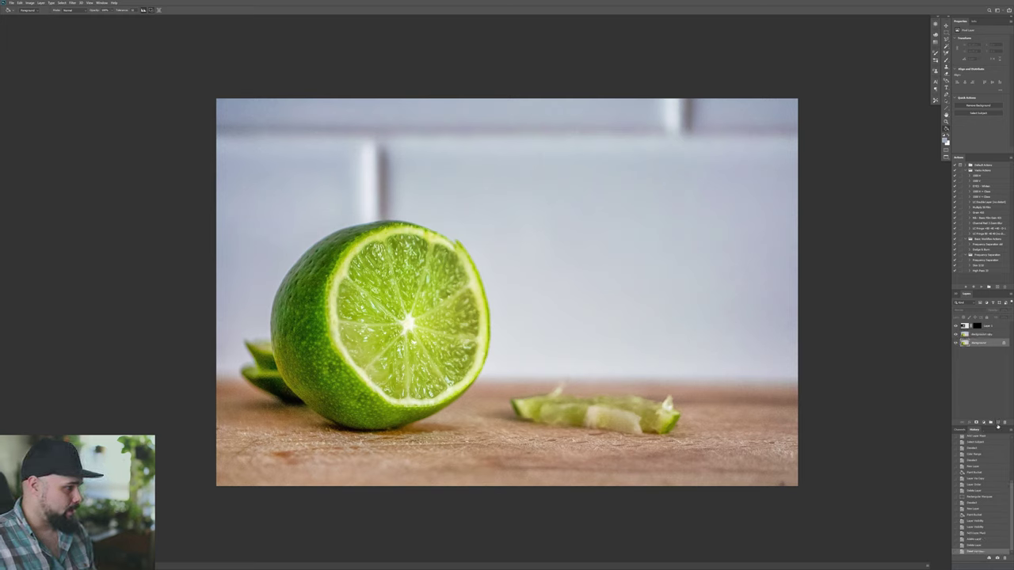
left_click(998, 424)
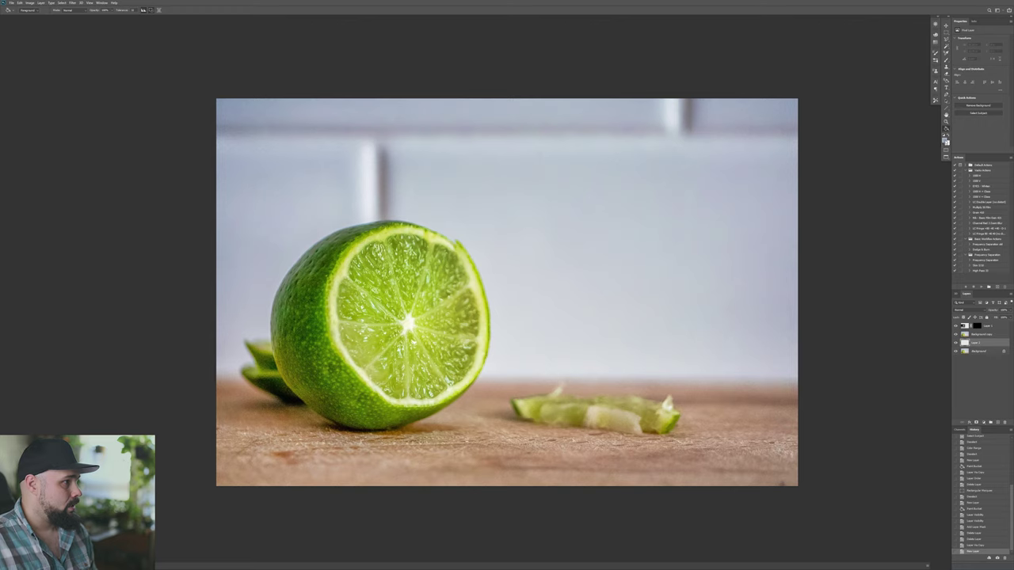
Step: Choose a dark blue foreground color and fill the new empty layer with it using the Paint Bucket
left_click(944, 136)
left_click_drag(861, 257, 872, 271)
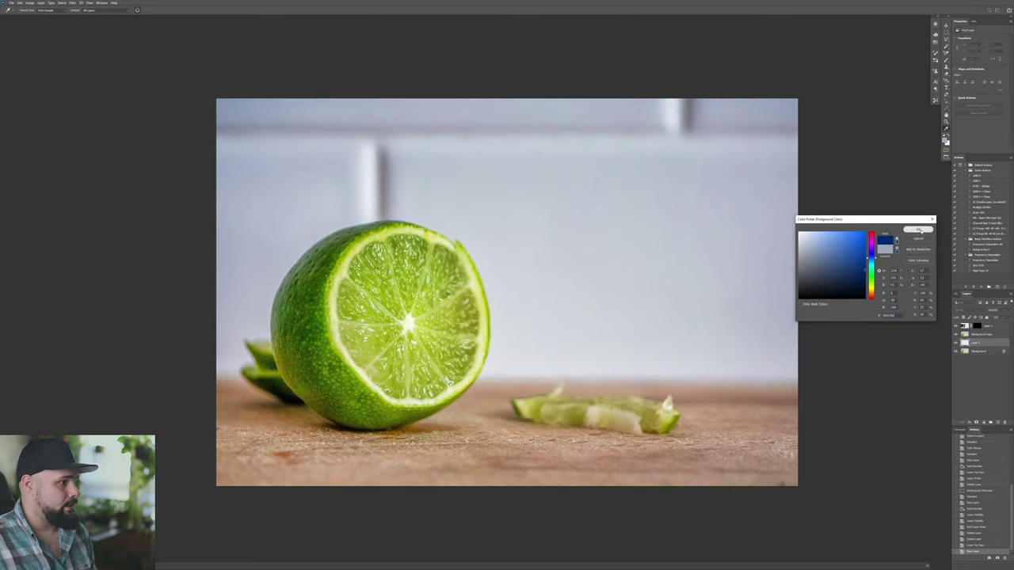
left_click(918, 229)
left_click(635, 281)
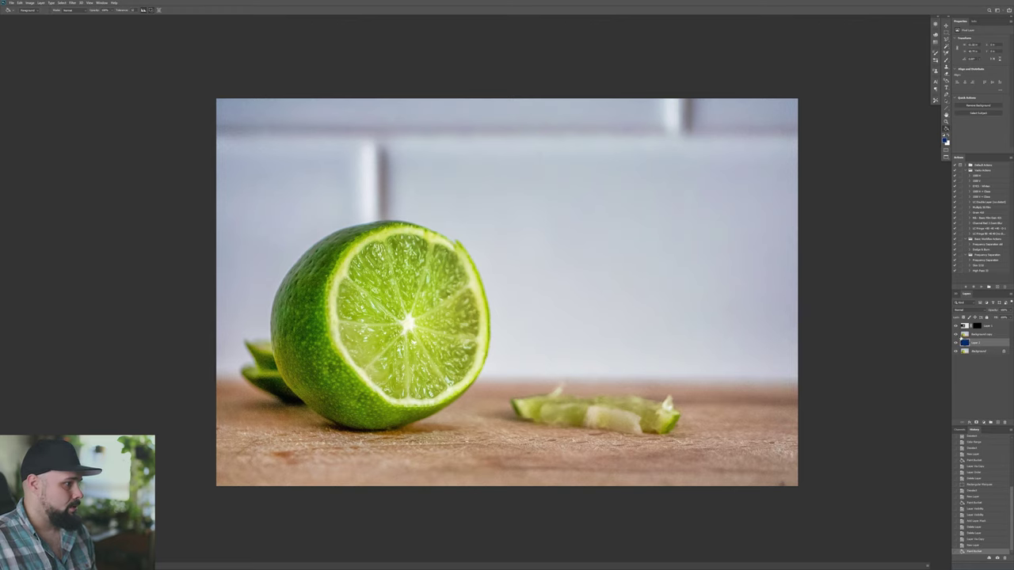
Step: Check the blue layer by toggling the Background copy's visibility, and add a white layer mask to the Background copy
left_click(955, 333)
left_click(955, 333)
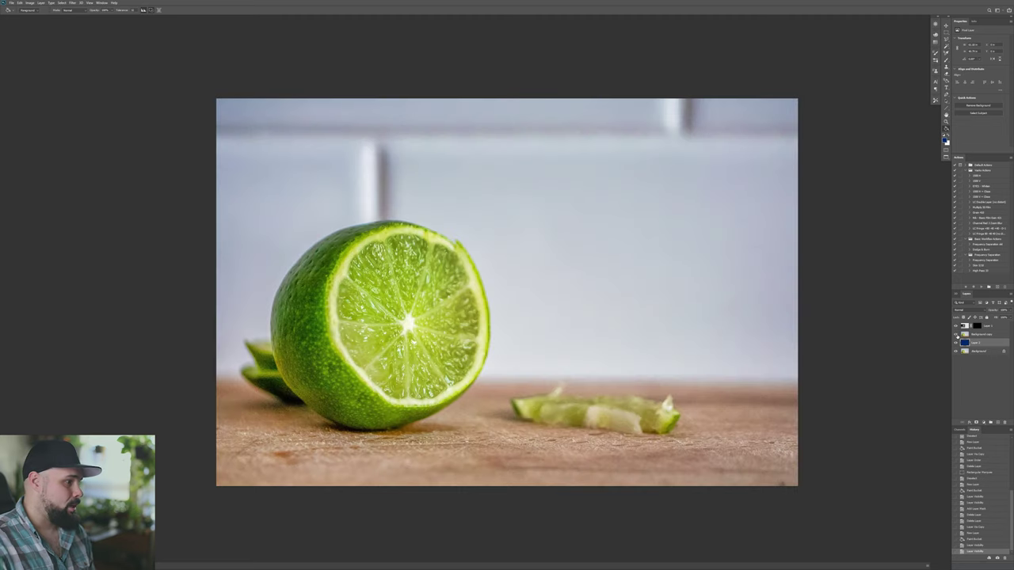
left_click(982, 335)
left_click(974, 423)
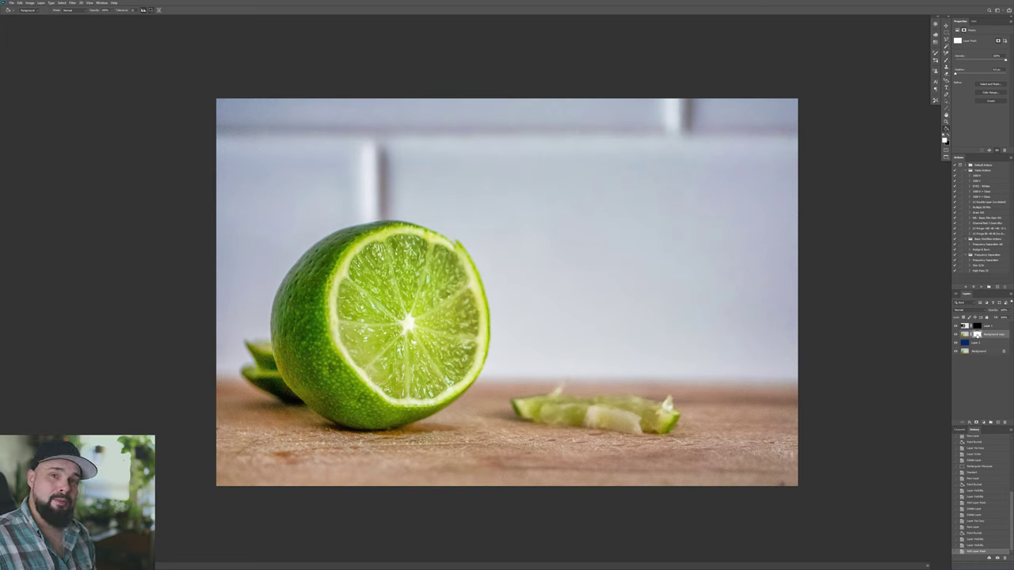
Step: Start a Color Range selection on the Background copy's image and sample the lime and the wooden table in the preview
left_click(965, 335)
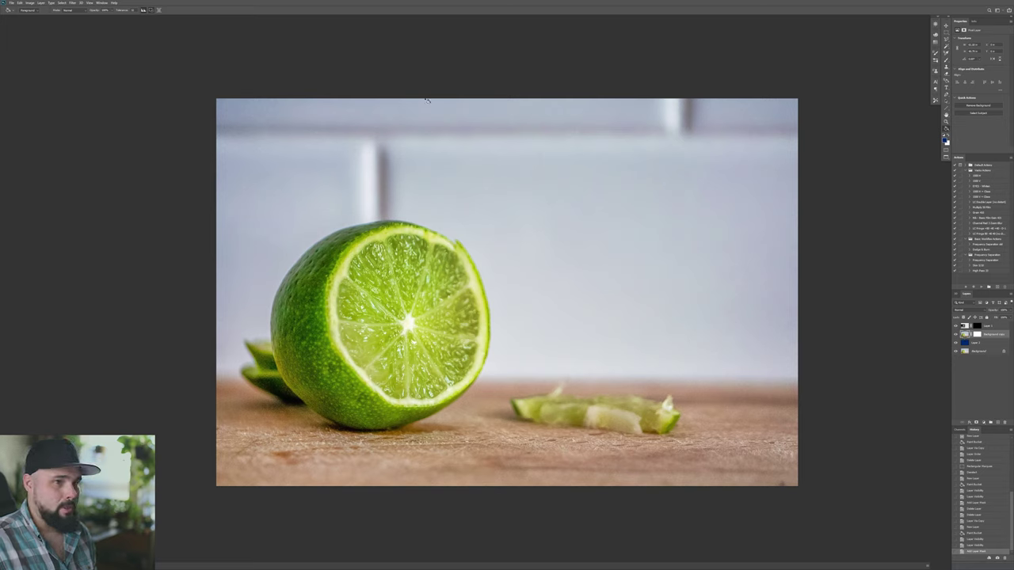
left_click(60, 3)
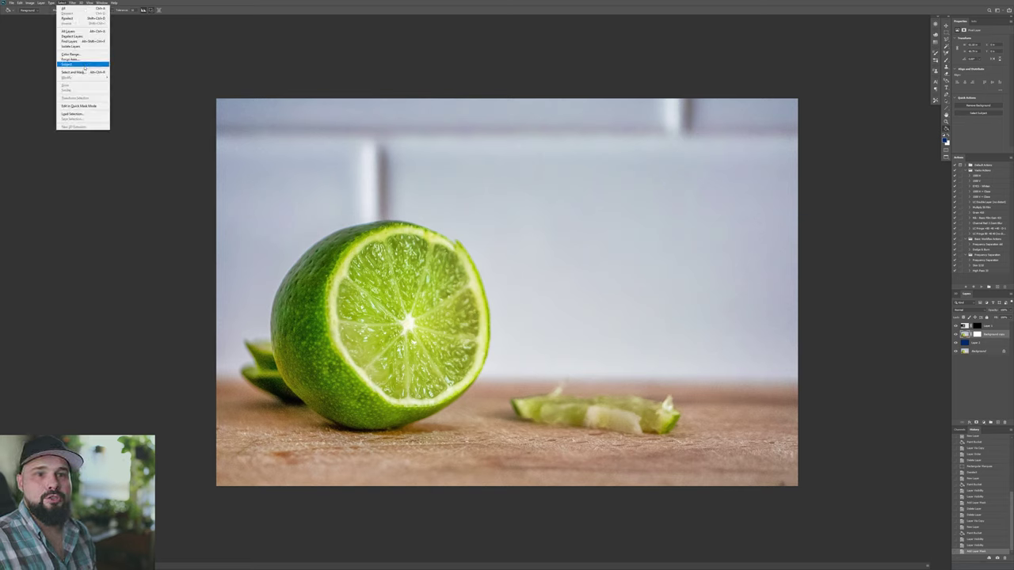
left_click(71, 54)
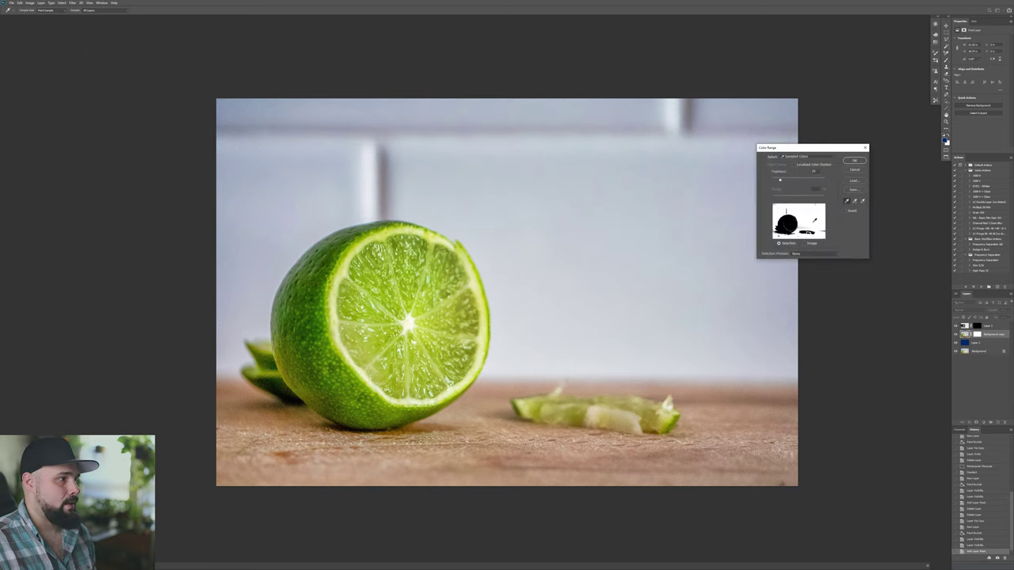
left_click(793, 226)
left_click(791, 218)
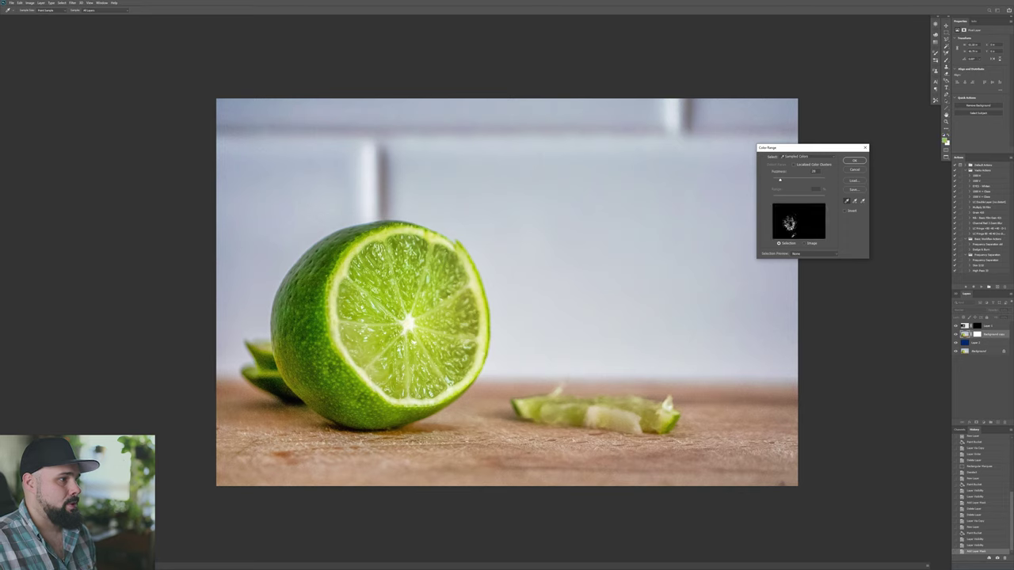
left_click(791, 236)
left_click_drag(809, 148, 725, 129)
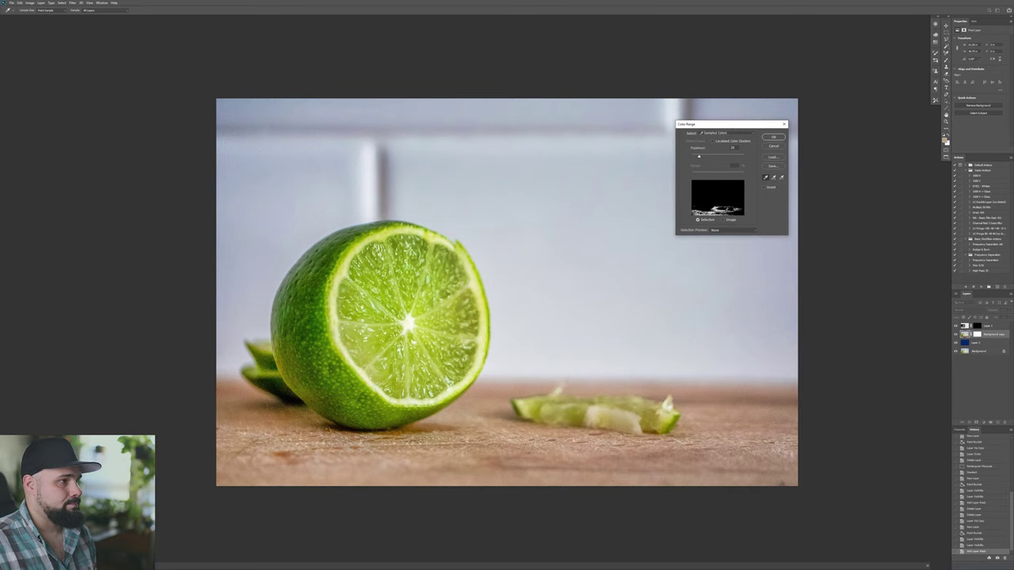
Step: Resample the wooden tabletop's color for the Color Range selection and set Fuzziness to 78
left_click(735, 235)
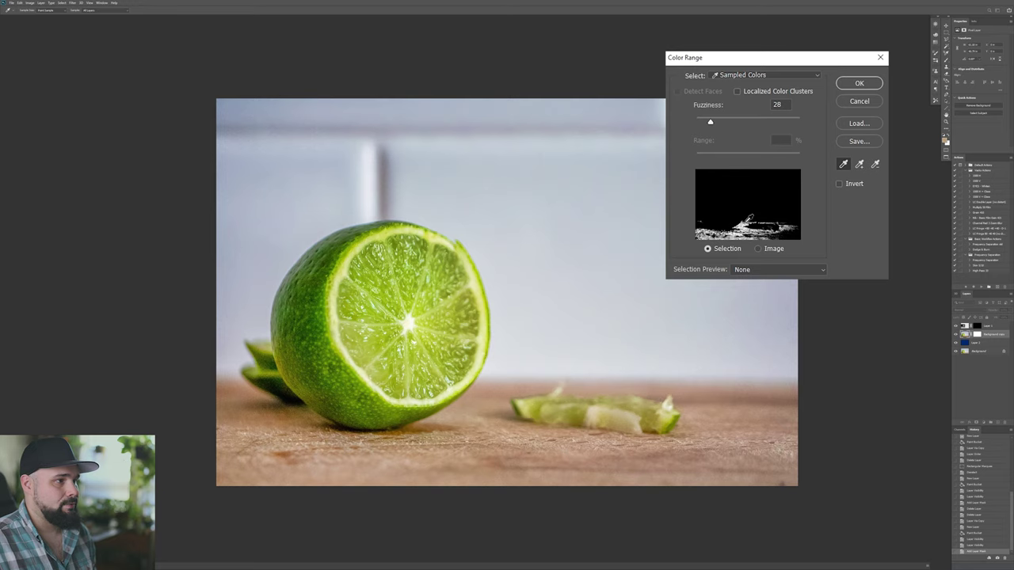
left_click(743, 224)
left_click(743, 230)
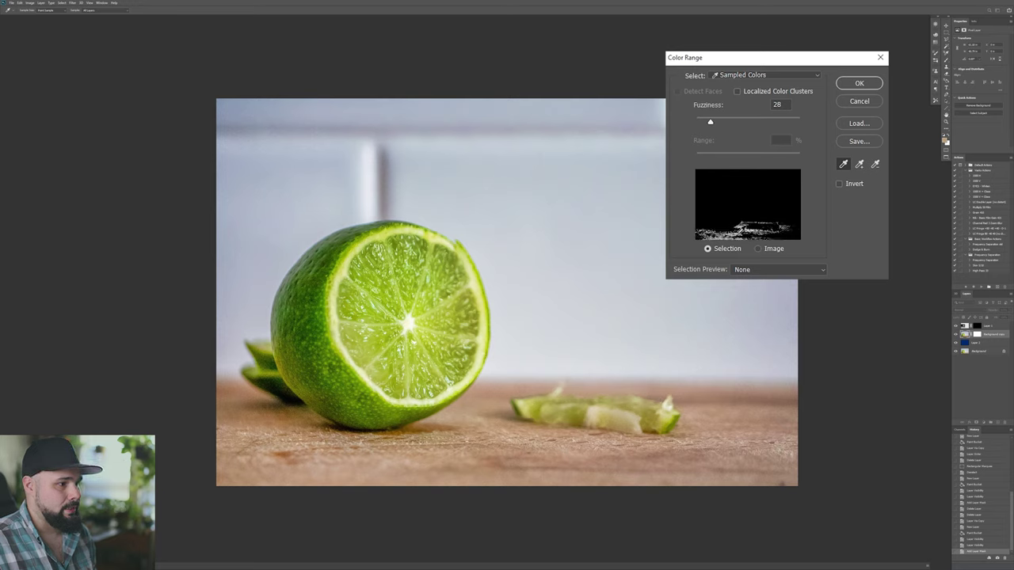
left_click(520, 438)
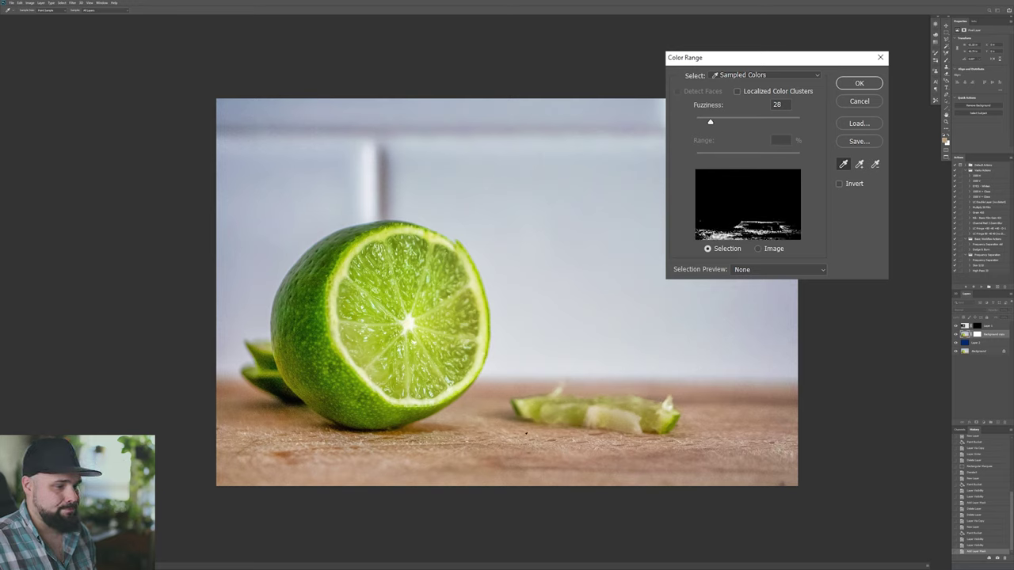
left_click_drag(719, 120, 737, 123)
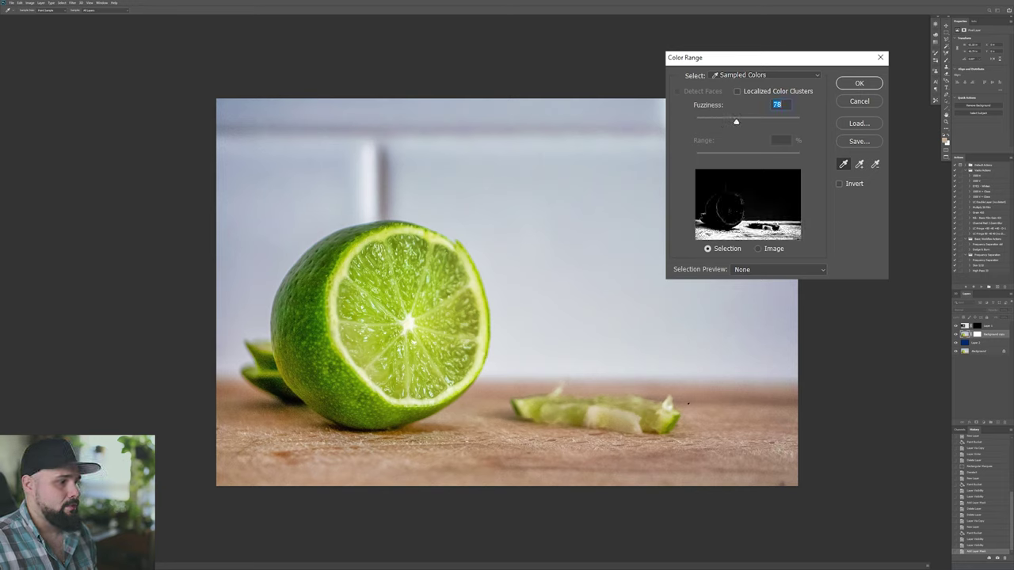
Step: Sample other spots on the wooden tabletop in the photo to refine the Color Range selection
left_click(748, 397)
left_click(729, 438)
left_click(468, 436)
left_click(428, 440)
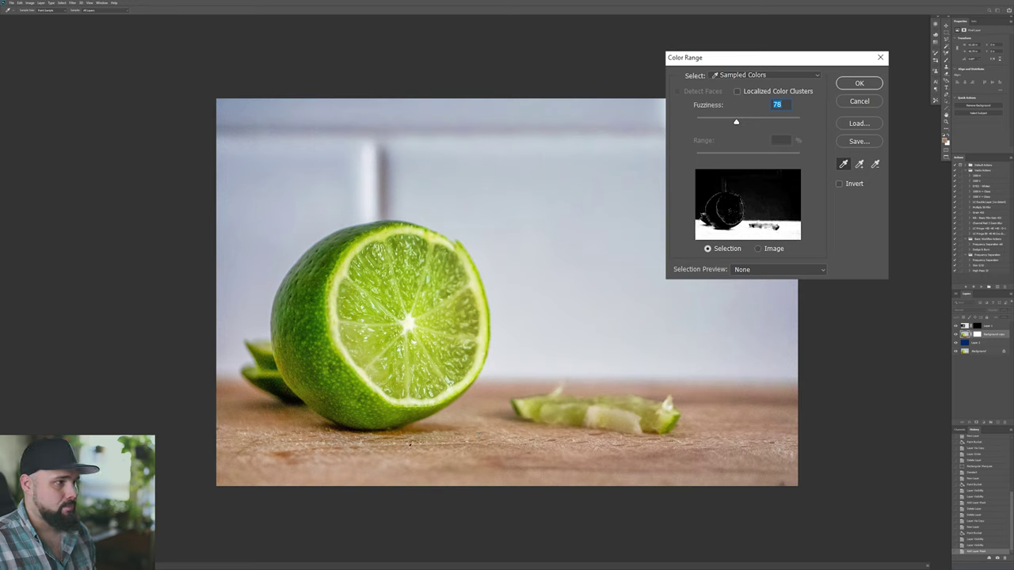
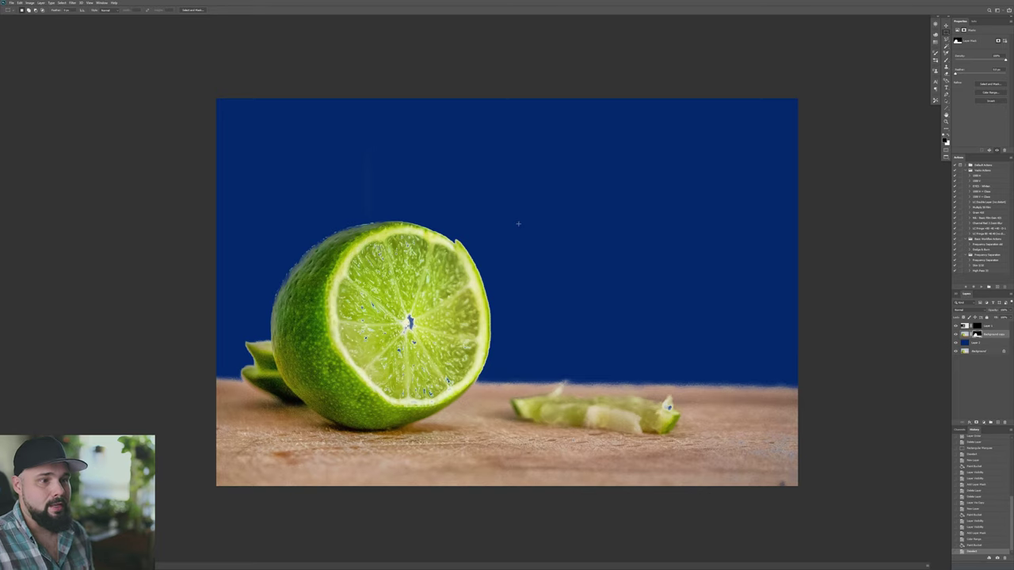
Step: Paint white on the Background copy's mask with an enlarged hard Brush to reveal the wall beside the lime's upper-left edge
key("z")
left_click_drag(319, 238, 409, 236)
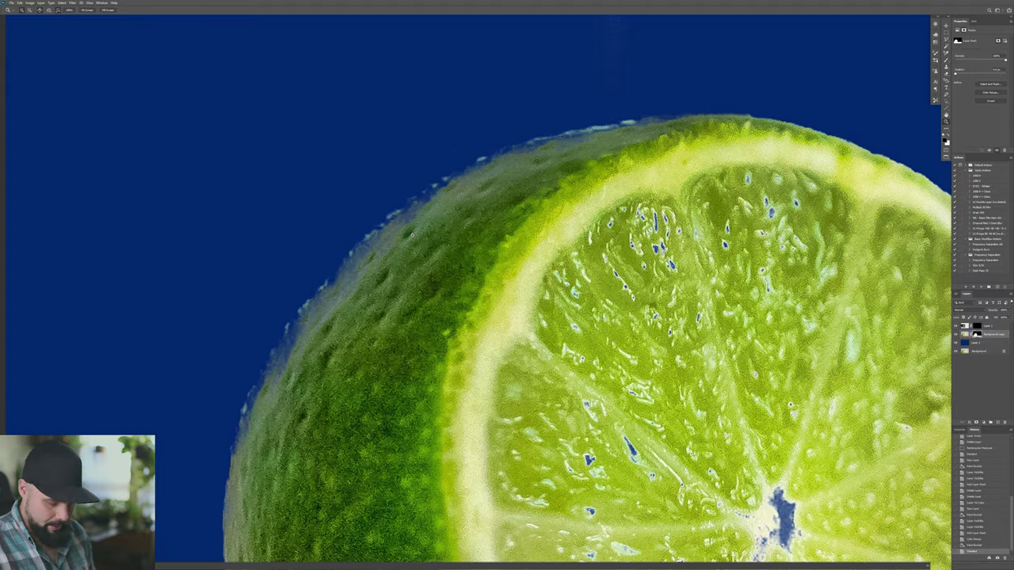
key("b")
key("bracketleft")
key("bracketleft")
key("bracketleft")
key("bracketleft")
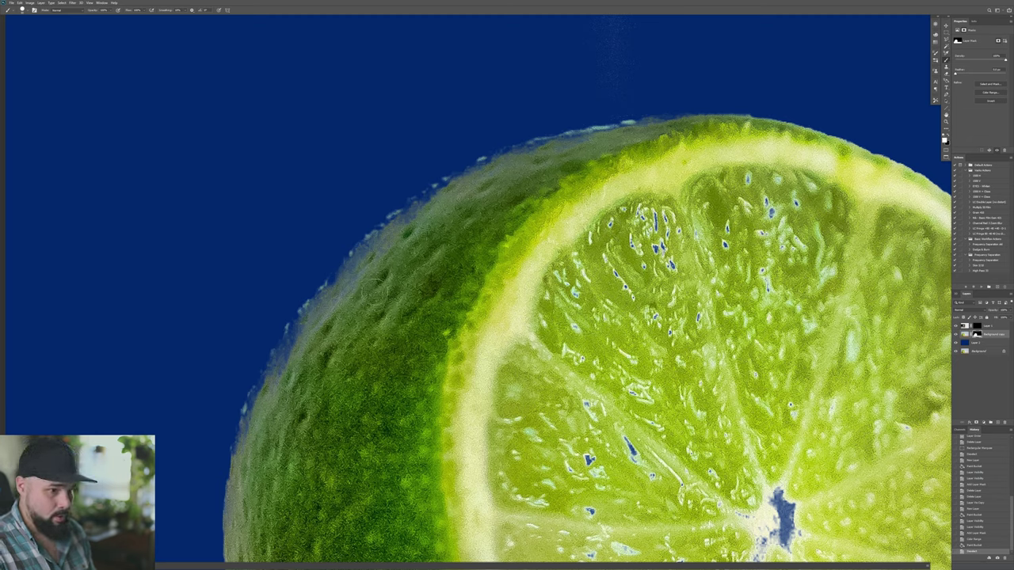
key("bracketright")
key("bracketright")
key("bracketright")
key("bracketright")
key("bracketright")
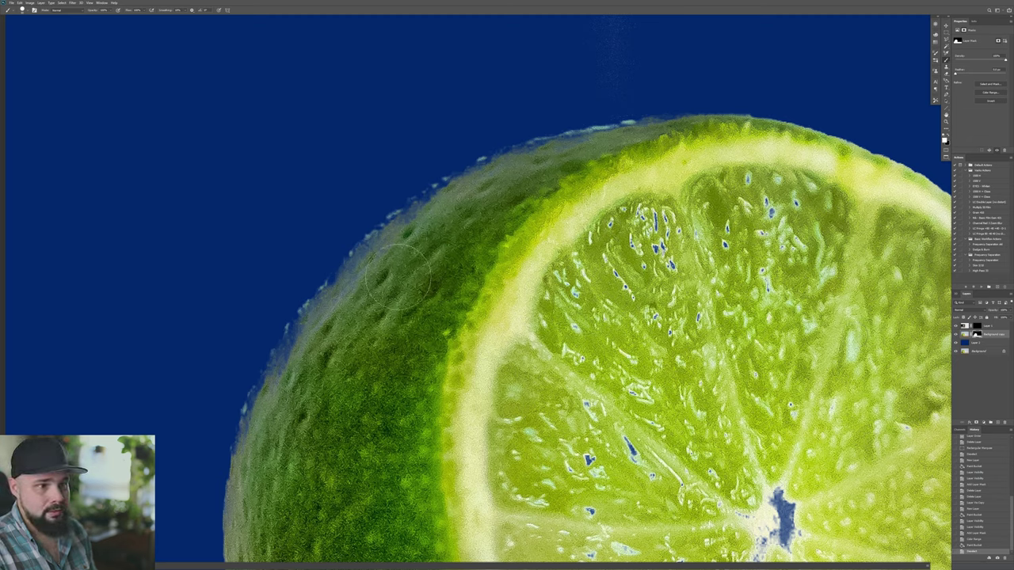
left_click_drag(404, 286, 304, 170)
left_click_drag(380, 162, 448, 138)
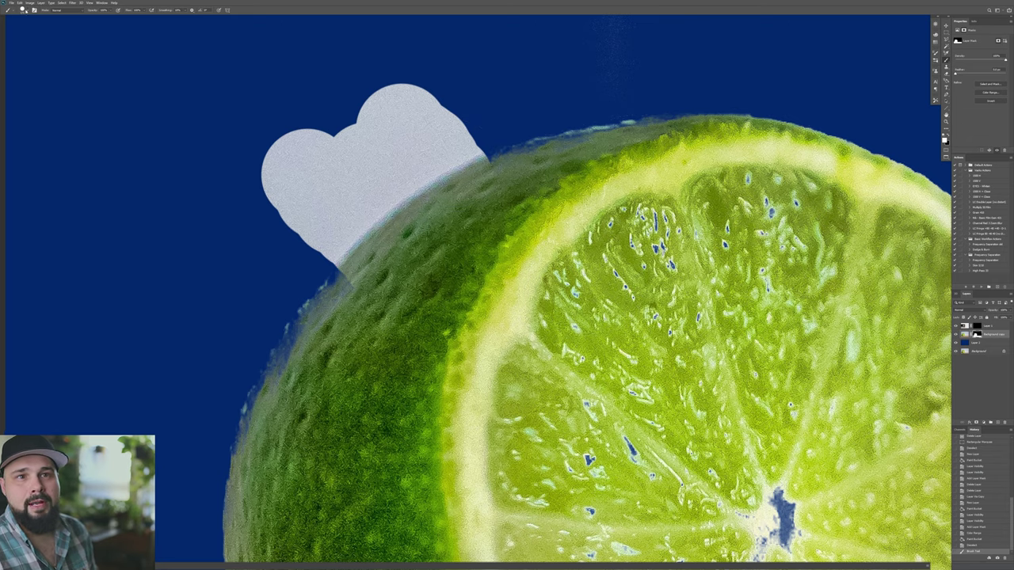
Step: Lower the brush hardness and paint black on the mask over part of the revealed wall patch
left_click(22, 10)
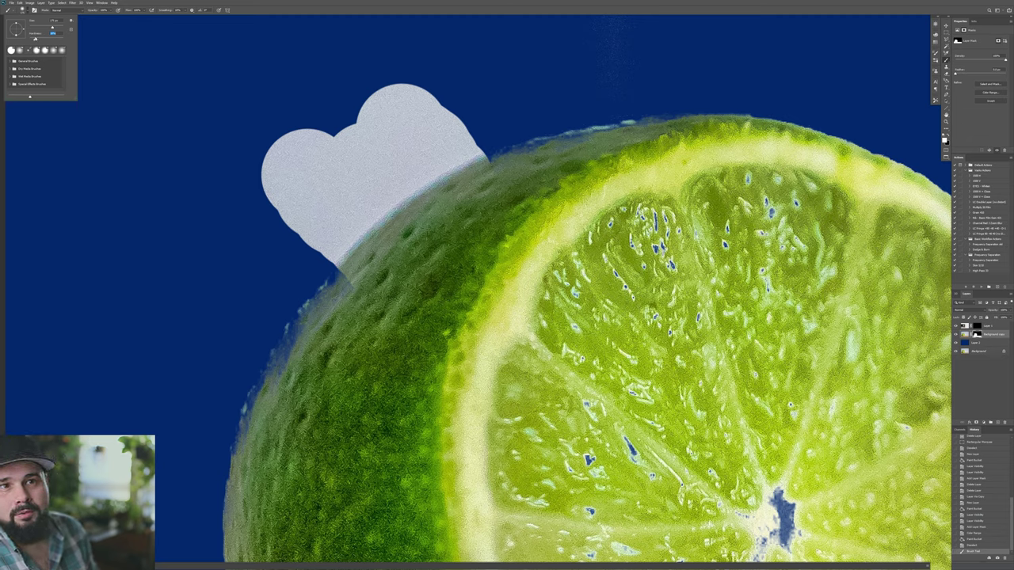
left_click(359, 187)
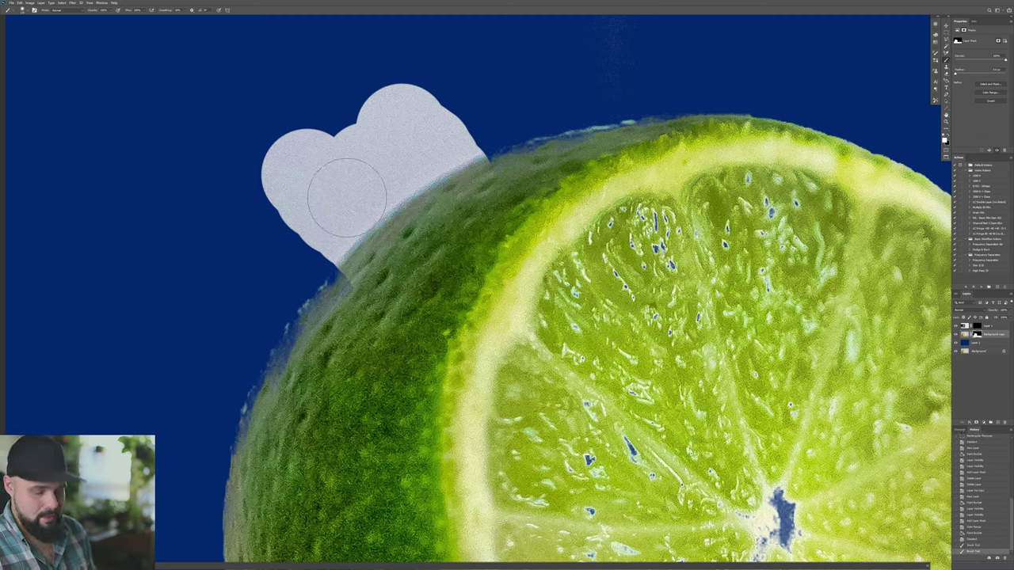
mouse_move(346, 190)
left_mouse_down()
mouse_move(325, 198)
mouse_move(340, 229)
mouse_move(328, 192)
mouse_move(336, 210)
left_mouse_up()
Step: Adjust the brush hardness, hide more of the wall patch, and paint a white band on the mask along the lime's upper-left edge
left_click(23, 9)
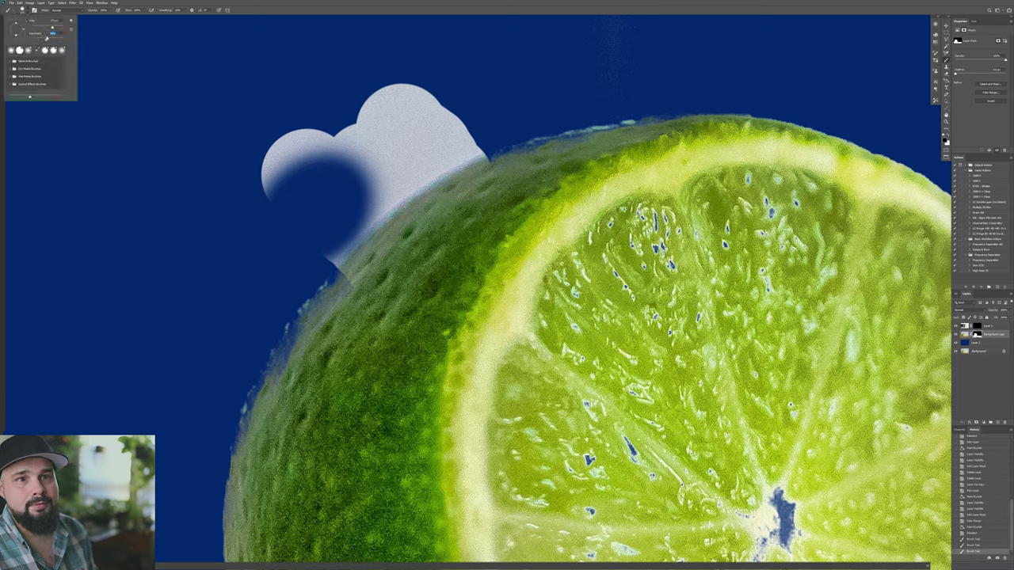
mouse_move(385, 148)
left_mouse_down()
mouse_move(487, 99)
mouse_move(513, 133)
mouse_move(501, 202)
mouse_move(573, 155)
mouse_move(519, 164)
mouse_move(780, 111)
left_mouse_up()
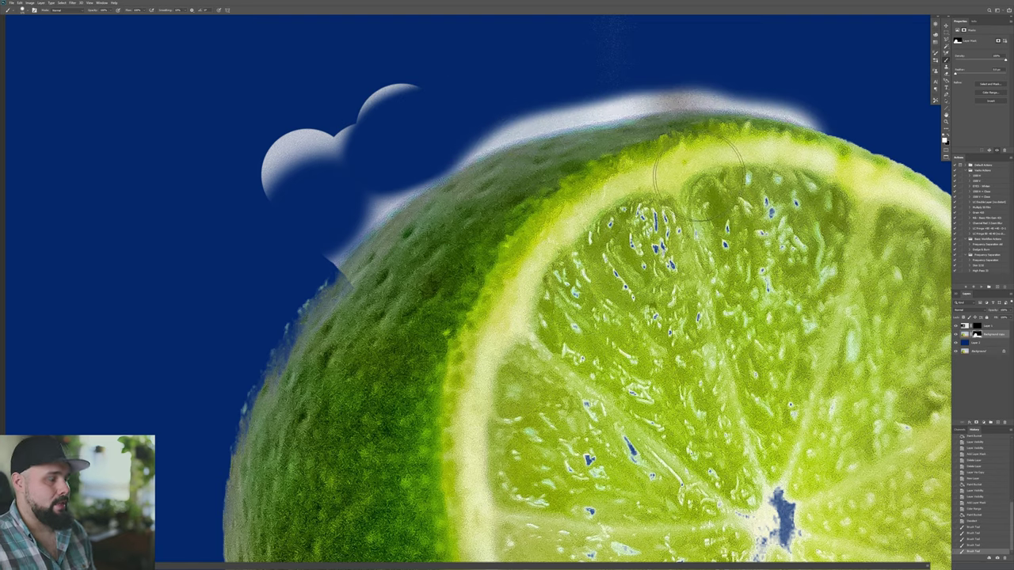
key("ctrl+0")
mouse_move(664, 189)
left_mouse_down()
mouse_move(611, 220)
mouse_move(566, 212)
mouse_move(510, 222)
mouse_move(449, 266)
mouse_move(378, 354)
mouse_move(370, 416)
left_mouse_up()
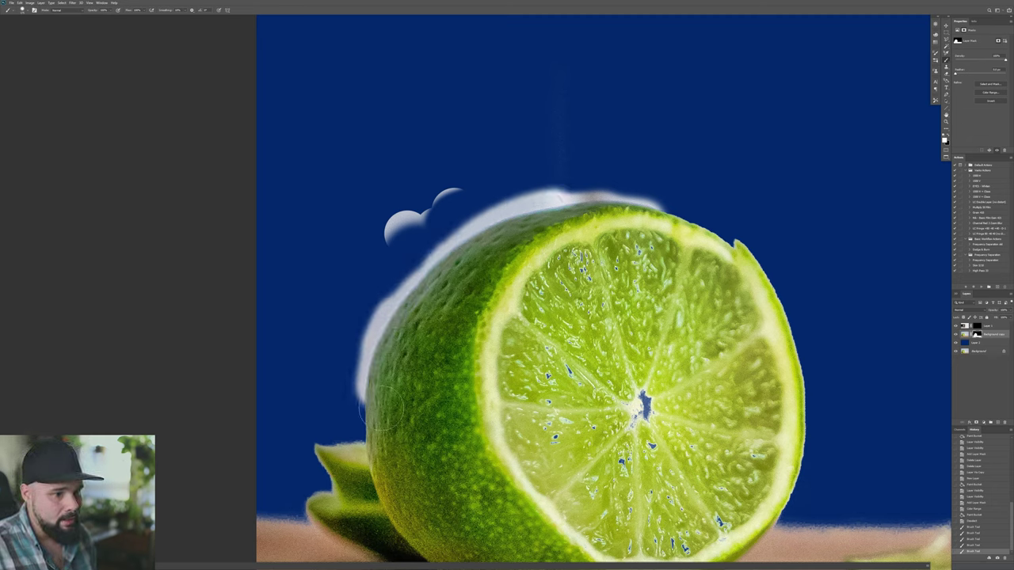
Step: Paint black on the mask with a smaller brush to hide the wall band along the lime's upper-left edge
key("bracketleft")
key("bracketleft")
key("bracketleft")
mouse_move(362, 325)
left_mouse_down()
mouse_move(412, 261)
mouse_move(407, 272)
mouse_move(468, 215)
mouse_move(507, 198)
left_mouse_up()
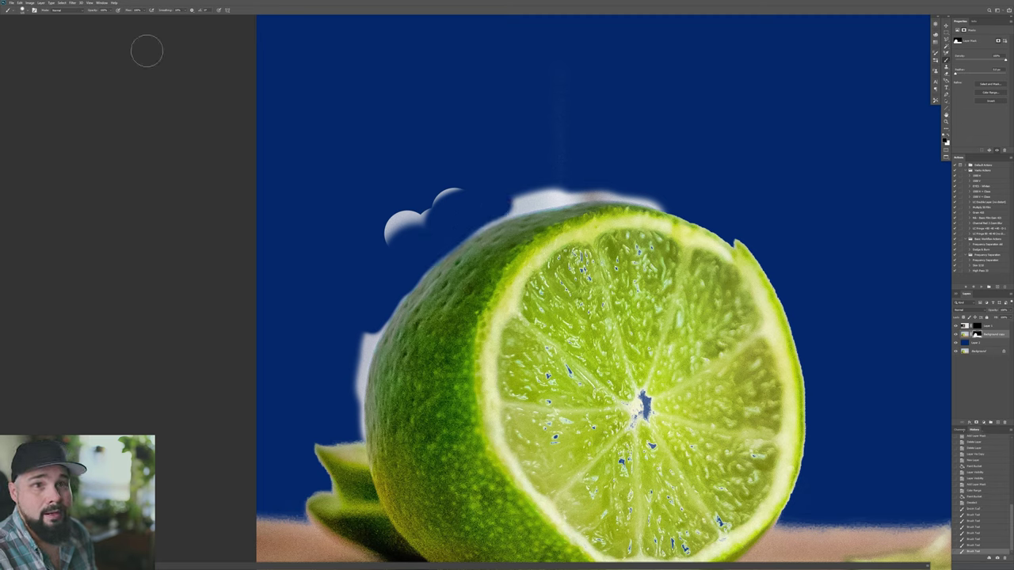
Step: Change the brush hardness and paint black with progressively larger strokes to hide the stray wall patches and halo around the lime's upper-left side
left_click(22, 9)
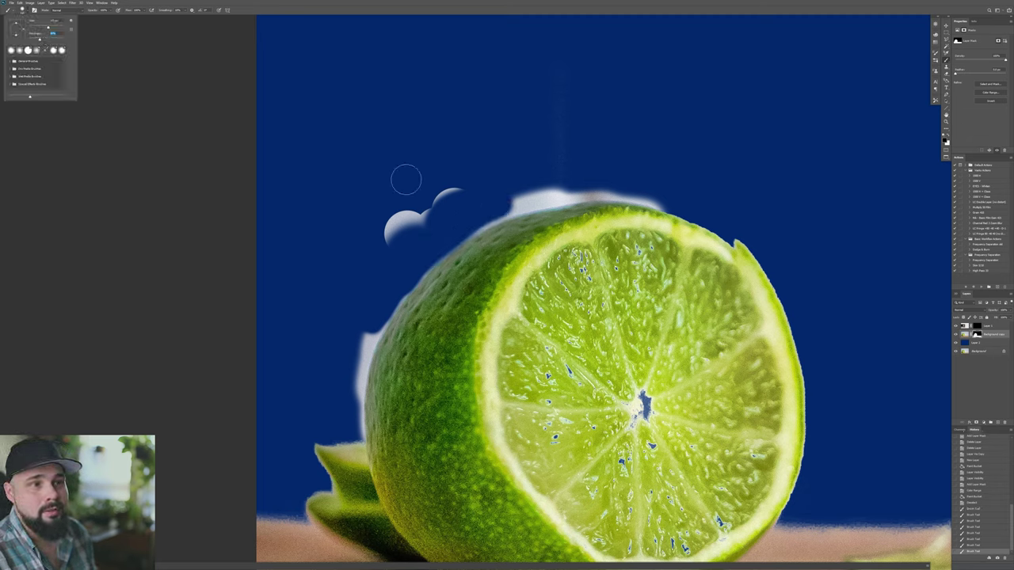
key("Return")
left_click_drag(481, 209, 556, 182)
key("bracketright")
key("bracketright")
key("bracketright")
key("bracketright")
key("bracketright")
key("bracketright")
mouse_move(451, 184)
left_mouse_down()
mouse_move(384, 228)
mouse_move(324, 312)
mouse_move(346, 272)
mouse_move(357, 289)
mouse_move(341, 340)
left_mouse_up()
Step: Hide the remaining wall strip above the lime's top edge by painting black with a smaller brush
key("bracketleft")
key("bracketleft")
key("bracketleft")
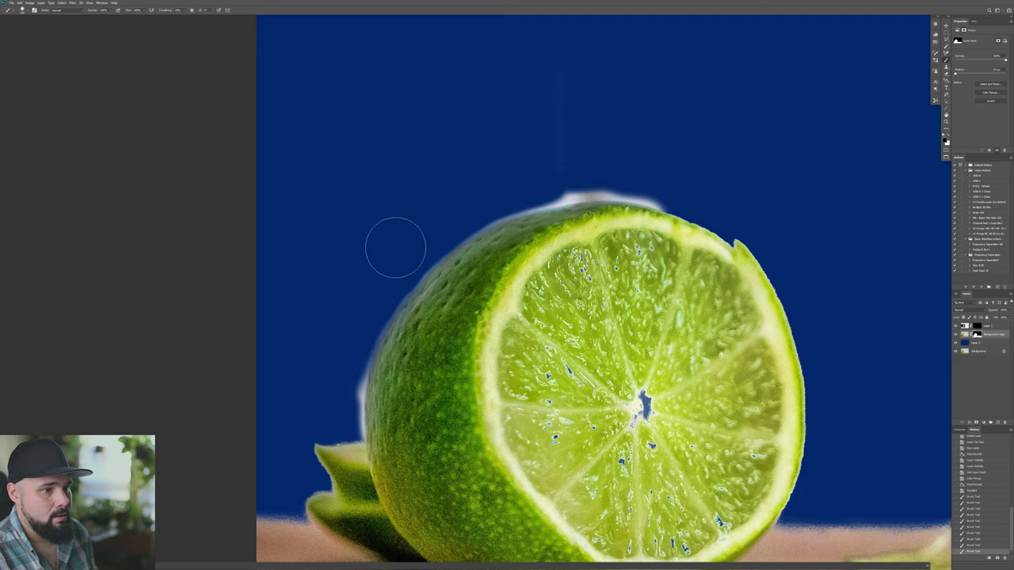
mouse_move(560, 165)
left_mouse_down()
mouse_move(543, 176)
mouse_move(616, 166)
mouse_move(665, 177)
mouse_move(625, 174)
mouse_move(638, 186)
mouse_move(663, 176)
mouse_move(602, 176)
left_mouse_up()
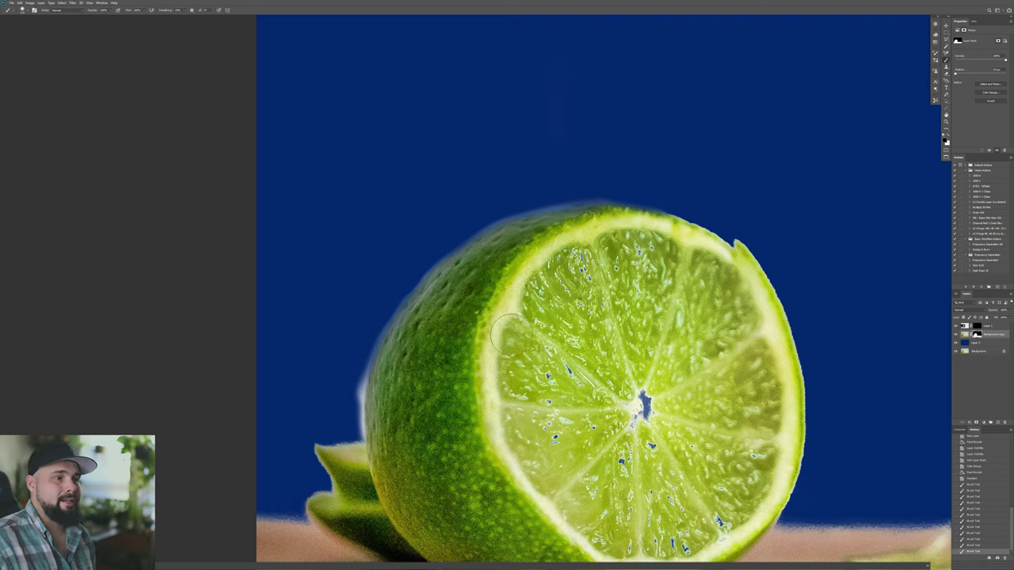
Step: Paint white on the mask beside the lime's left edge, above the small wedge, to reveal a patch of wall
left_click_drag(535, 269, 585, 227)
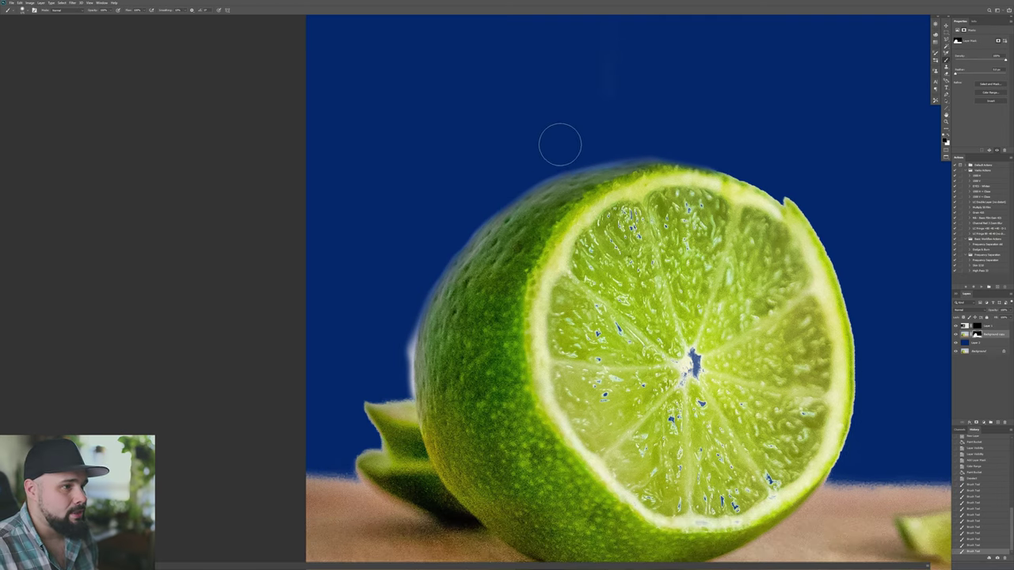
mouse_move(428, 383)
left_mouse_down()
mouse_move(446, 353)
mouse_move(414, 322)
mouse_move(425, 294)
left_mouse_up()
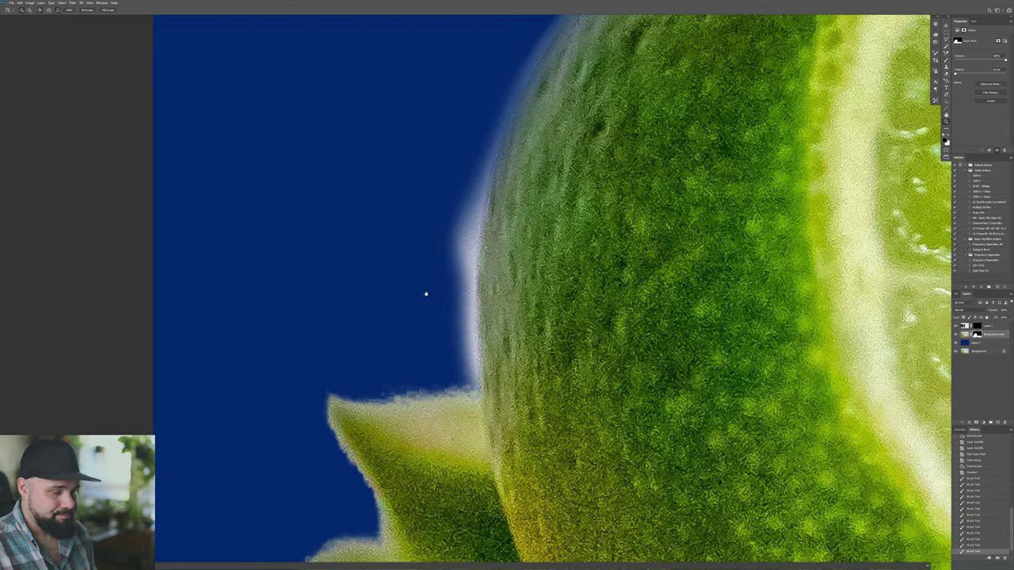
key("l")
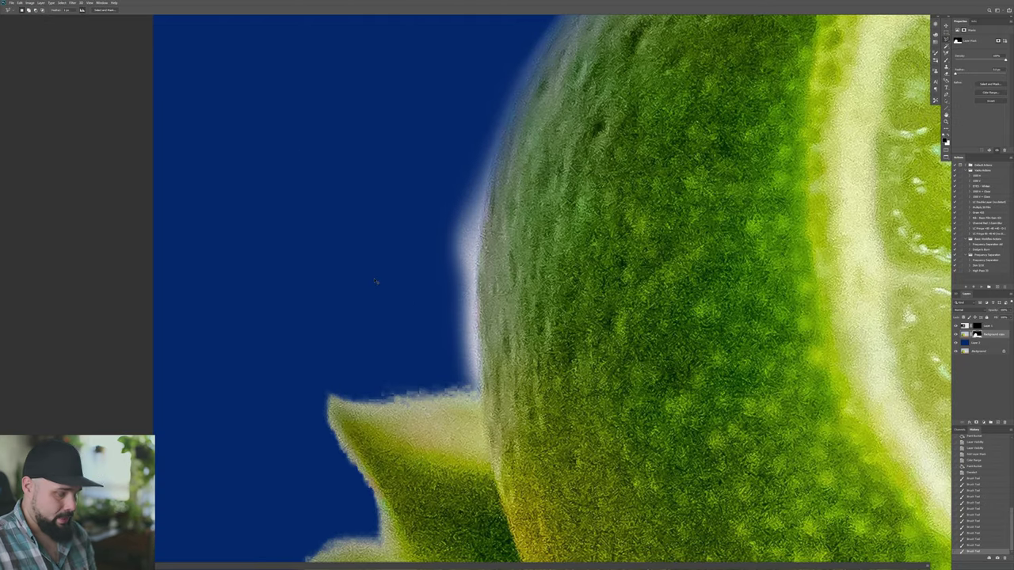
key("ctrl+0")
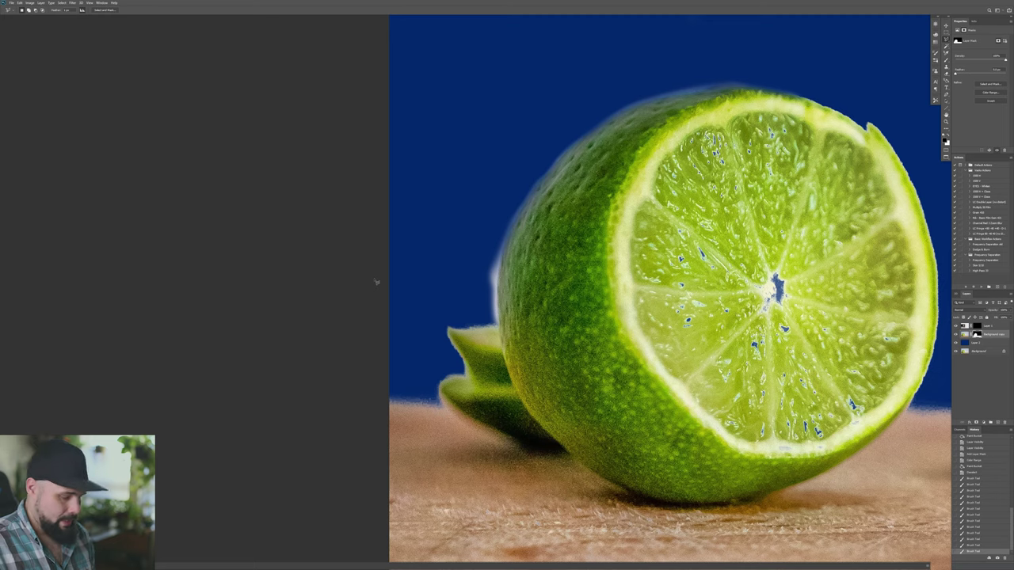
key("b")
mouse_move(491, 323)
left_mouse_down()
mouse_move(485, 242)
mouse_move(511, 219)
mouse_move(480, 313)
left_mouse_up()
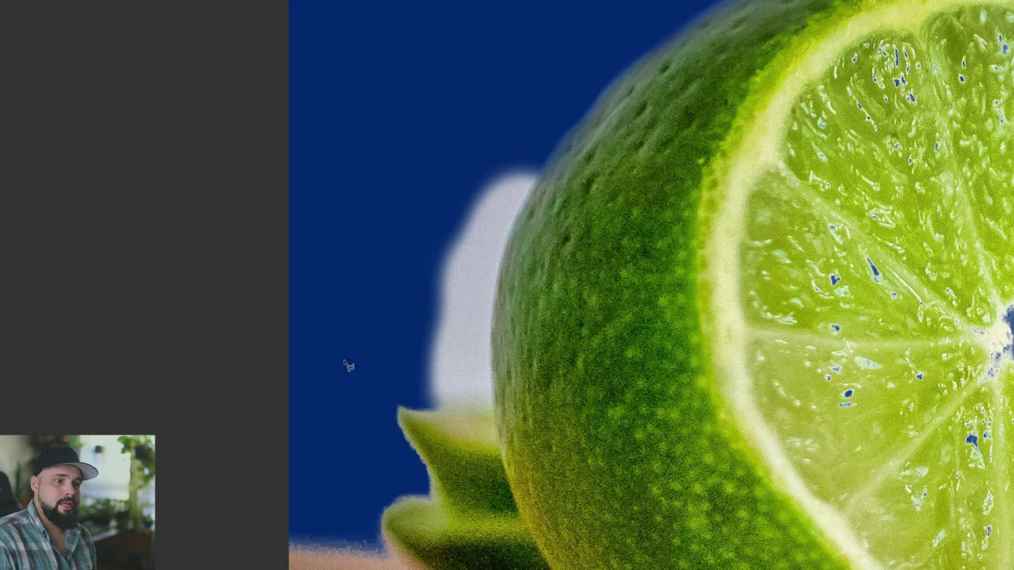
Step: Draw a closed polygonal lasso selection around the revealed wall patch, following the wedge's top and the lime's left edge
left_click(345, 400)
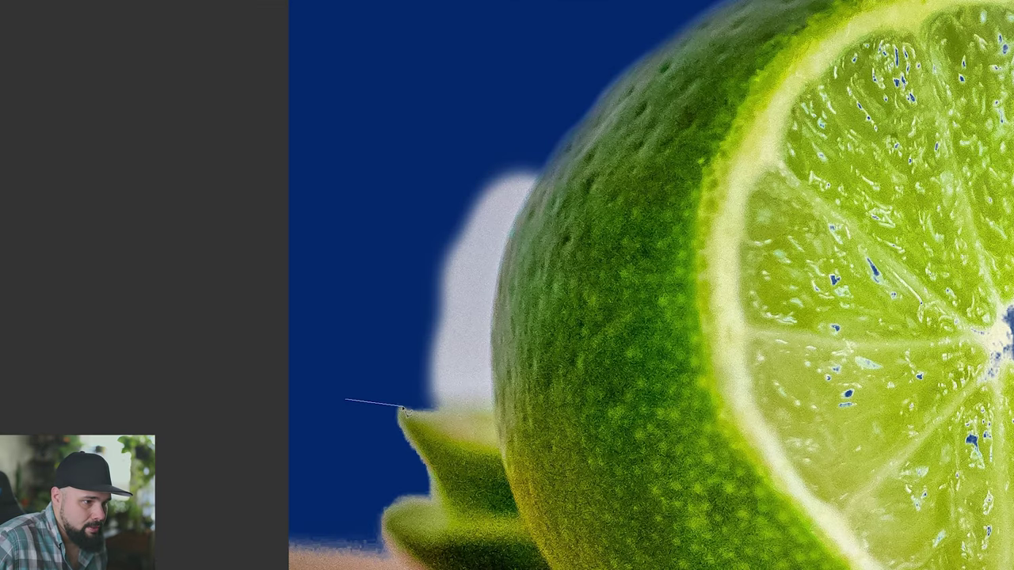
left_click(492, 413)
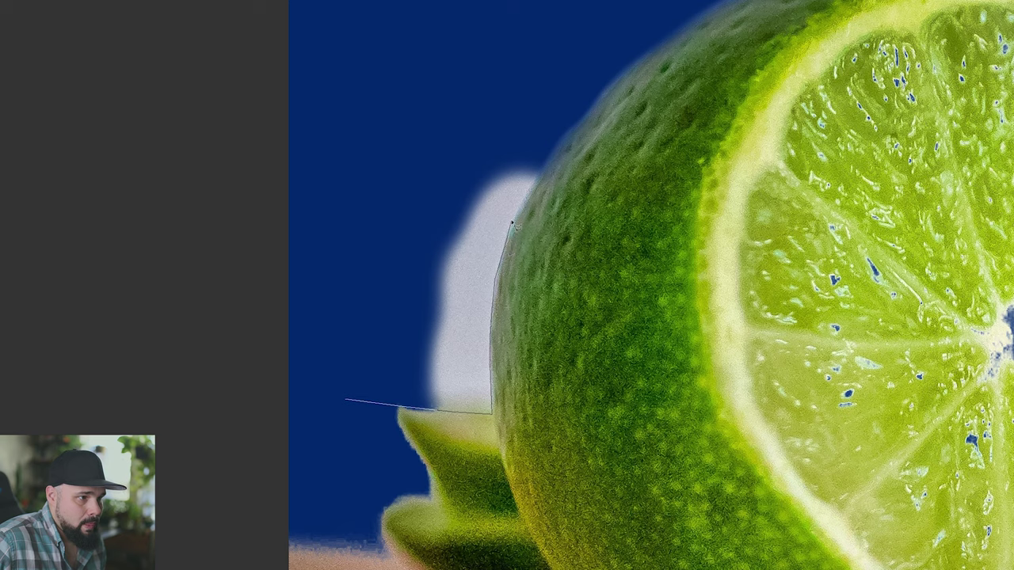
left_click(532, 187)
left_click(554, 141)
left_click(459, 98)
left_click(346, 247)
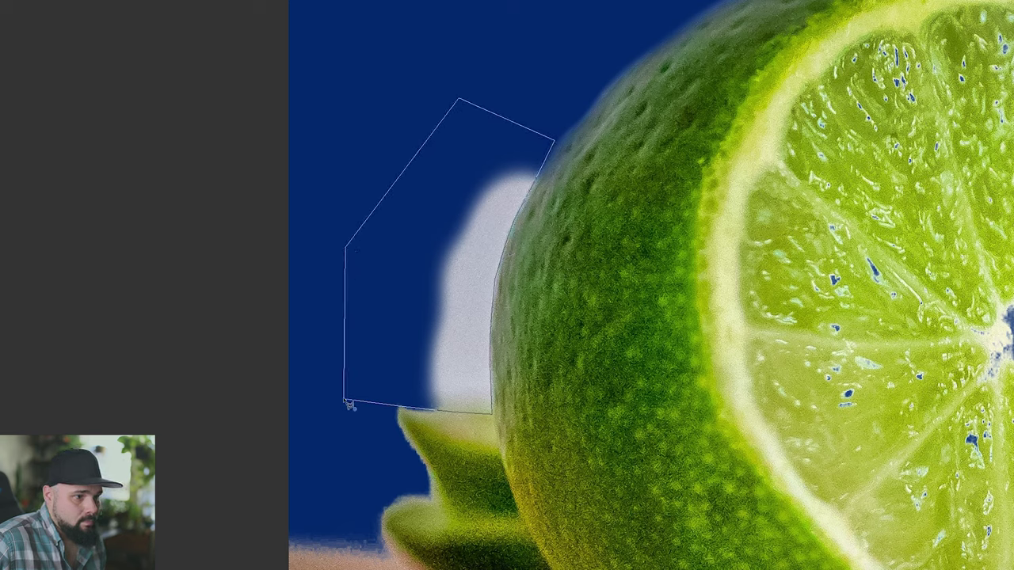
left_click(346, 398)
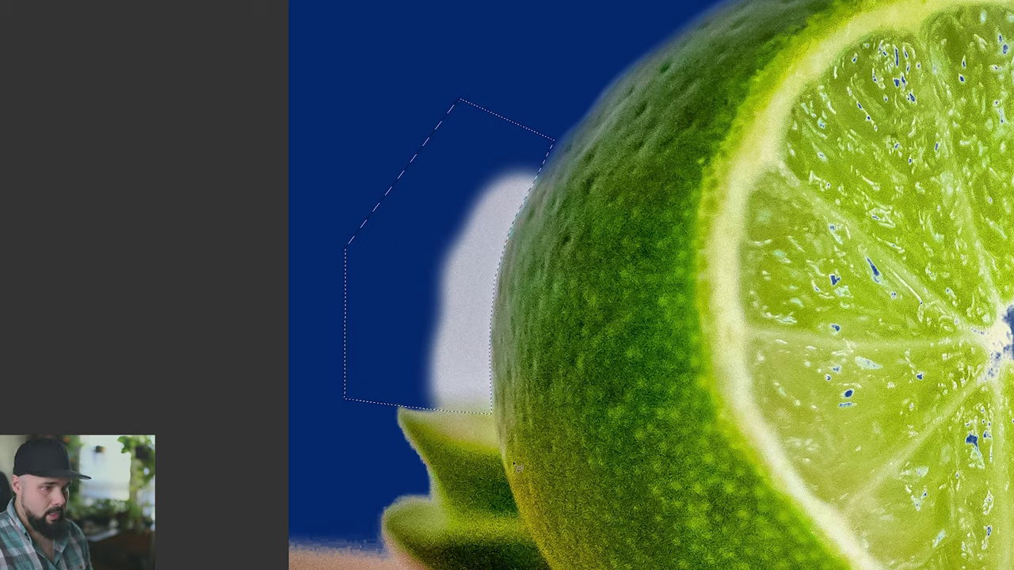
Step: Paint black on the mask inside the lasso selection to hide the revealed wall patch beside the lime, and deselect
mouse_move(407, 356)
left_mouse_down()
mouse_move(380, 356)
mouse_move(458, 383)
left_mouse_up()
key("ctrl+z")
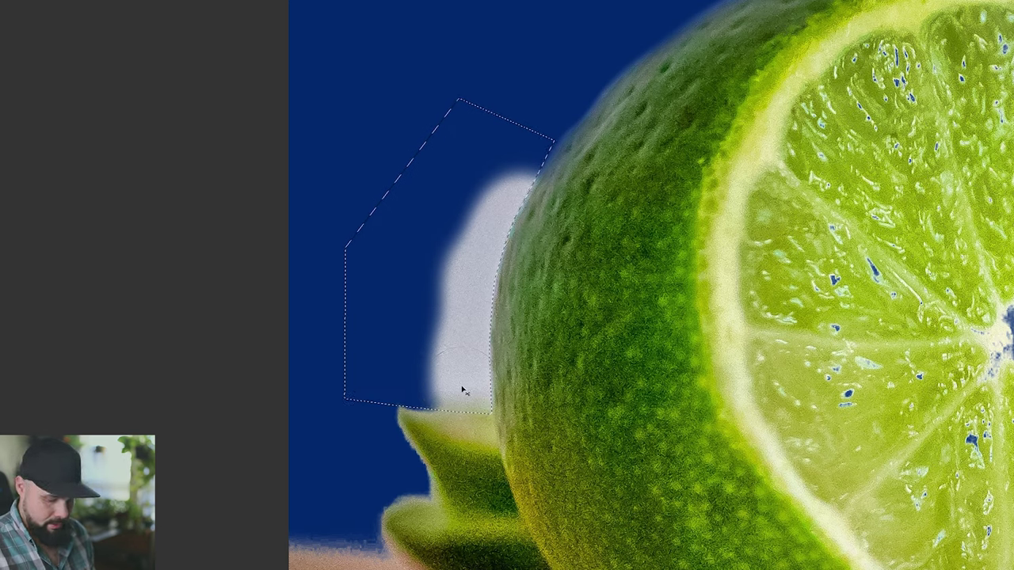
key("ctrl+z")
key("ctrl+z")
key("ctrl+z")
key("ctrl+z")
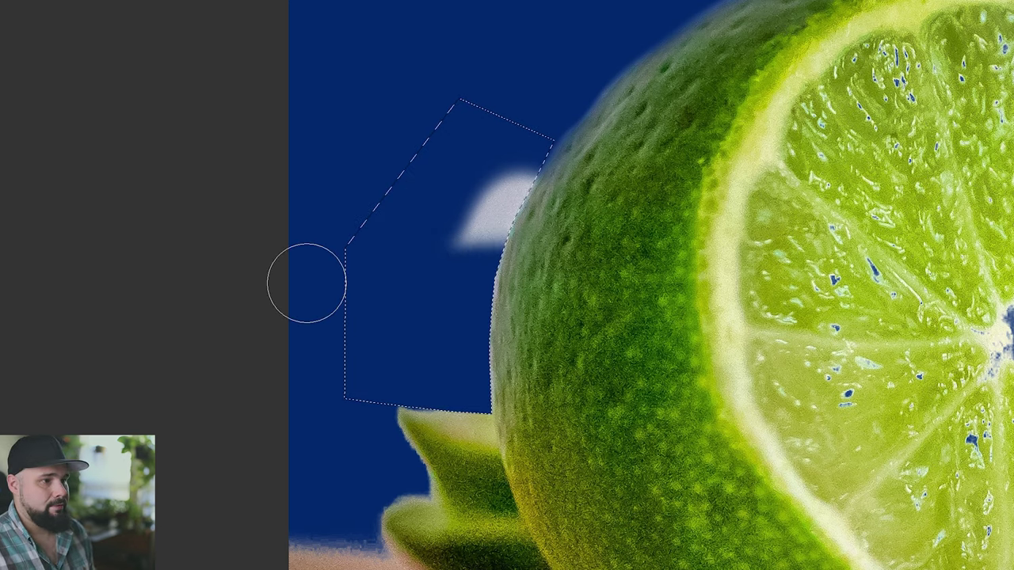
key("ctrl+d")
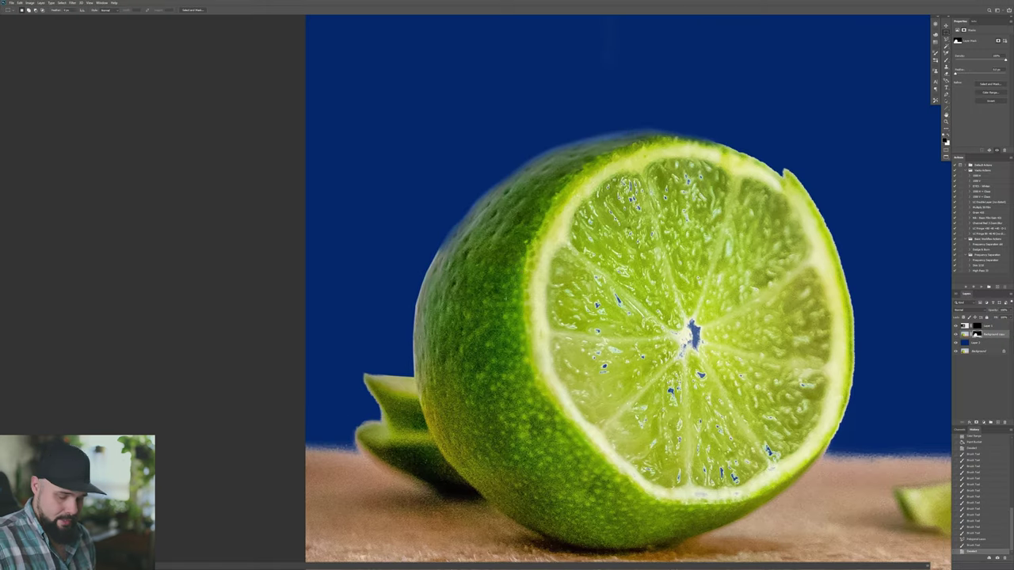
Step: Paint black on the mask with the Brush along the background beside the lime's left and upper-left edge
key("b")
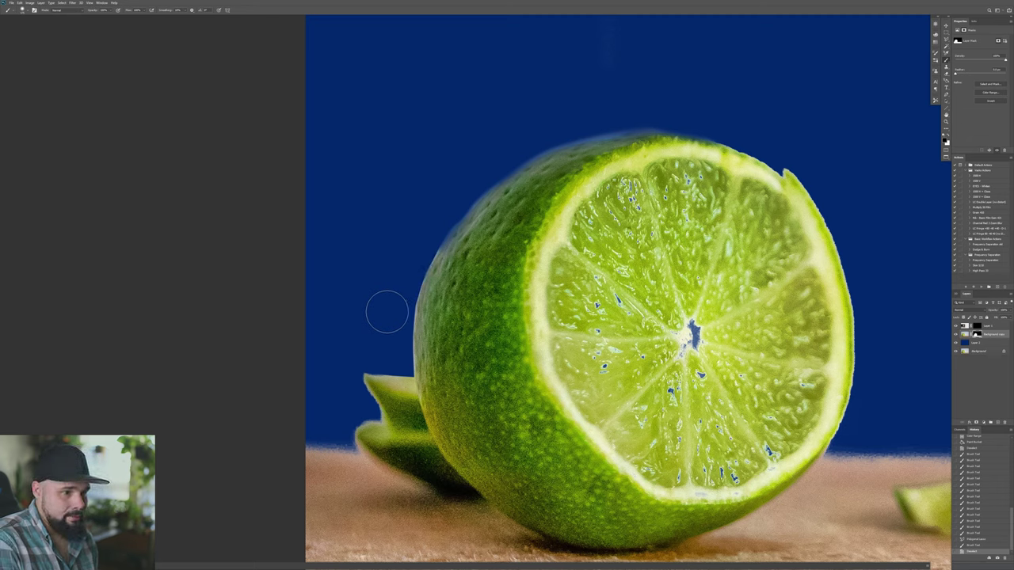
left_click_drag(392, 285, 387, 318)
left_click_drag(386, 318, 407, 229)
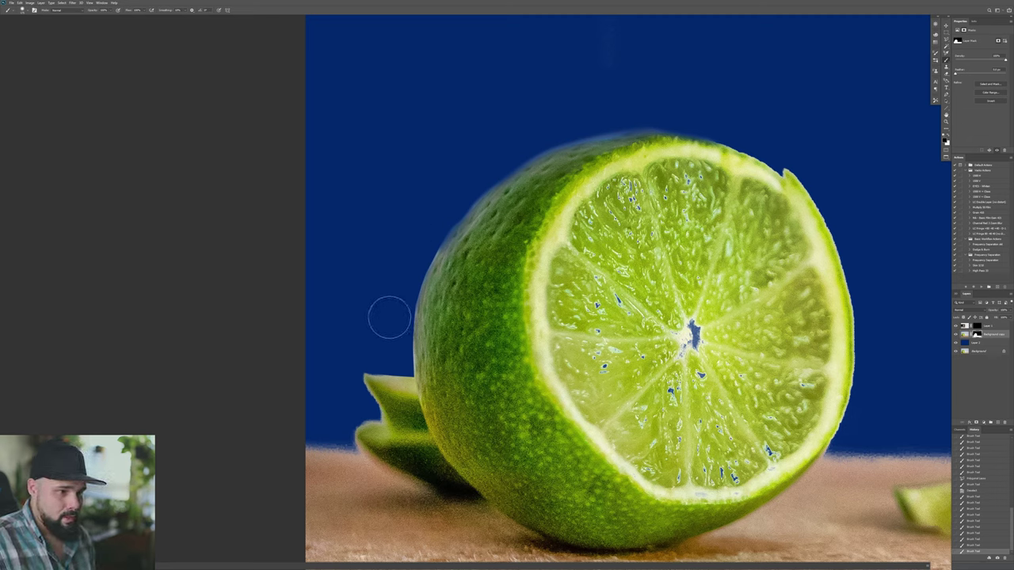
mouse_move(414, 231)
left_mouse_down()
mouse_move(394, 285)
mouse_move(413, 239)
left_mouse_up()
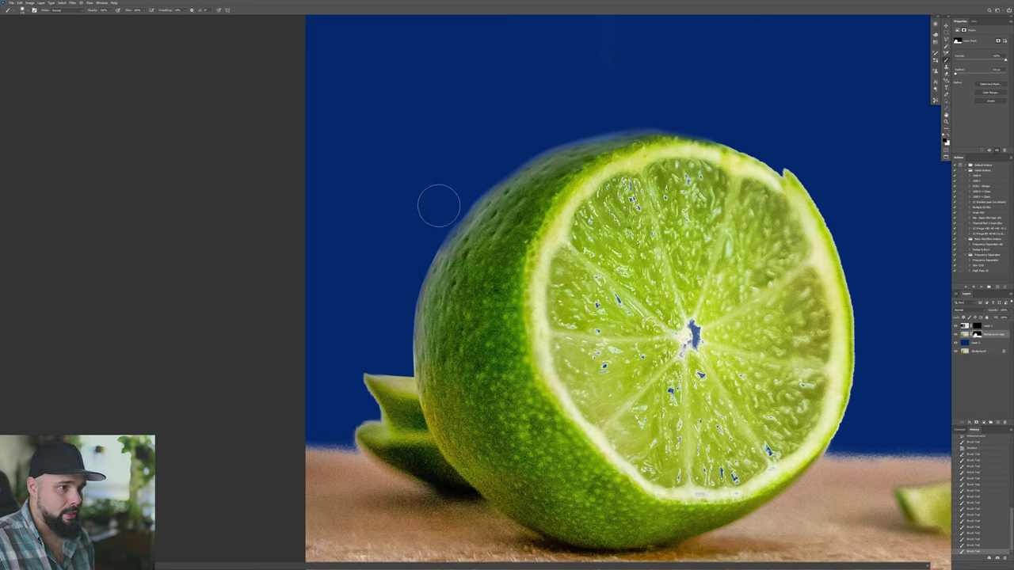
mouse_move(453, 178)
left_mouse_down()
mouse_move(455, 188)
mouse_move(472, 172)
mouse_move(460, 180)
left_mouse_up()
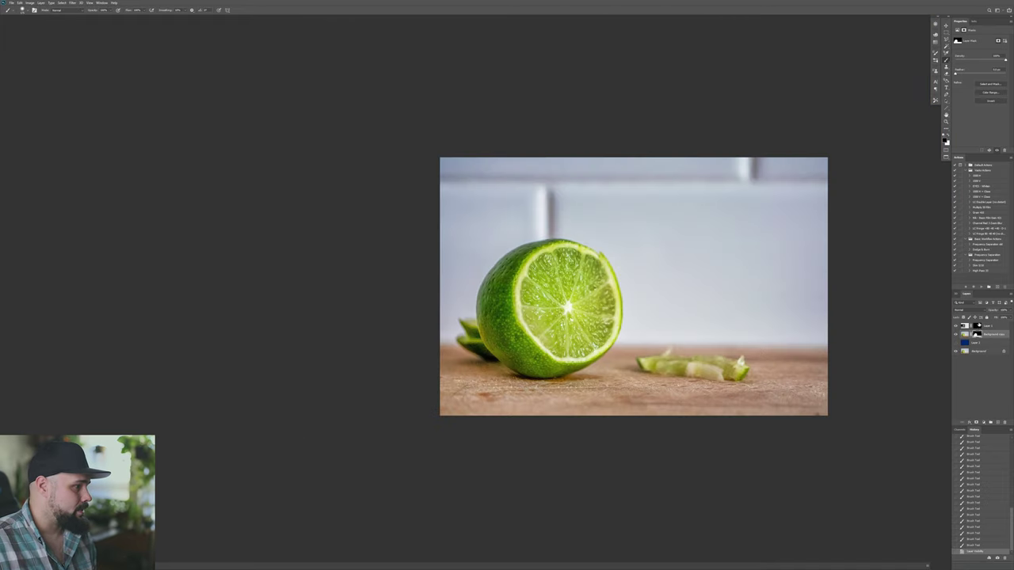
Step: Turn the blue fill layer back on and make Background copy the active layer
left_click(979, 327)
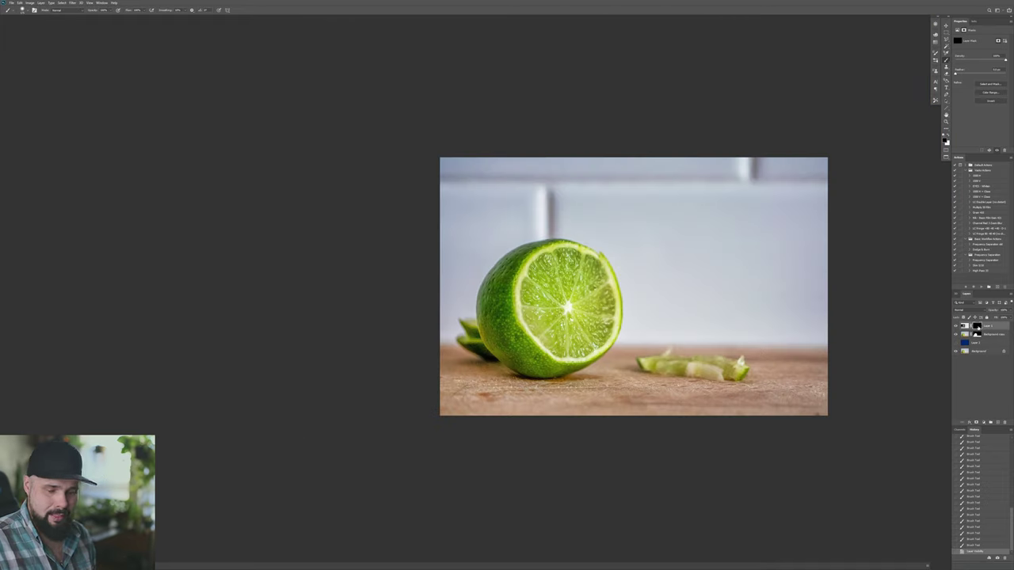
left_click(955, 343)
left_click(972, 335)
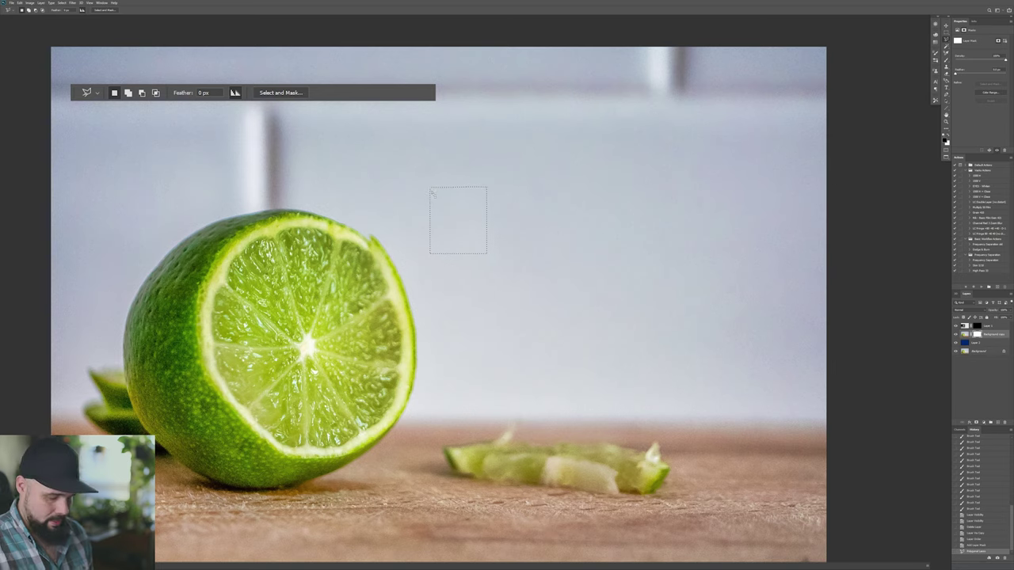
Step: Fill the unfeathered rectangular selection on the Background copy mask with black, deselect, and inspect the edges up close
key("b")
key("g")
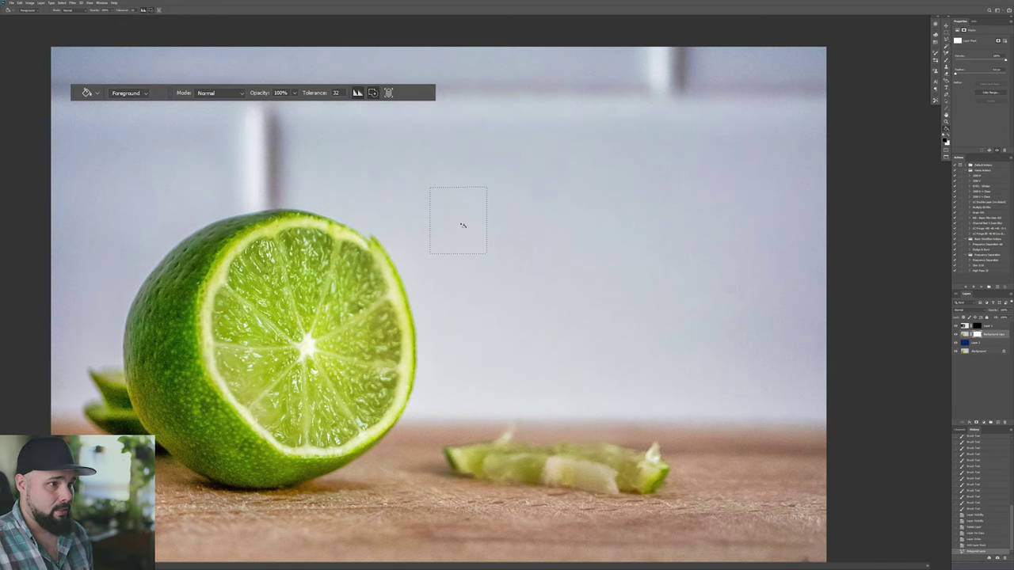
left_click(461, 230)
key("m")
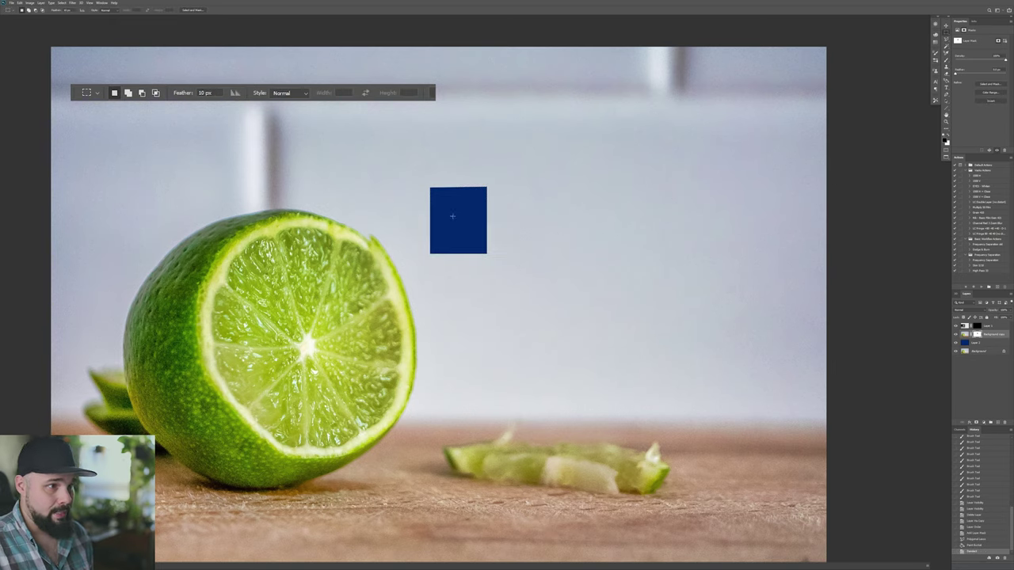
key("z")
left_click(452, 216)
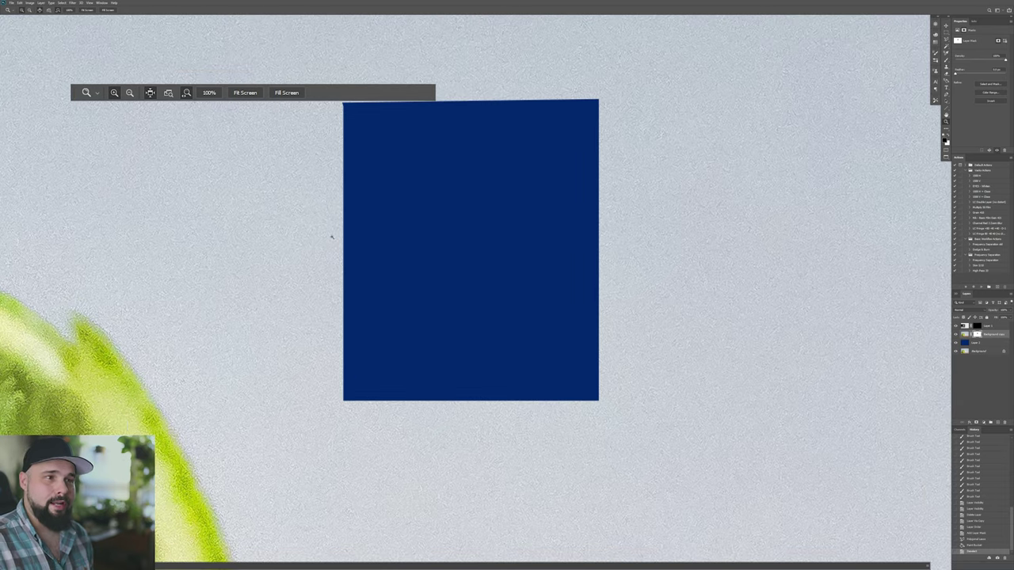
key("ctrl+0")
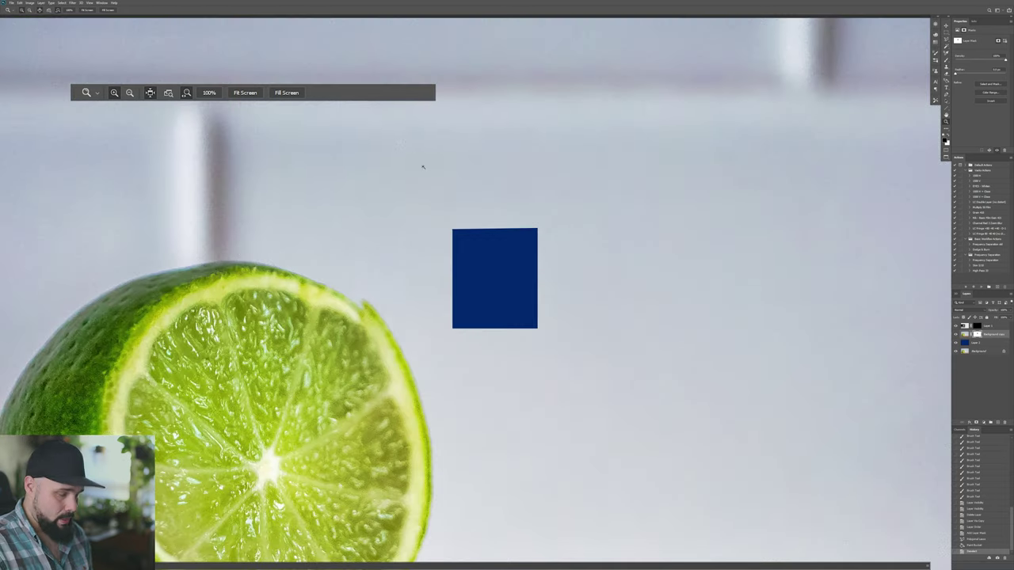
Step: Draw a second rectangle beside the first using the Polygonal Lasso with 1 px feather, fill it black on the mask, and compare edges
key("l")
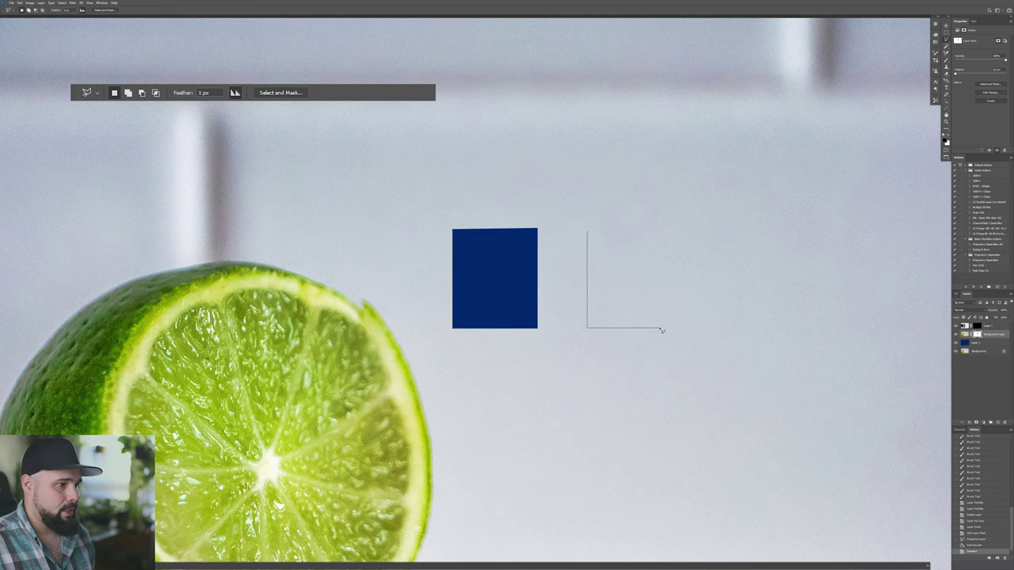
left_click(590, 235)
key("g")
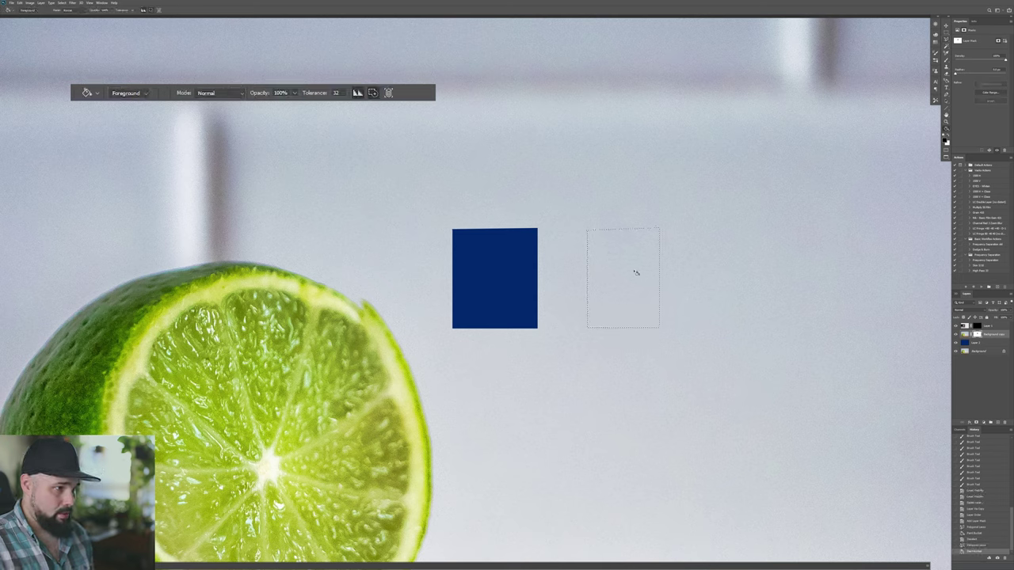
left_click(622, 301)
key("l")
key("z")
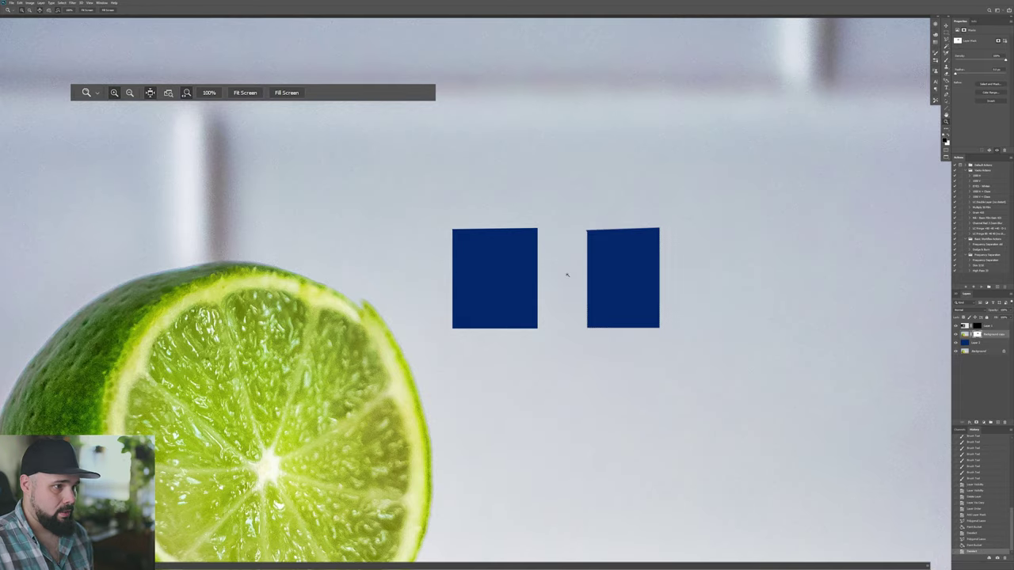
left_click(566, 273)
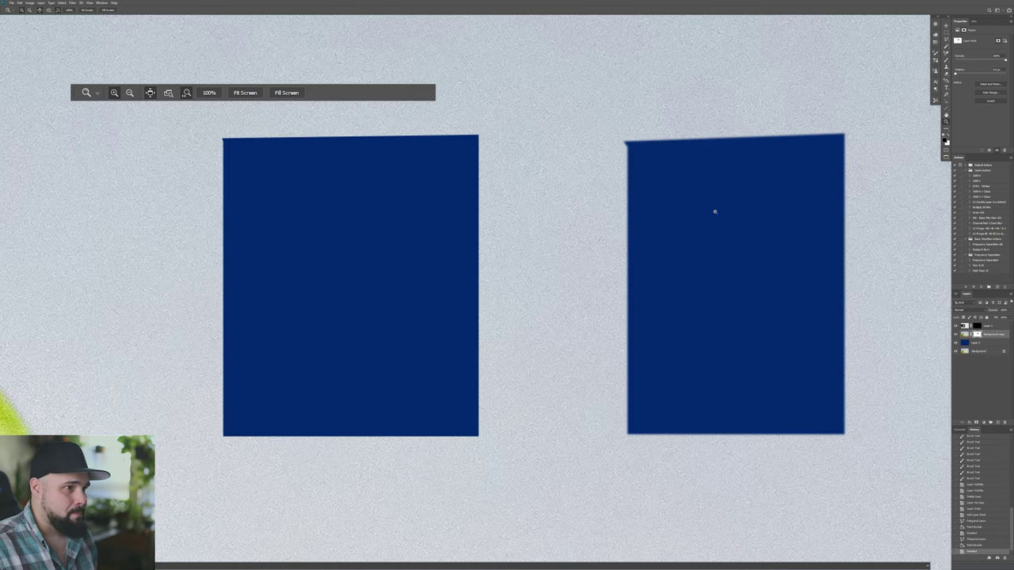
left_click_drag(715, 211, 625, 195)
key("ctrl+0")
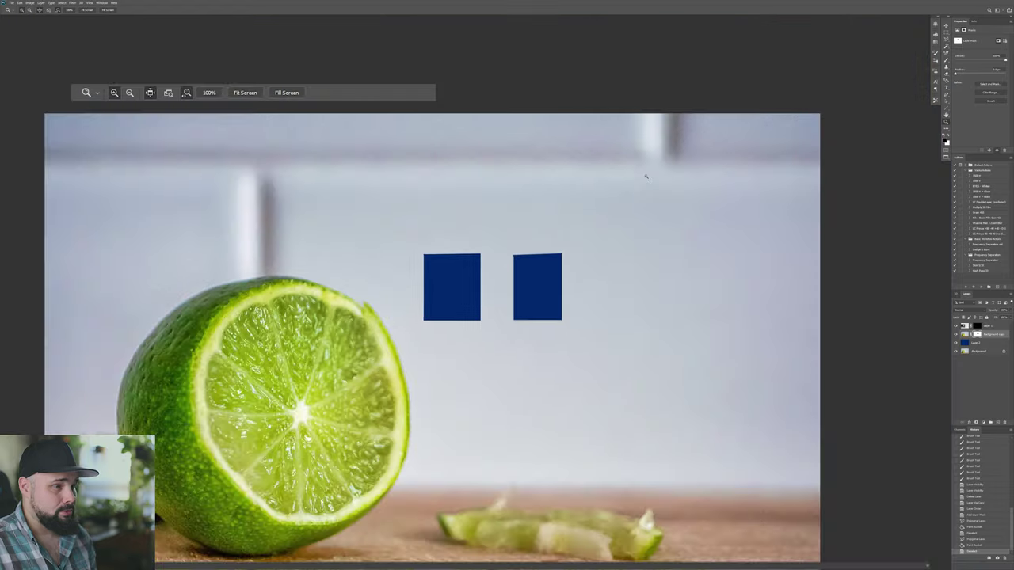
Step: Draw a third rectangle beside the other two using the Polygonal Lasso with 50 px feather, fill it with black on the mask, and deselect
key("l")
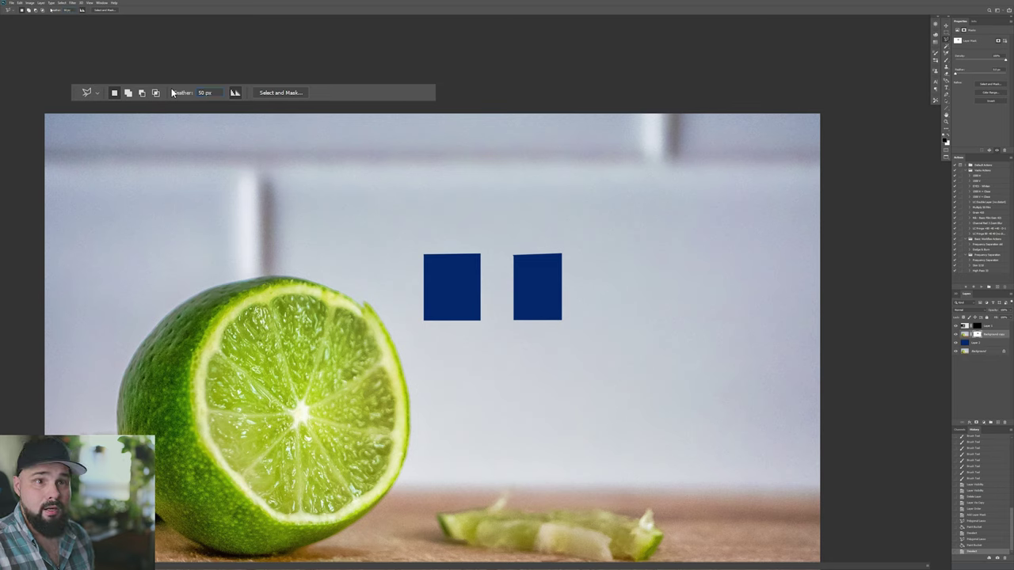
left_click(604, 258)
left_click(603, 323)
left_click(656, 321)
left_click(656, 255)
left_click(604, 259)
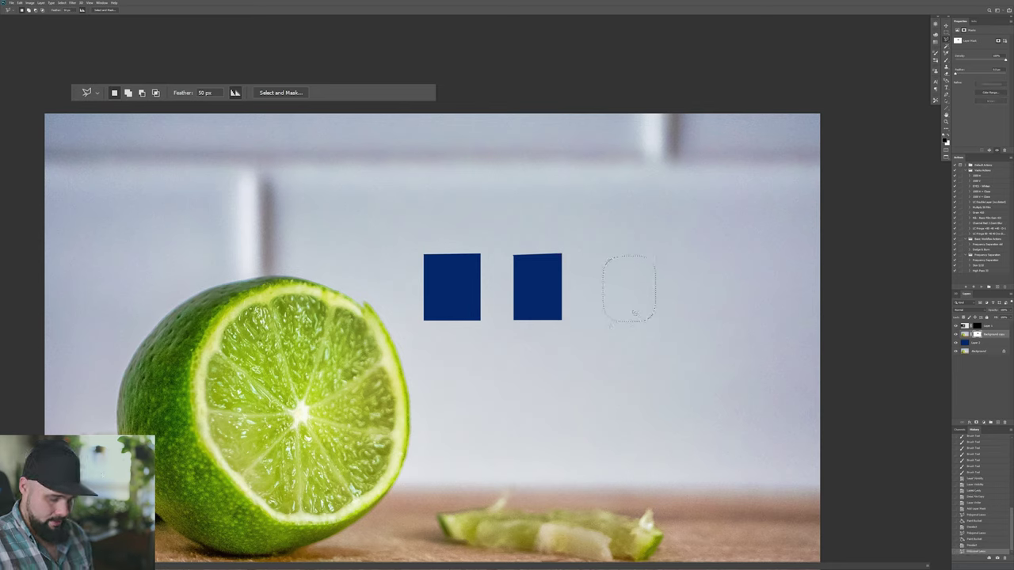
key("g")
left_click(627, 296)
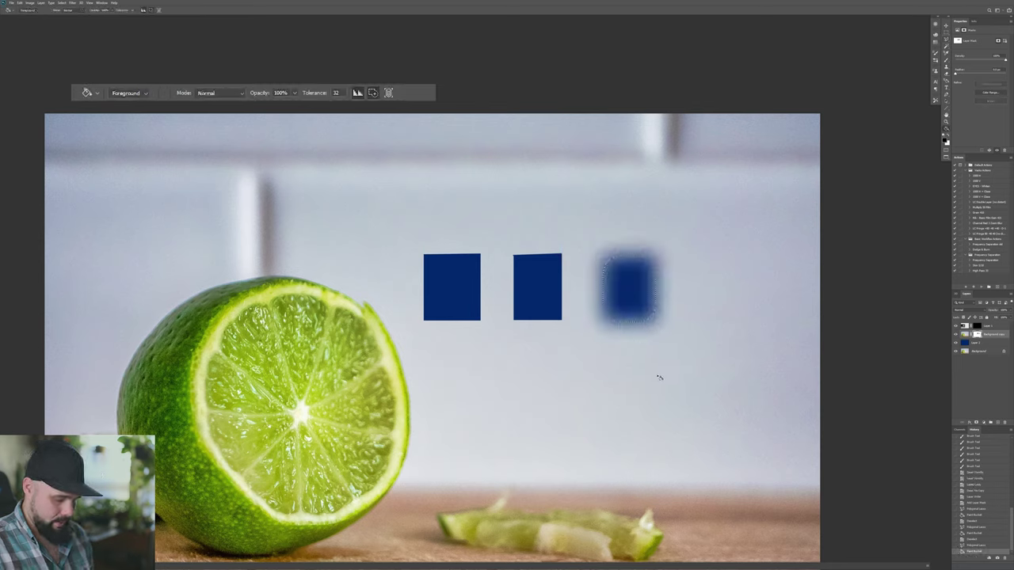
key("m")
key("ctrl+d")
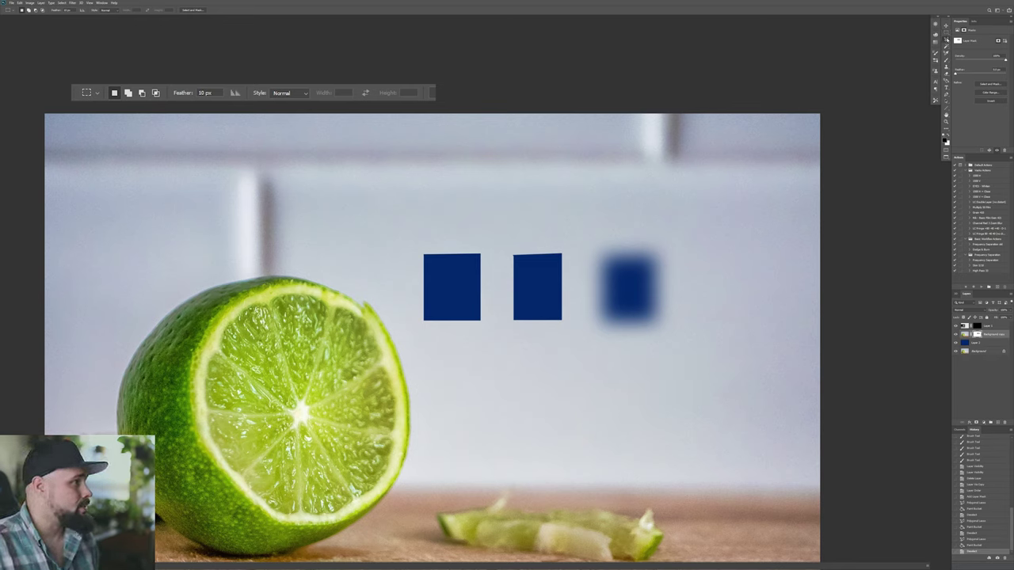
Step: Draw a freeform shape below the rectangles using the regular Lasso with 0 px feather, fill it black on the mask, and deselect
left_click(944, 40)
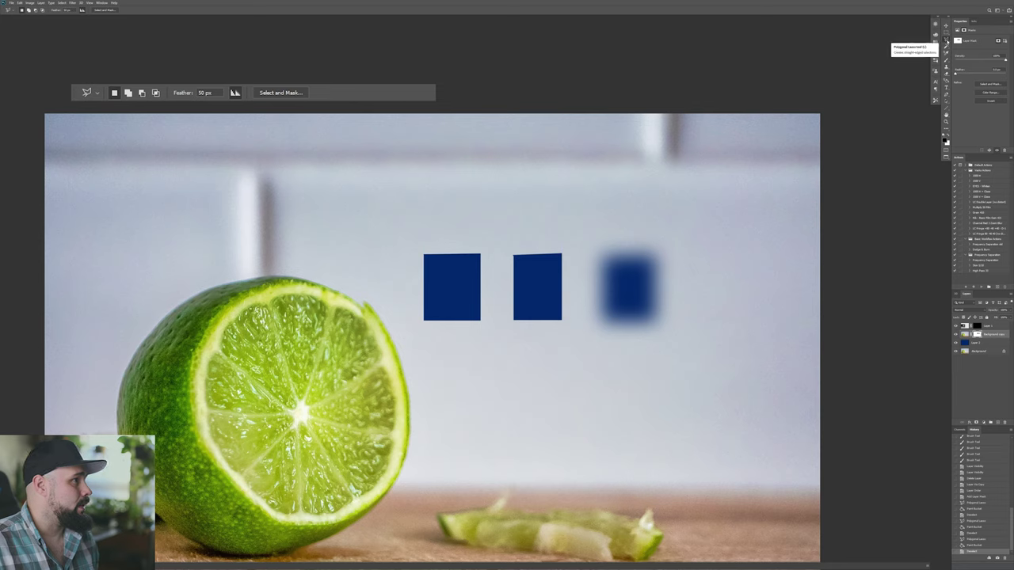
left_click(964, 40)
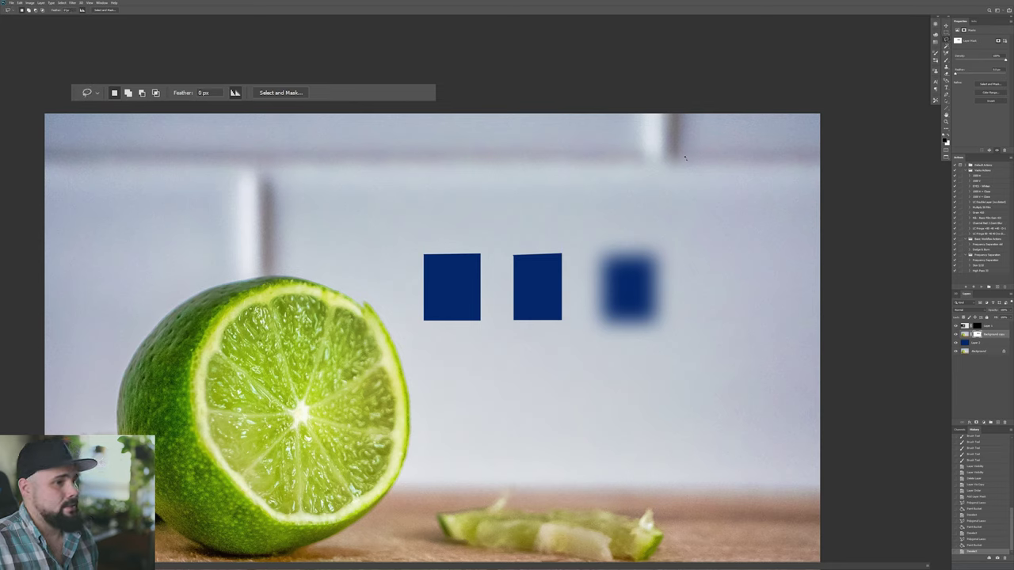
left_click_drag(482, 401, 541, 394)
mouse_move(543, 439)
left_mouse_down()
mouse_move(519, 455)
mouse_move(509, 430)
mouse_move(486, 441)
mouse_move(467, 424)
mouse_move(482, 401)
left_mouse_up()
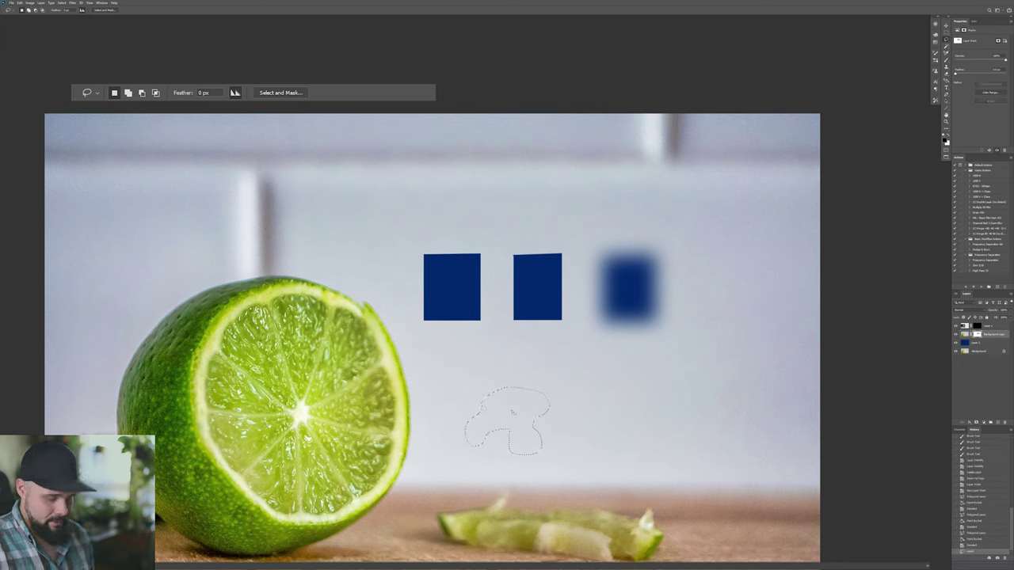
key("g")
left_click(511, 407)
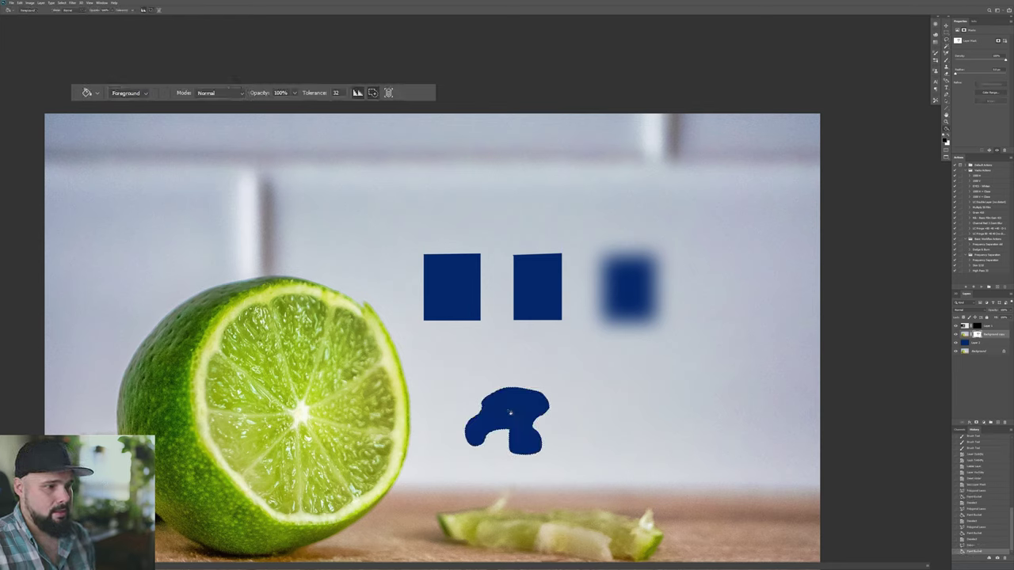
key("ctrl+d")
key("m")
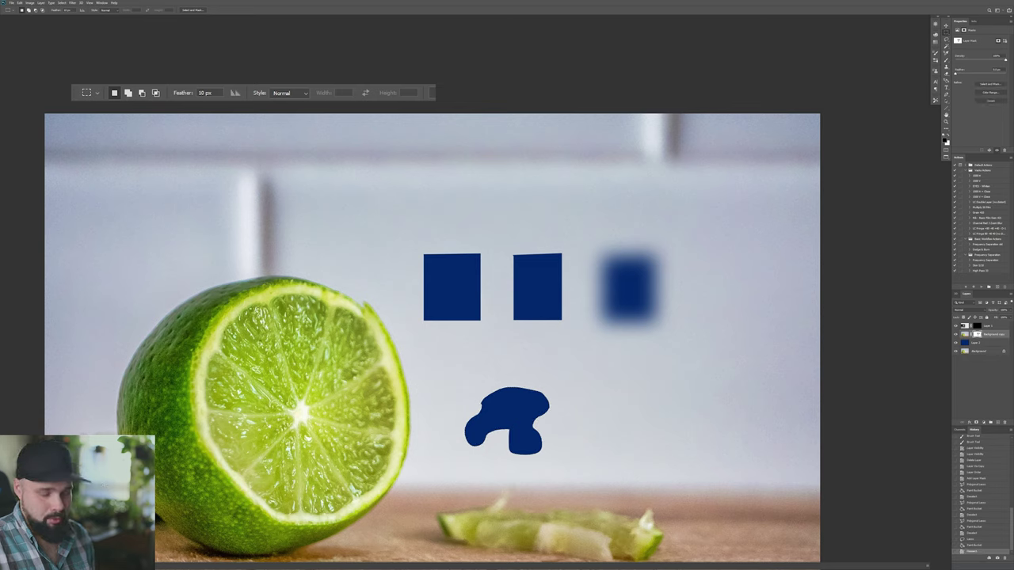
Step: Draw another freehand Lasso shape beside the first with 30 px feather, fill it with black on the mask, and deselect
key("l")
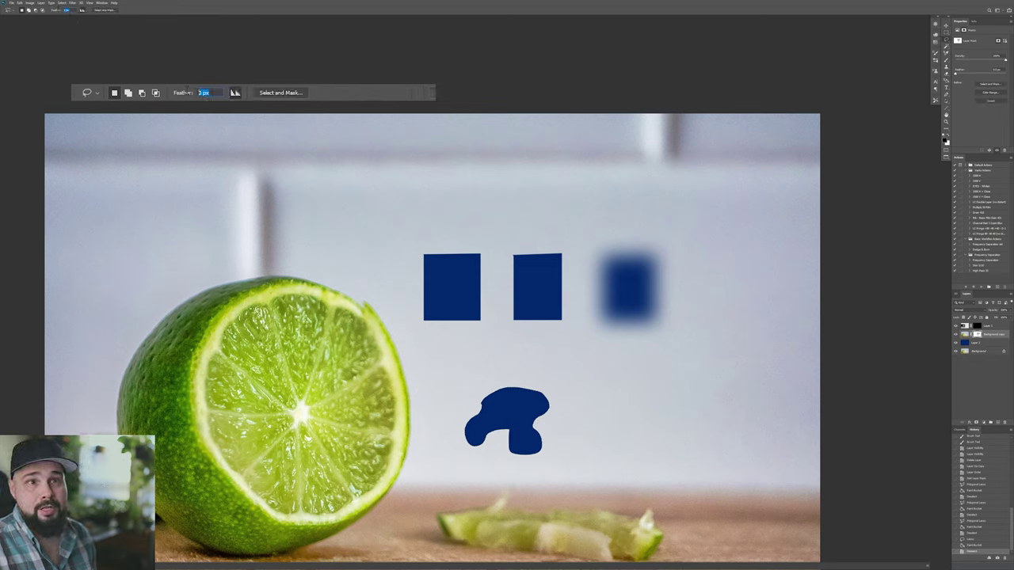
type("30")
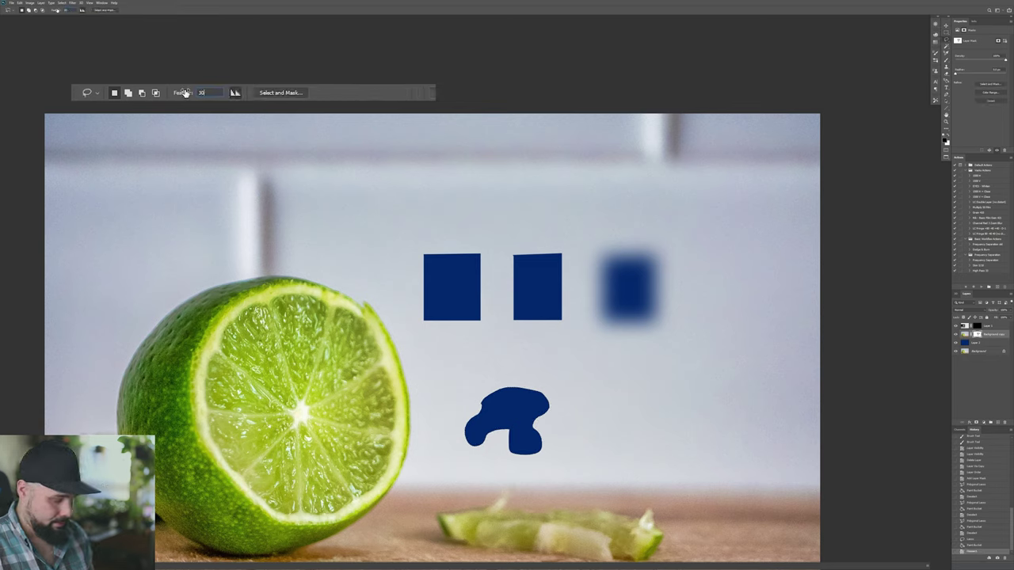
mouse_move(658, 395)
left_mouse_down()
mouse_move(625, 402)
mouse_move(647, 440)
mouse_move(624, 464)
mouse_move(681, 450)
mouse_move(673, 419)
mouse_move(682, 392)
mouse_move(656, 394)
left_mouse_up()
key("g")
left_click(646, 420)
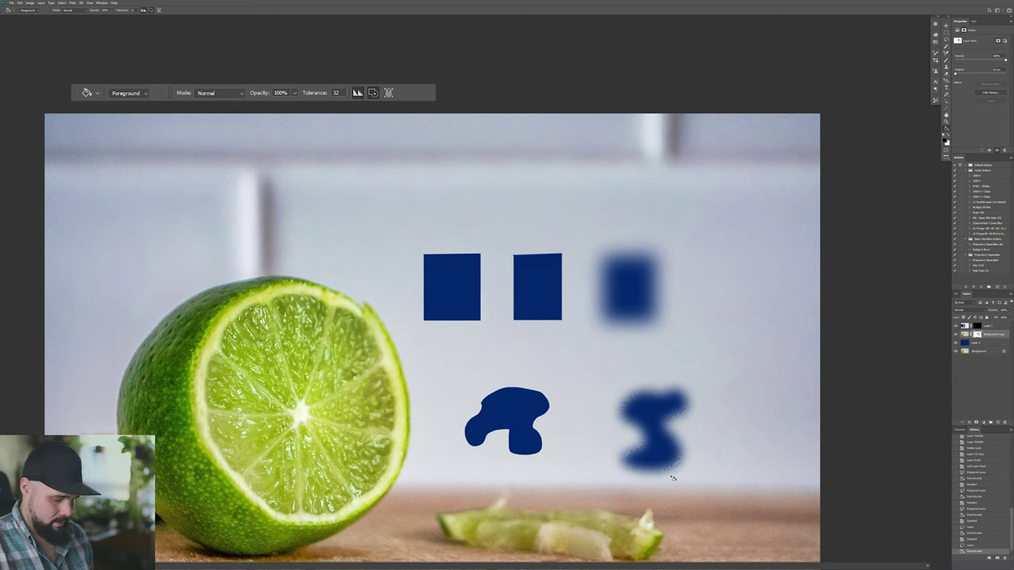
key("m")
key("ctrl+d")
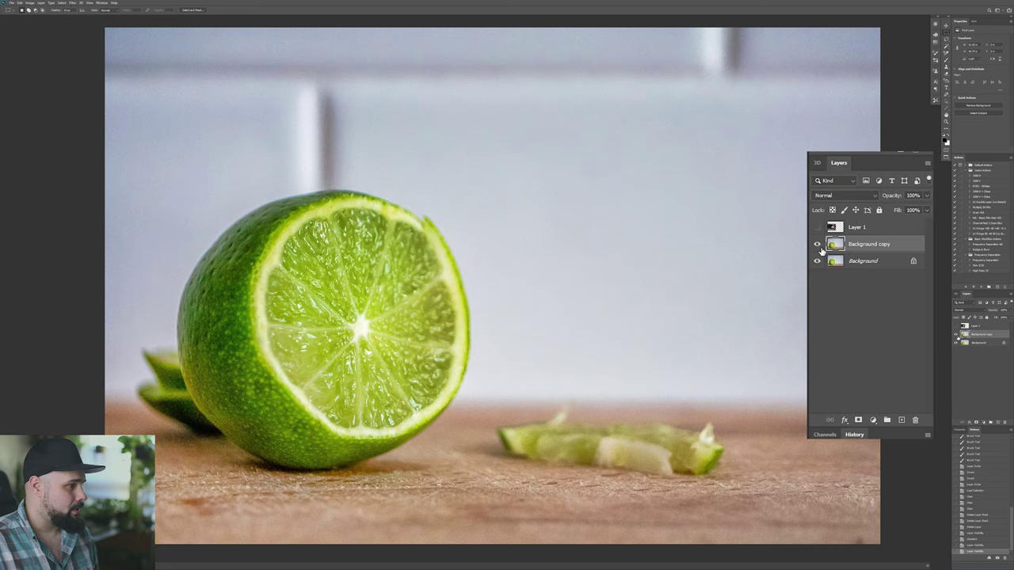
Step: Show Layer 1 and place it beneath Background copy, adding a white layer mask to Background copy
left_click(956, 325)
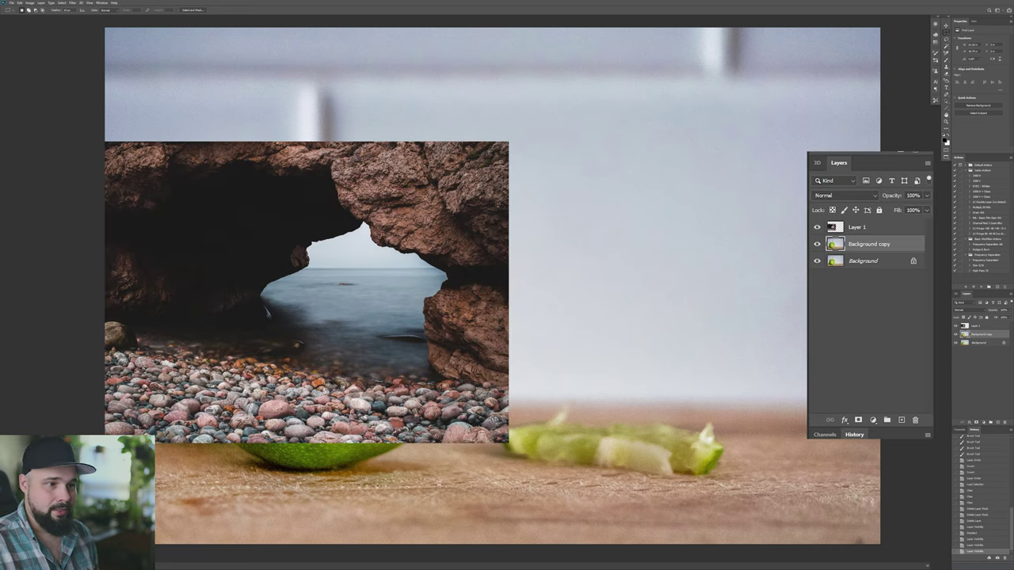
left_click_drag(892, 225, 880, 254)
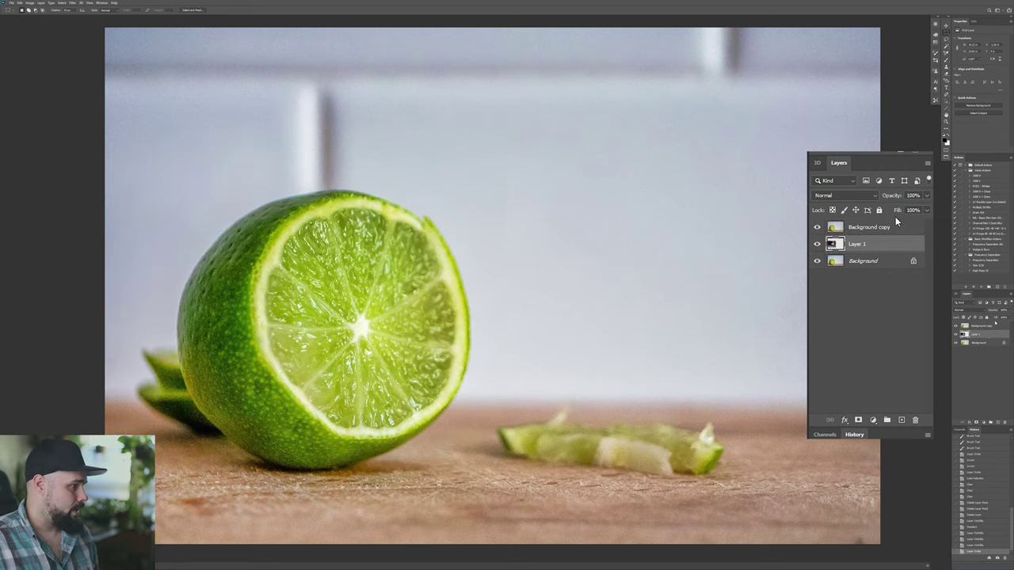
left_click(891, 227)
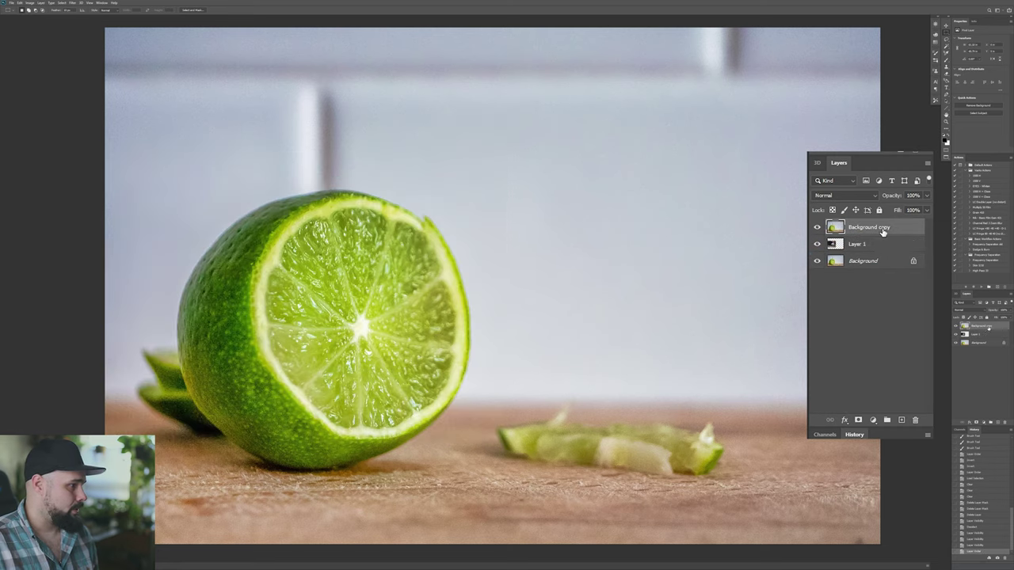
left_click(858, 421)
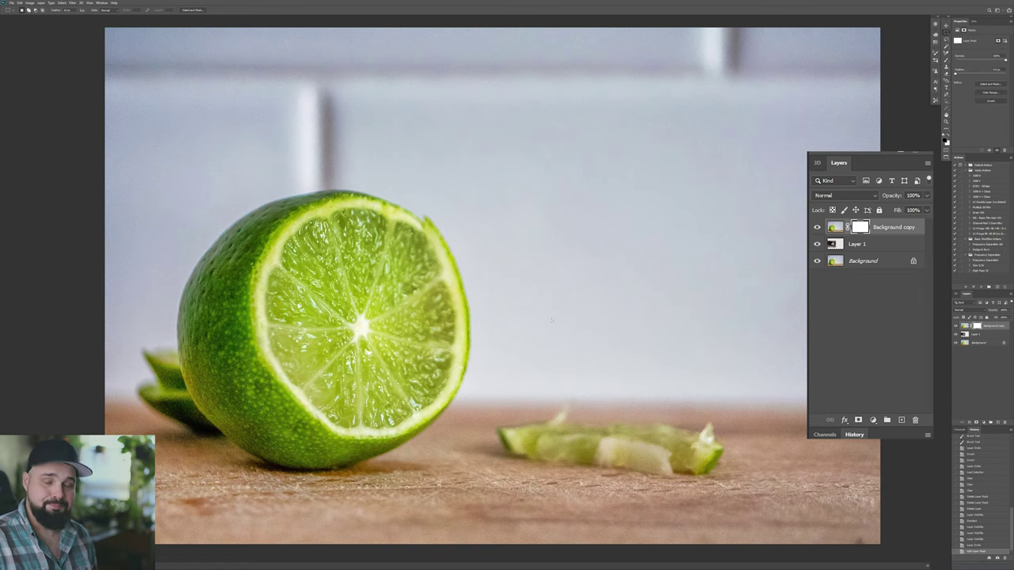
Step: Examine the lime's cut face and the boundary between its flesh and rind up close with the Brush tool active
key("z")
left_click_drag(365, 309, 424, 266)
key("b")
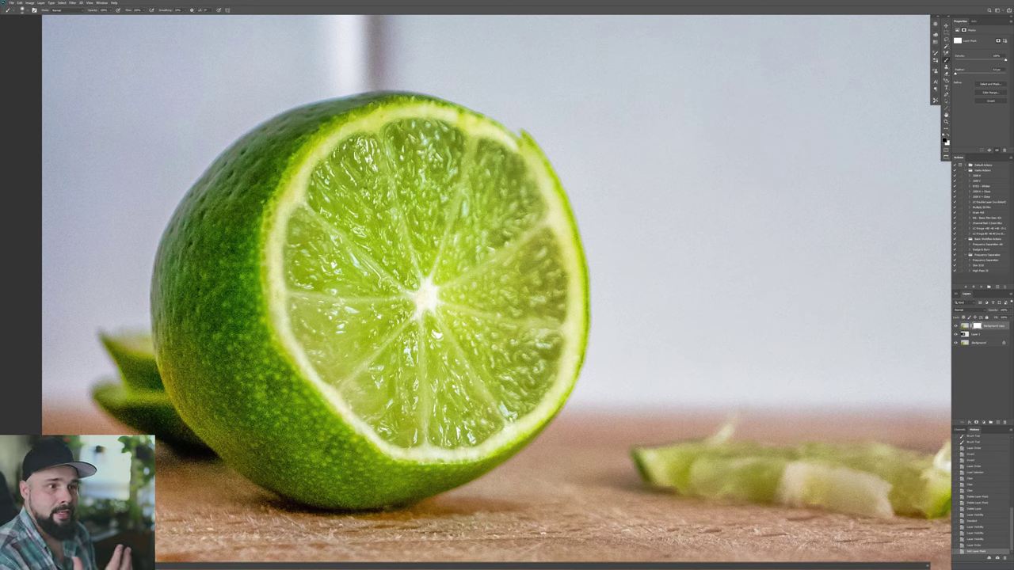
key("ctrl+plus")
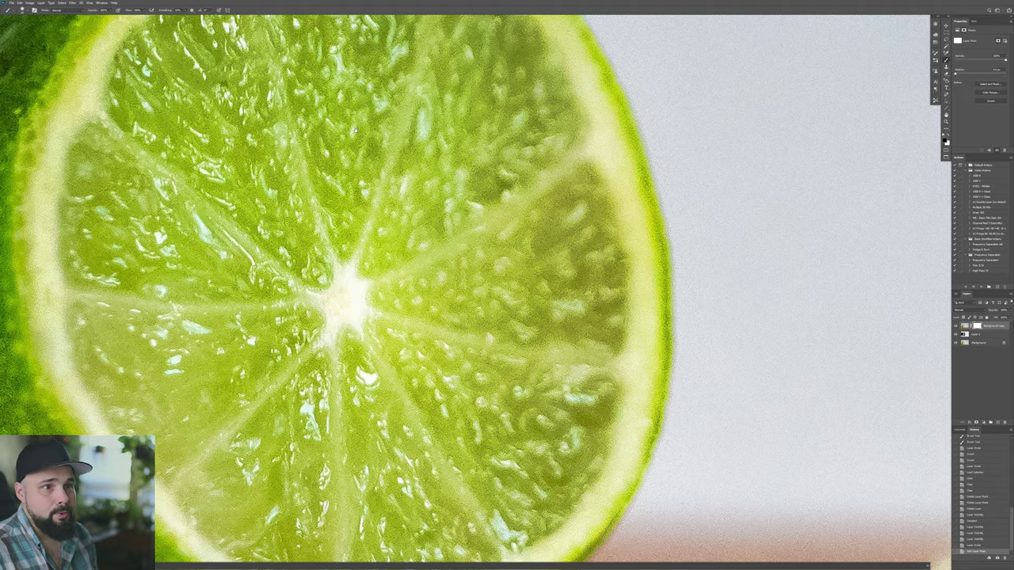
left_click_drag(346, 305, 475, 498)
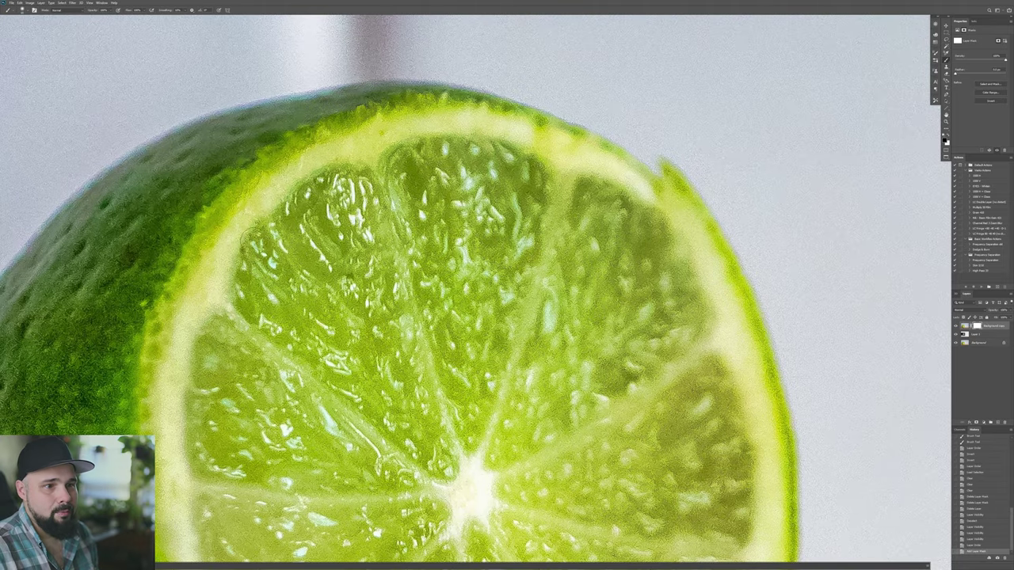
left_click_drag(191, 379, 244, 217)
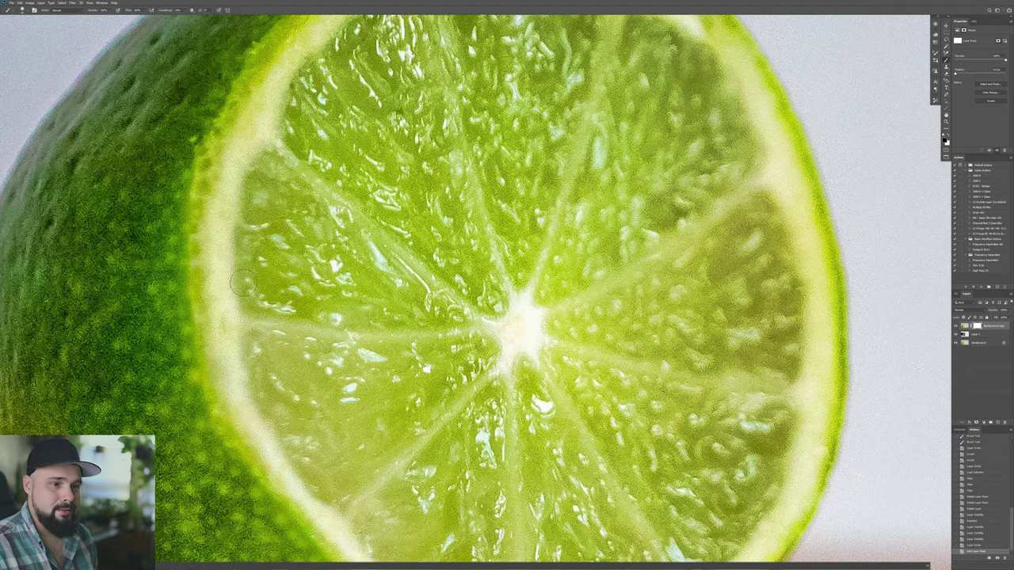
left_click_drag(242, 283, 231, 226)
key("ctrl+0")
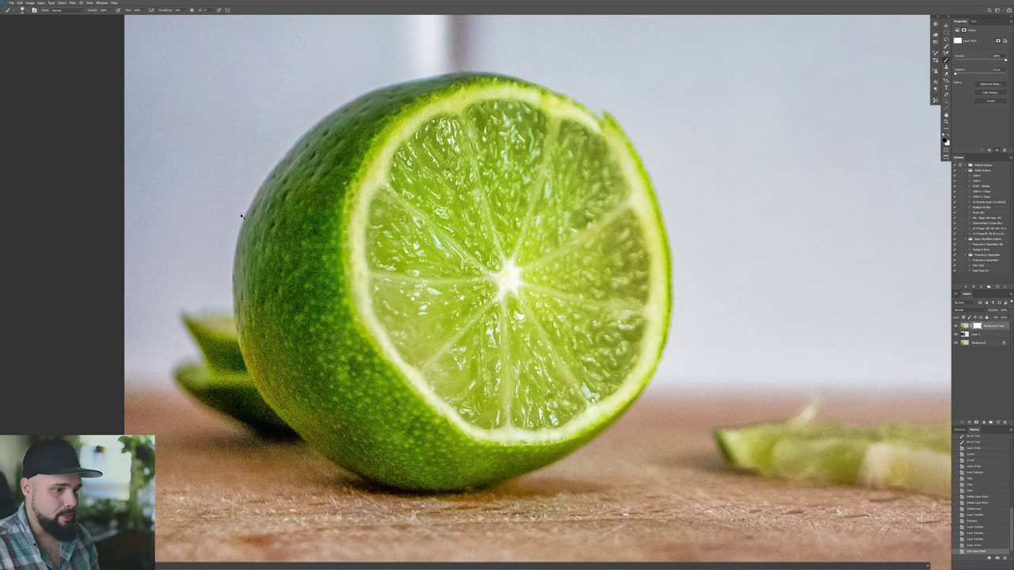
left_click_drag(509, 277, 445, 229)
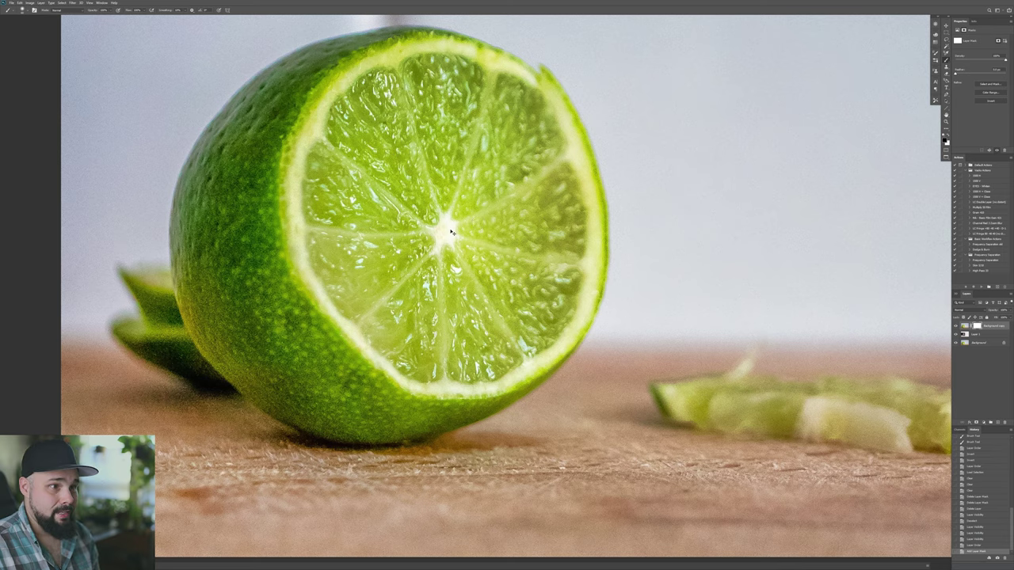
key("ctrl+plus")
left_click_drag(450, 230, 541, 366)
left_click_drag(543, 299, 558, 354)
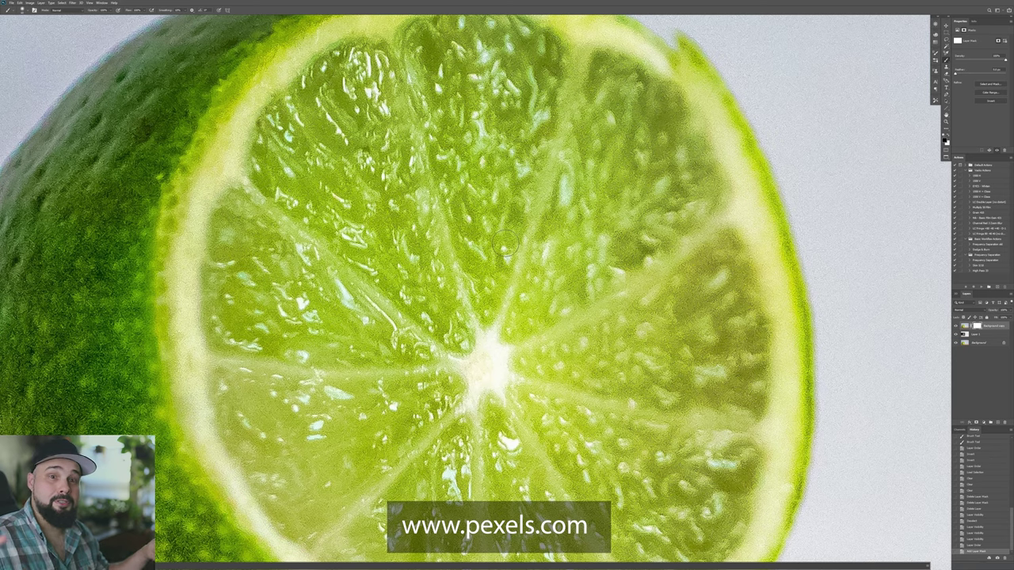
left_click_drag(453, 226, 494, 246)
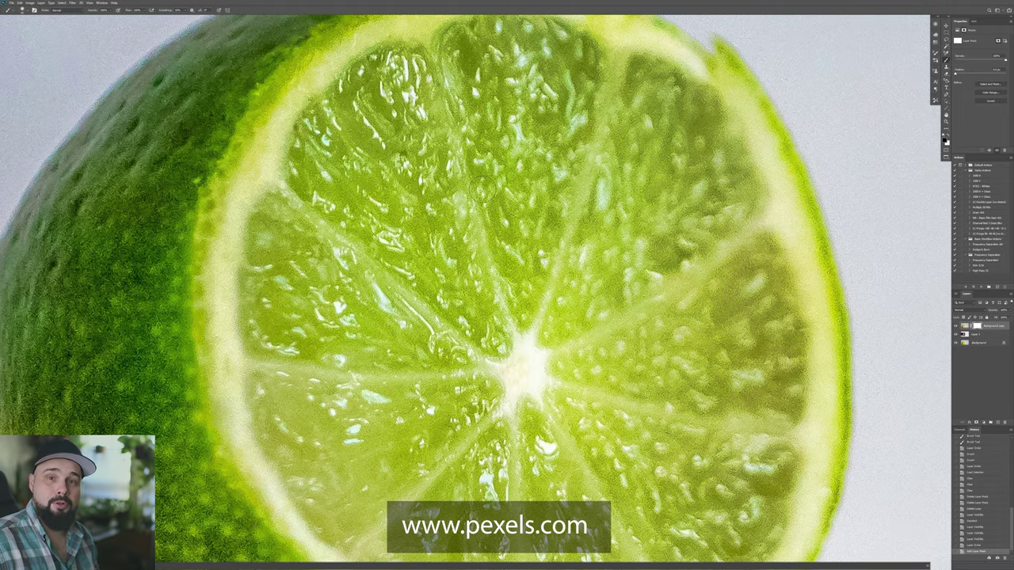
left_click_drag(445, 126, 488, 151)
key("ctrl+0")
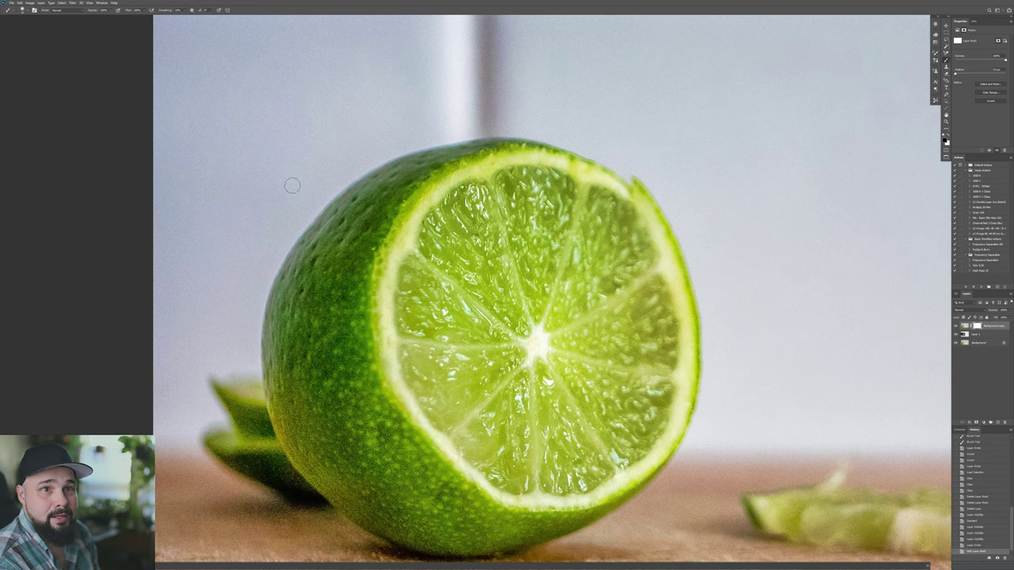
Step: Try black brush strokes on the Background copy mask over the lime's upper flesh, then undo them
left_click(23, 10)
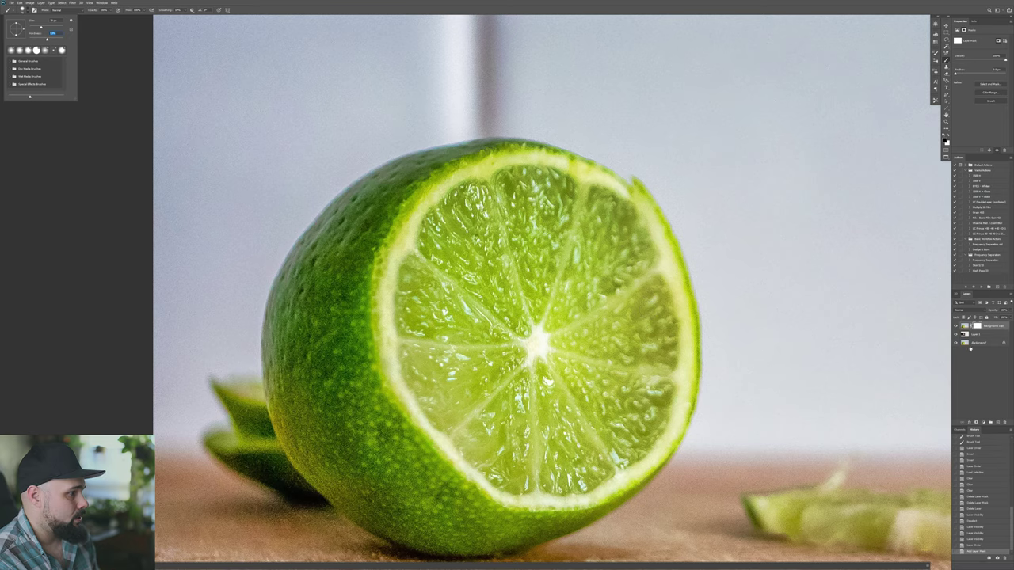
key("Return")
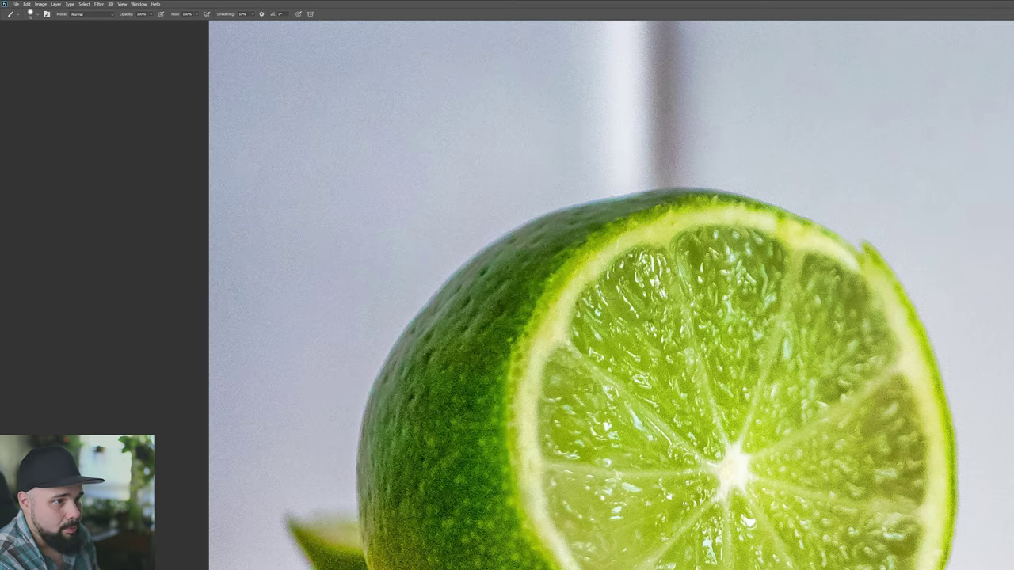
mouse_move(446, 211)
left_mouse_down()
mouse_move(468, 193)
mouse_move(468, 202)
left_mouse_up()
mouse_move(638, 274)
left_mouse_down()
mouse_move(630, 301)
mouse_move(584, 315)
mouse_move(633, 270)
mouse_move(610, 252)
left_mouse_up()
key("ctrl+z")
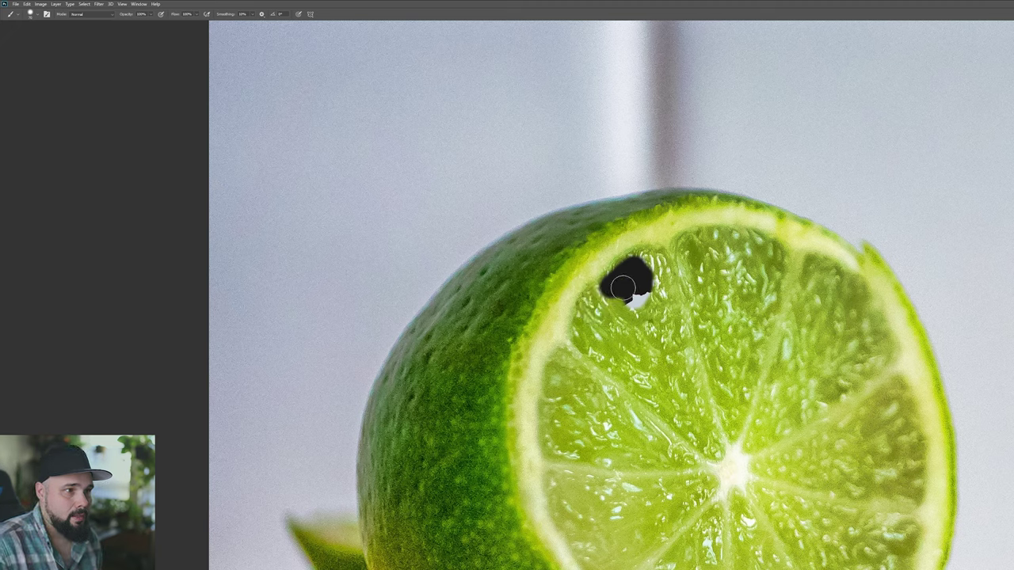
key("ctrl+z")
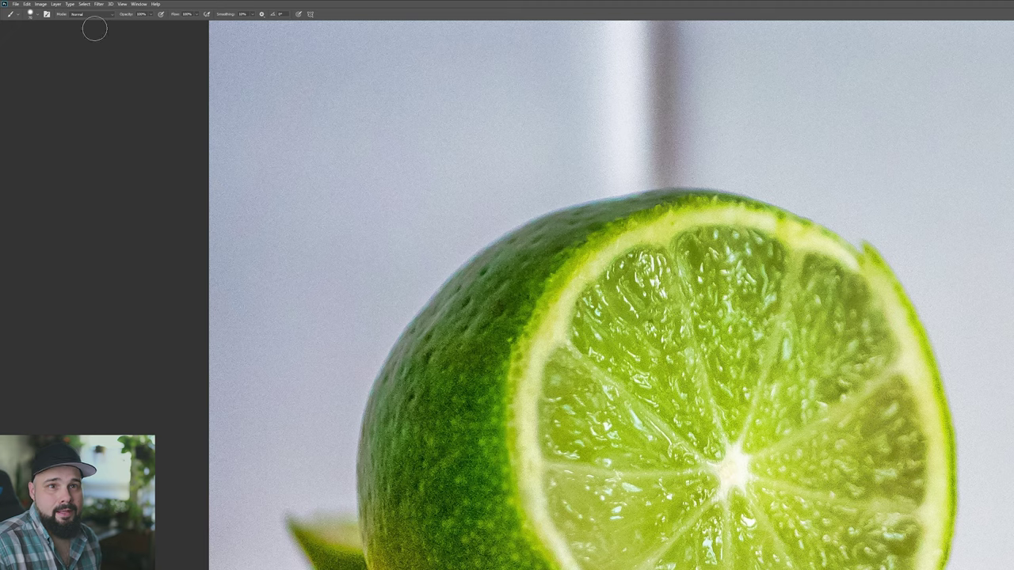
Step: Lower the brush hardness, test it with a black dab on the lime's flesh, and undo the dab
left_click(37, 14)
left_click(53, 55)
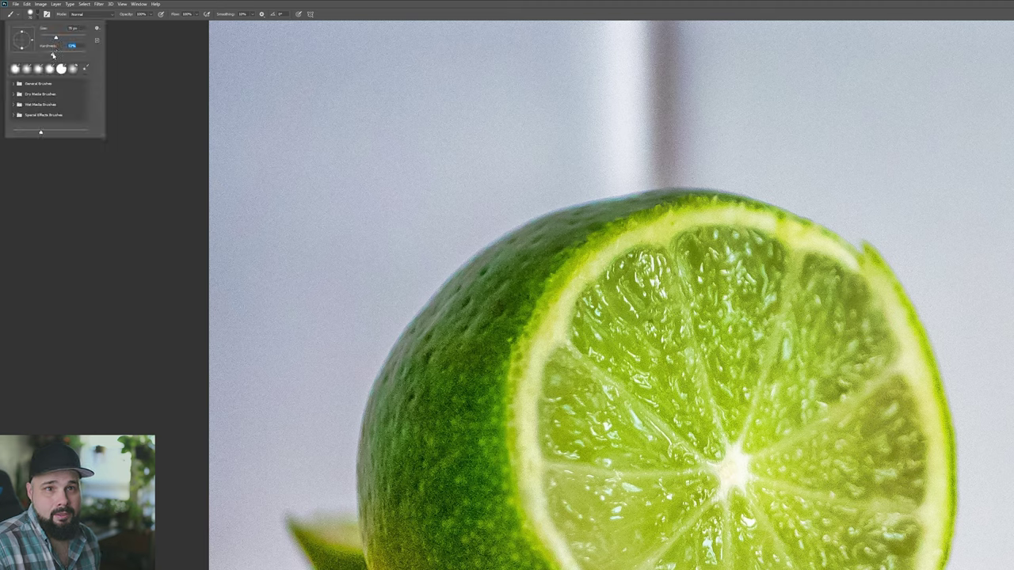
mouse_move(615, 298)
left_mouse_down()
mouse_move(626, 265)
mouse_move(641, 255)
mouse_move(602, 295)
left_mouse_up()
key("ctrl+z")
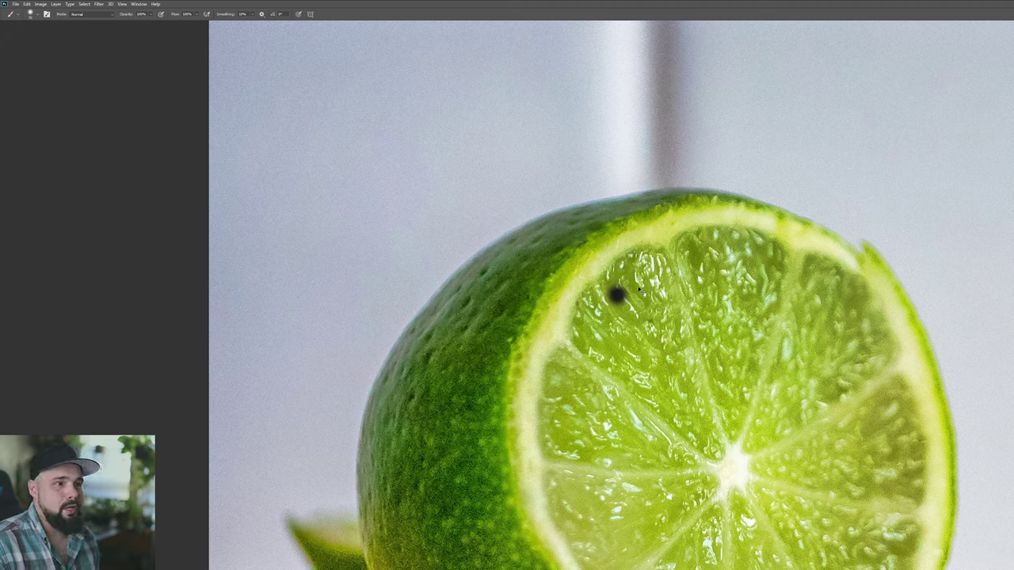
key("ctrl+z")
Step: Adjust the brush hardness again, test a short black stroke along the flesh's inner edge, and undo it
left_click(31, 15)
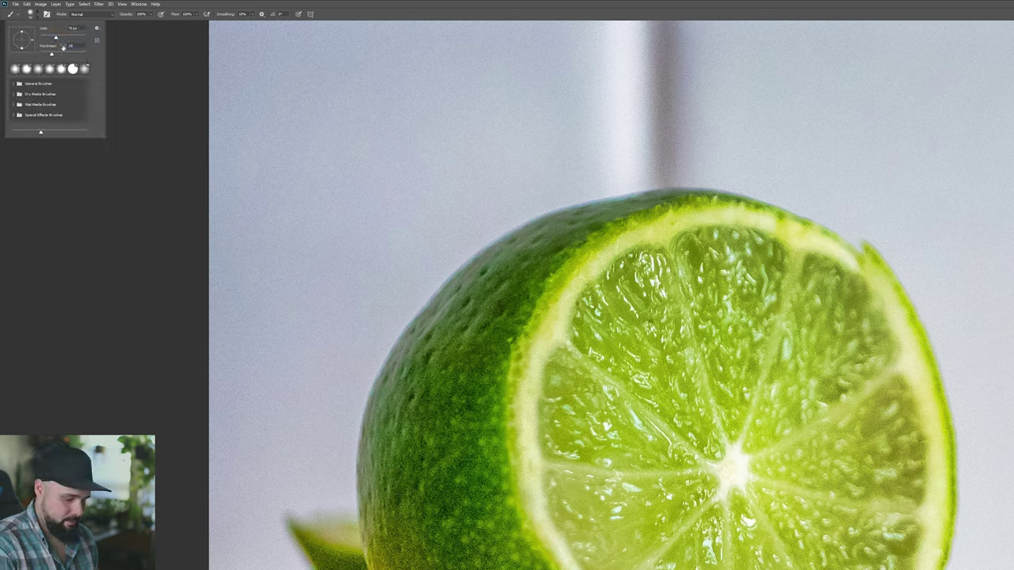
key("Return")
mouse_move(576, 339)
left_mouse_down()
mouse_move(594, 296)
mouse_move(614, 283)
left_mouse_up()
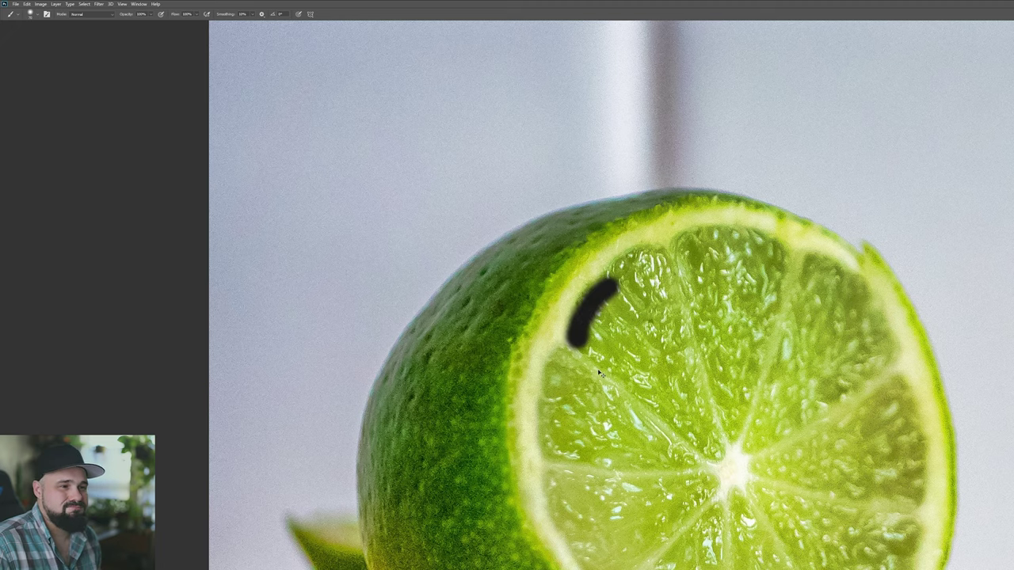
key("ctrl+z")
key("ctrl+z")
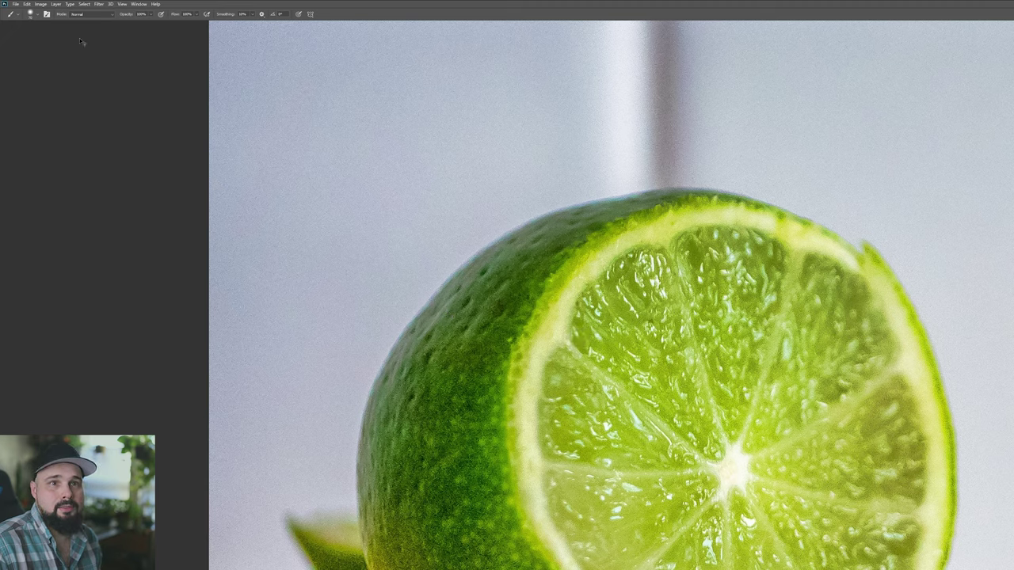
Step: Readjust the brush hardness and paint a closed black outline on the Background copy mask just inside the lime's rind
left_click(30, 14)
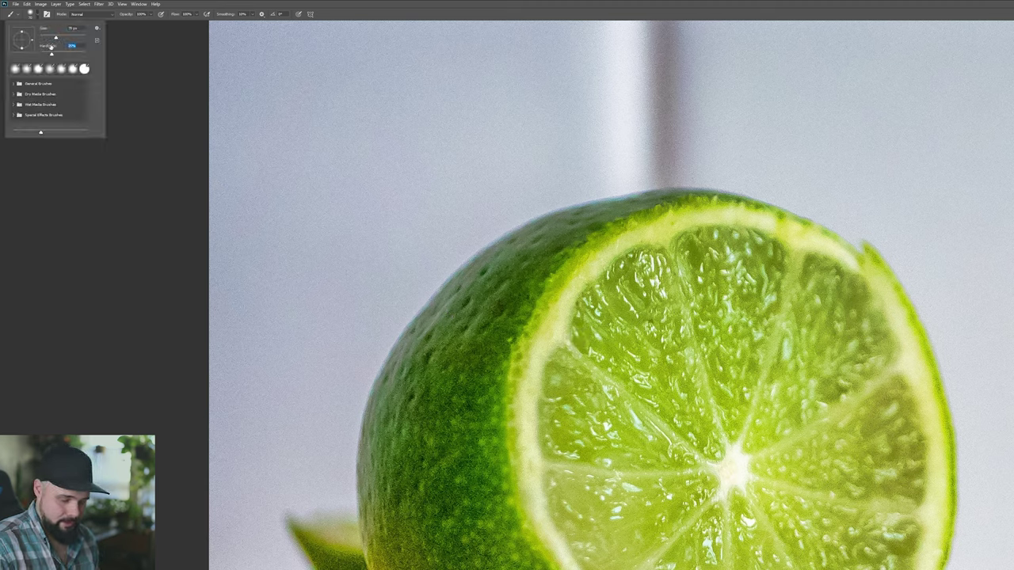
left_click_drag(51, 44, 54, 44)
key("Return")
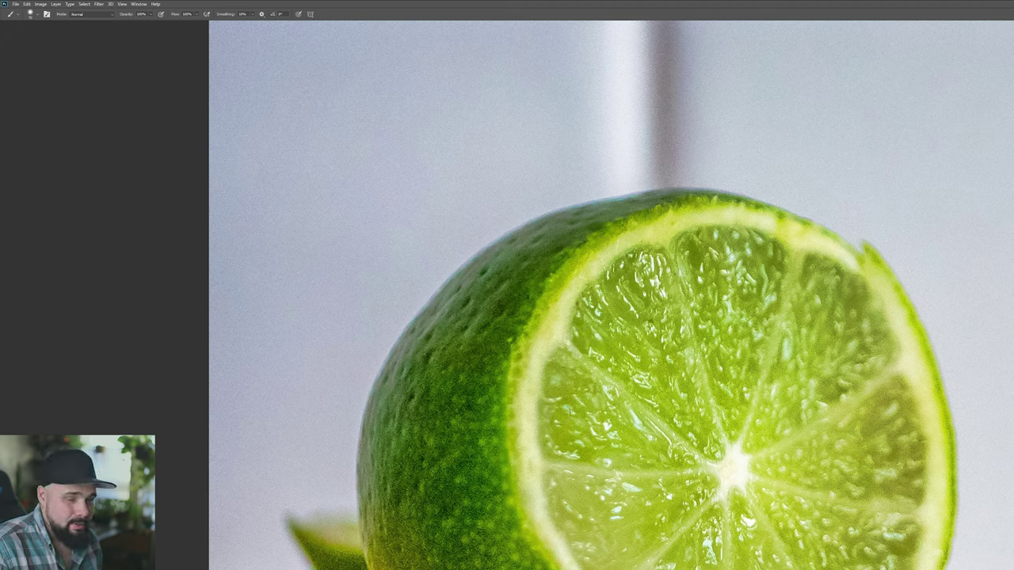
mouse_move(549, 450)
left_mouse_down()
mouse_move(563, 362)
mouse_move(553, 378)
left_mouse_up()
left_click_drag(552, 417, 563, 431)
mouse_move(567, 364)
left_mouse_down()
mouse_move(615, 278)
mouse_move(664, 264)
mouse_move(601, 309)
left_mouse_up()
key("backslash")
mouse_move(552, 443)
left_mouse_down()
mouse_move(618, 569)
mouse_move(543, 405)
left_mouse_up()
left_click_drag(558, 443, 646, 490)
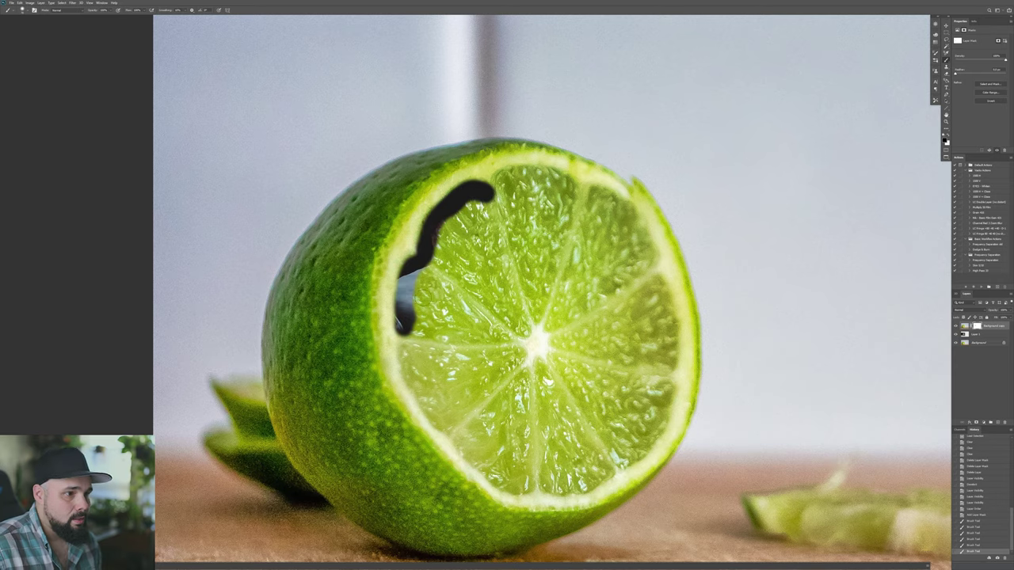
mouse_move(473, 358)
left_mouse_down()
mouse_move(558, 341)
mouse_move(610, 179)
left_mouse_up()
mouse_move(610, 179)
left_mouse_down()
mouse_move(579, 240)
mouse_move(570, 176)
mouse_move(507, 151)
left_mouse_up()
mouse_move(427, 156)
left_mouse_down()
mouse_move(457, 146)
mouse_move(504, 165)
left_mouse_up()
Step: Fill the outlined flesh area on the mask with black using the Paint Bucket, and brush away the leftover green lines
key("g")
left_click(484, 274)
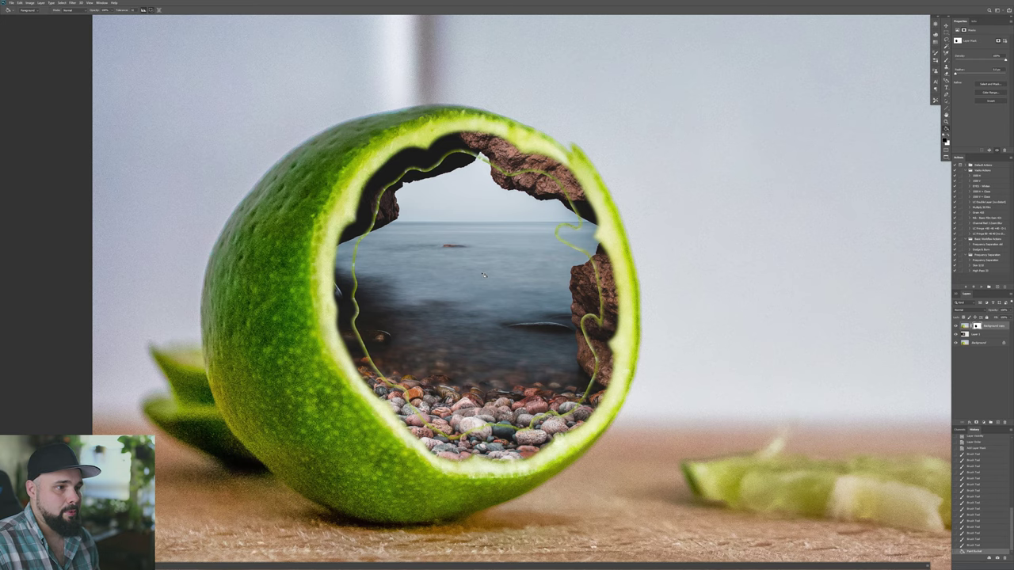
key("b")
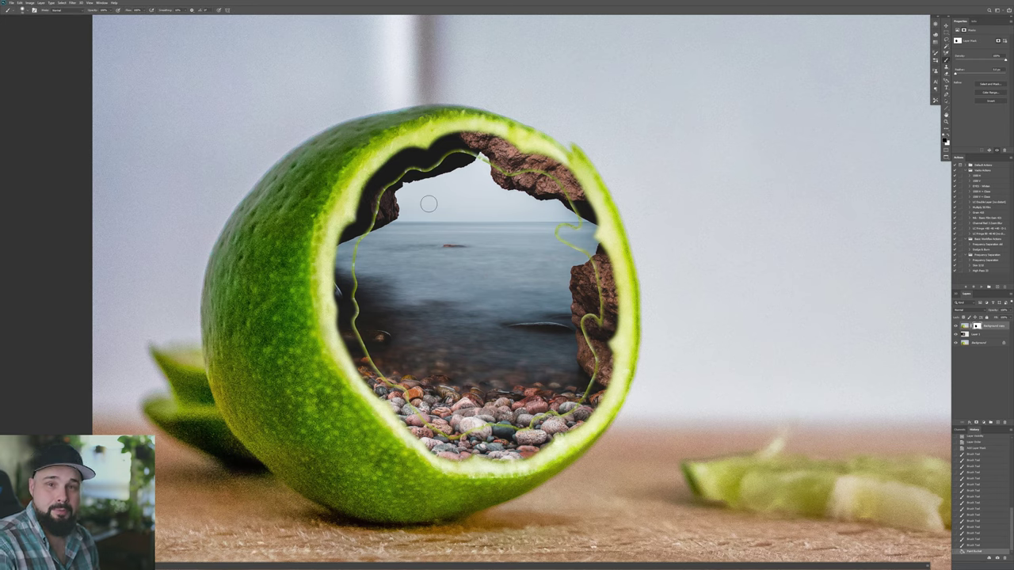
mouse_move(384, 190)
left_mouse_down()
mouse_move(466, 150)
mouse_move(533, 173)
mouse_move(567, 208)
mouse_move(563, 253)
mouse_move(584, 249)
mouse_move(597, 281)
mouse_move(593, 353)
mouse_move(464, 432)
mouse_move(365, 361)
mouse_move(373, 225)
mouse_move(404, 189)
mouse_move(466, 181)
left_mouse_up()
Step: Scale Layer 1 down with Free Transform and reposition it behind the lime's opening, keeping the beach scene inside the rind
key("ctrl+minus")
key("ctrl+minus")
key("ctrl+minus")
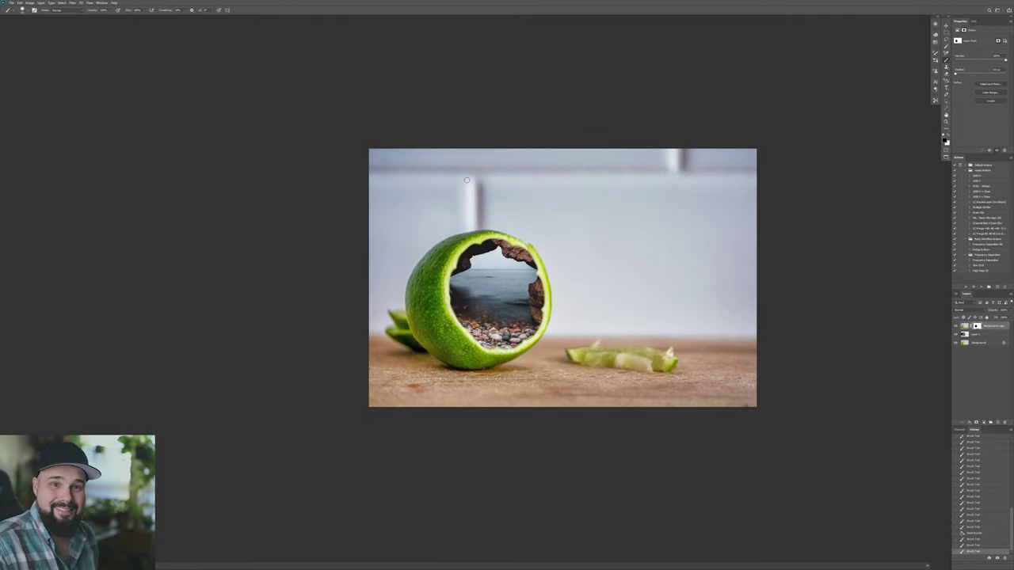
key("v")
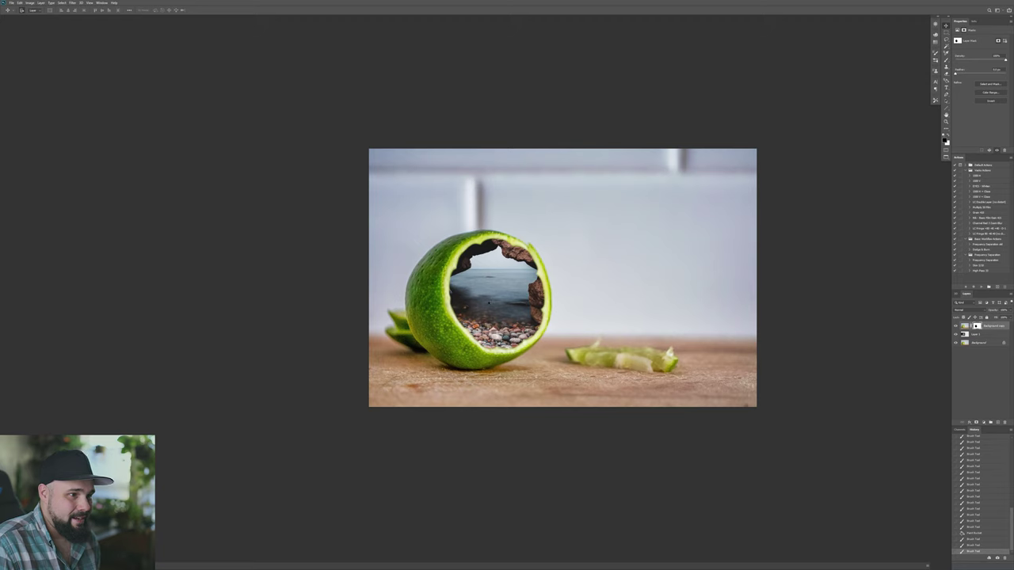
left_click(965, 336)
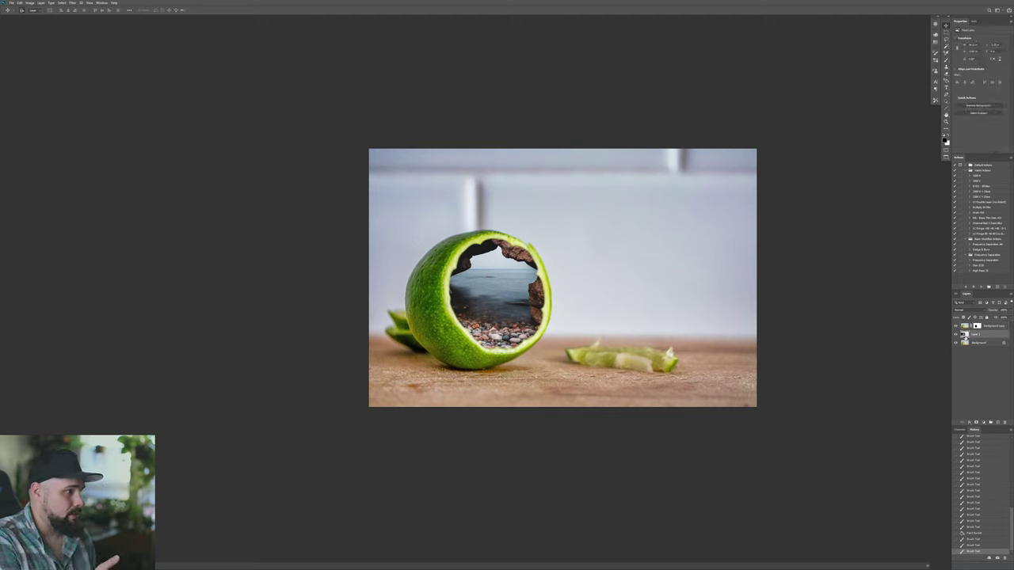
key("ctrl")
key("ctrl+t")
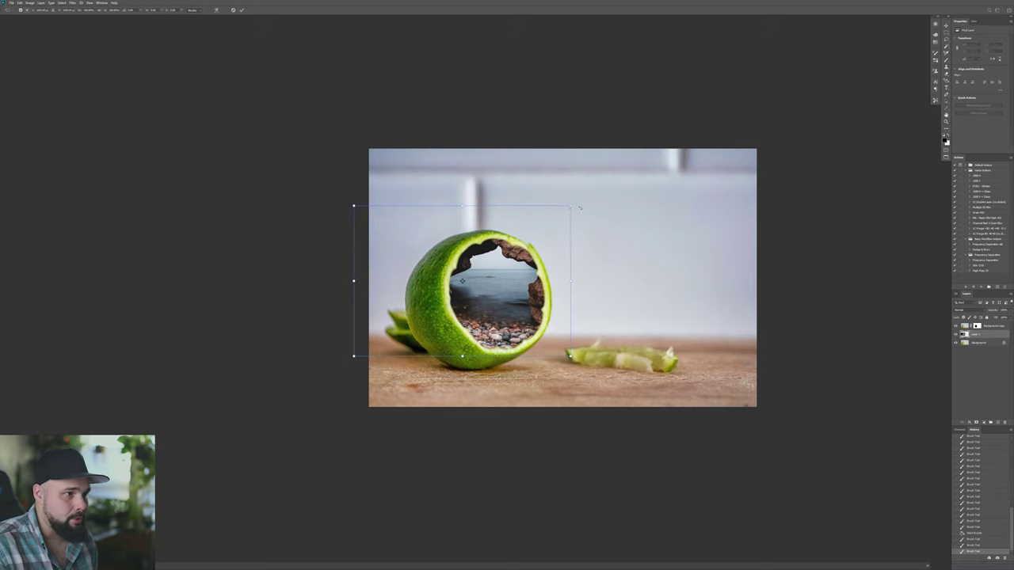
left_click_drag(570, 207, 533, 221)
left_click_drag(484, 272, 512, 274)
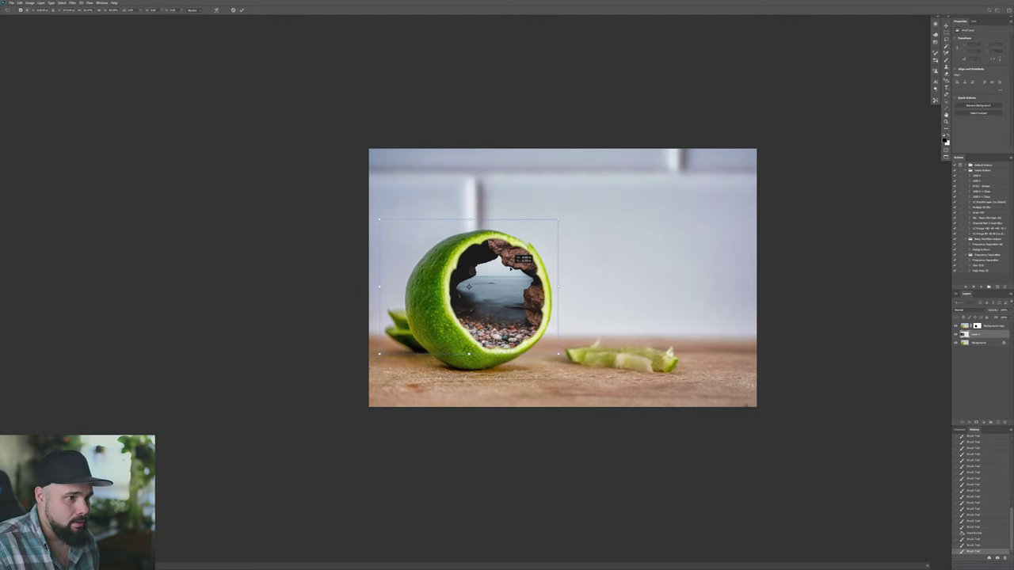
key("Return")
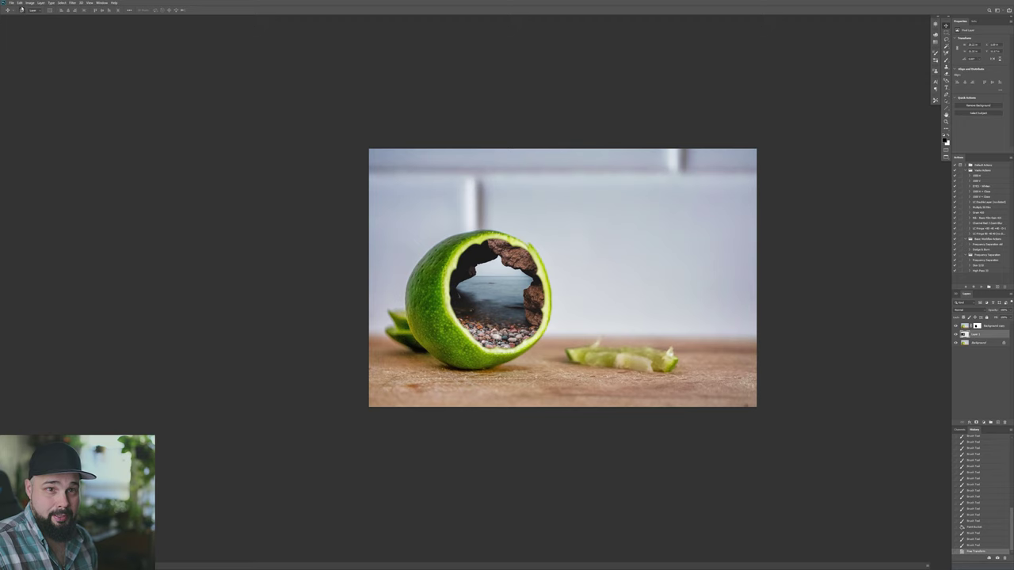
Step: Flip Layer 1 horizontally and move it so the beach scene fills the lime's opening
left_click(20, 3)
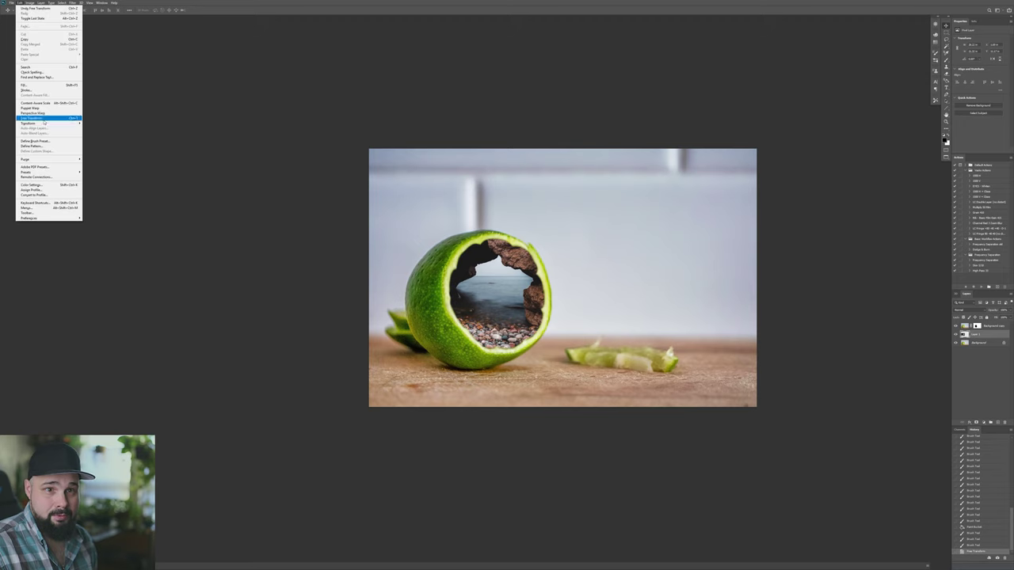
mouse_move(45, 122)
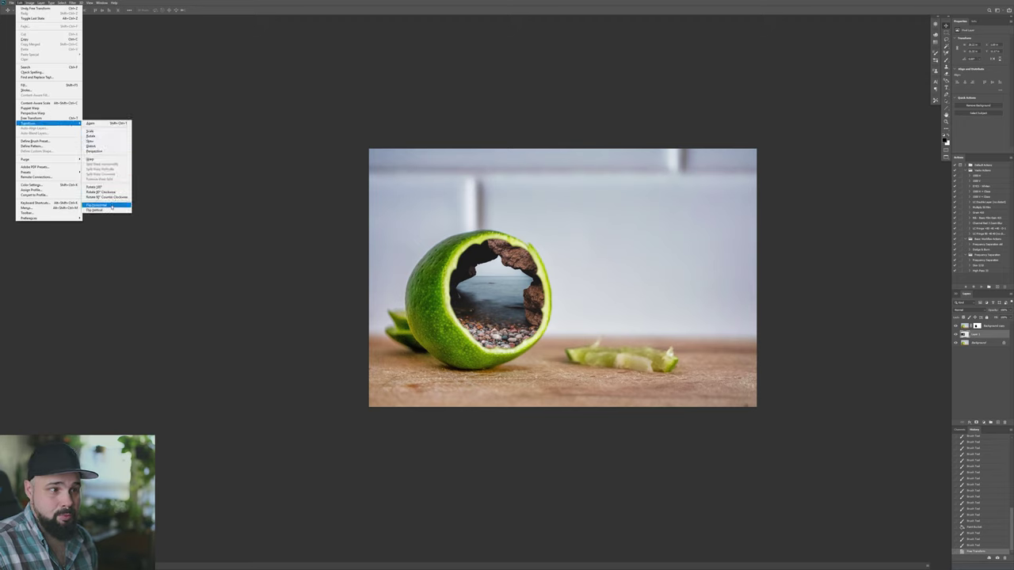
left_click(112, 207)
left_click_drag(497, 301, 523, 311)
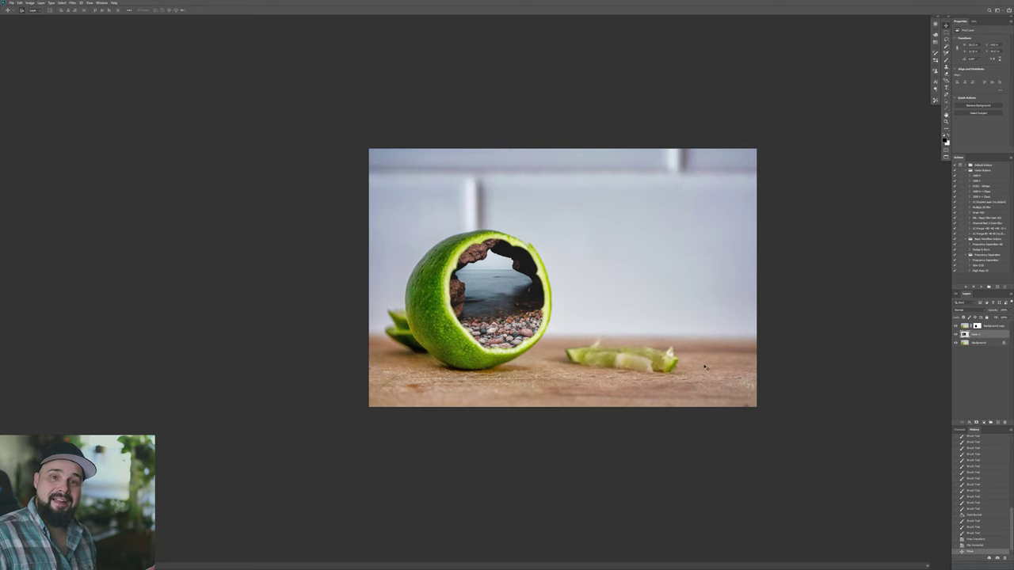
key("ctrl")
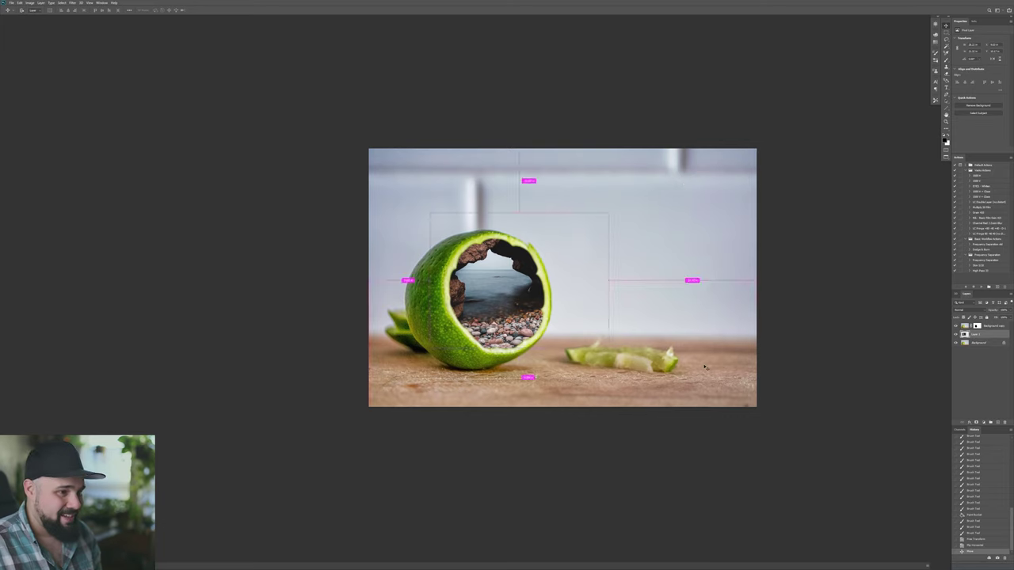